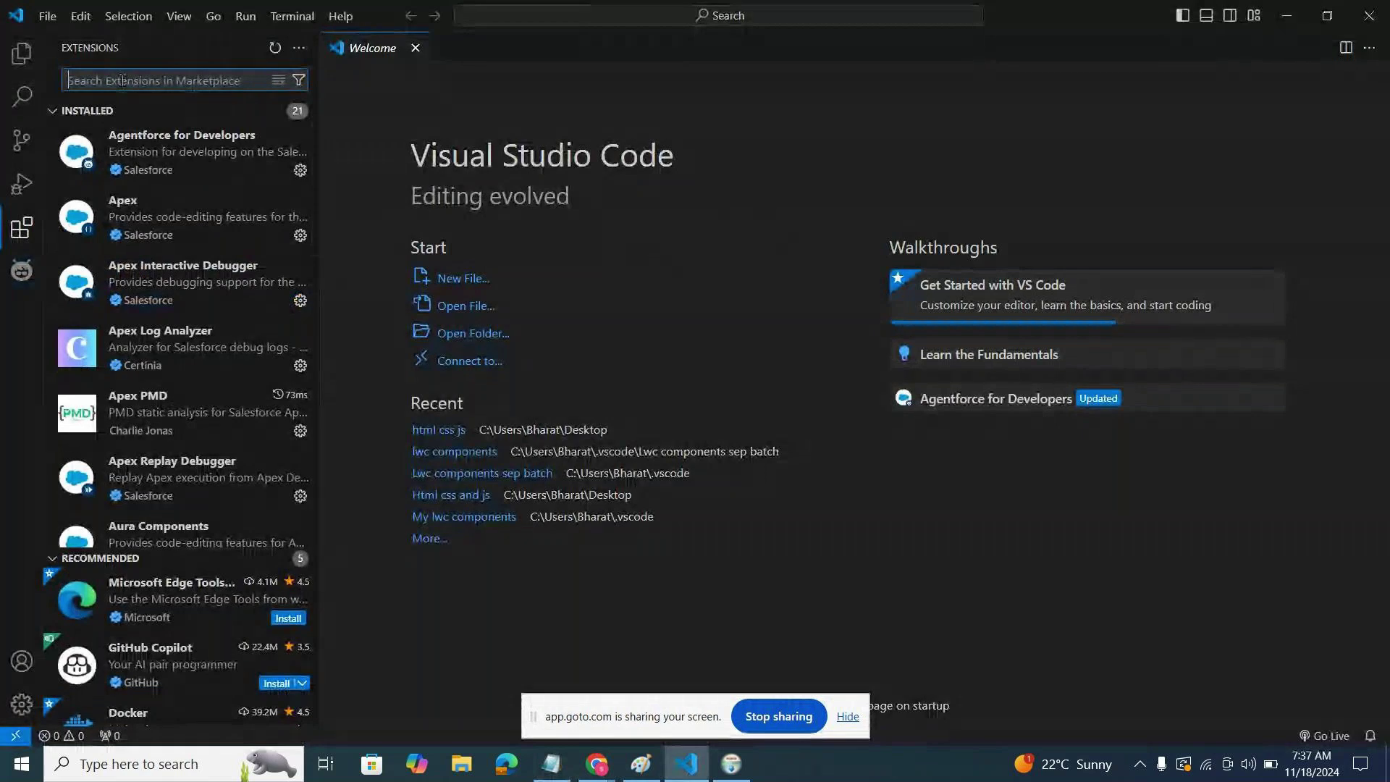
# Search the extension marketplace for "salesforce" and view the Salesforce Extension Pack details, highlighting its title.
pyautogui.write('esfor')
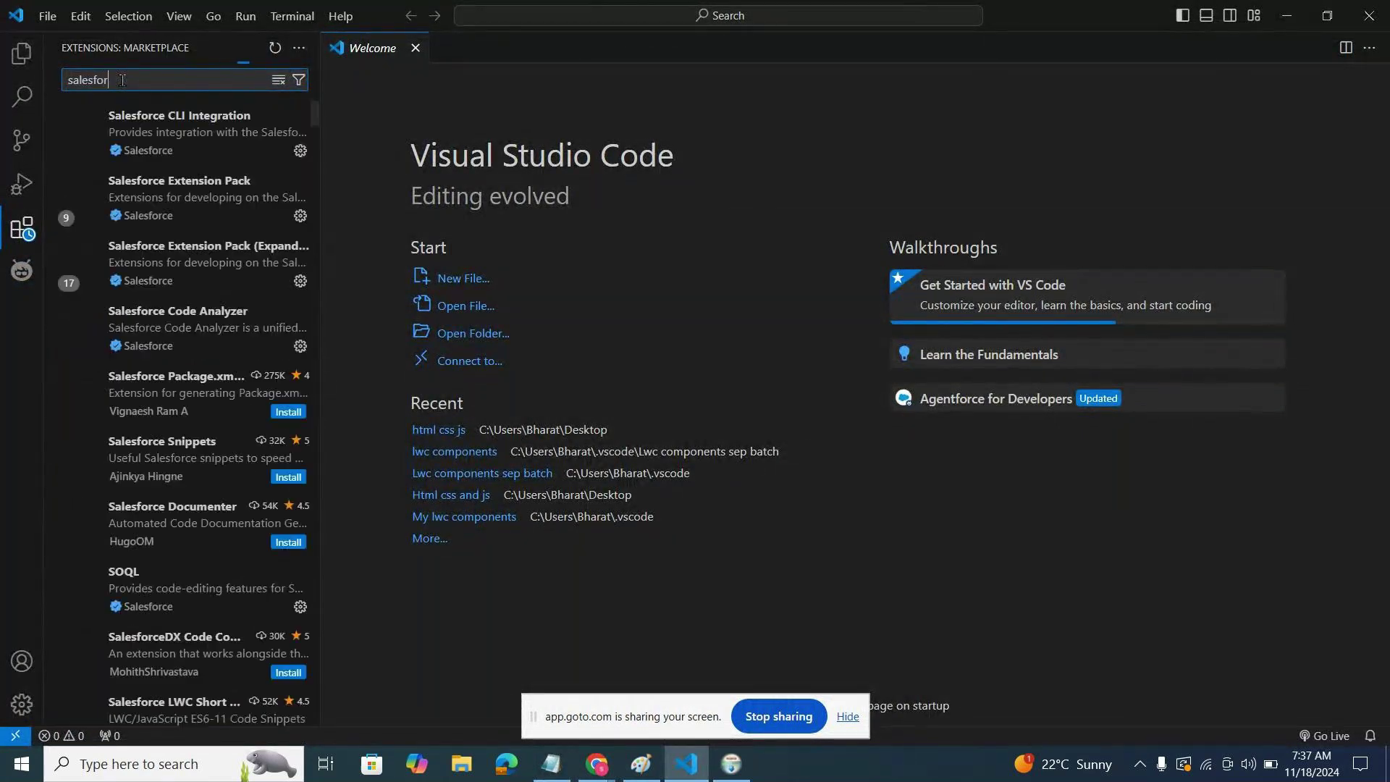
pyautogui.write('ce')
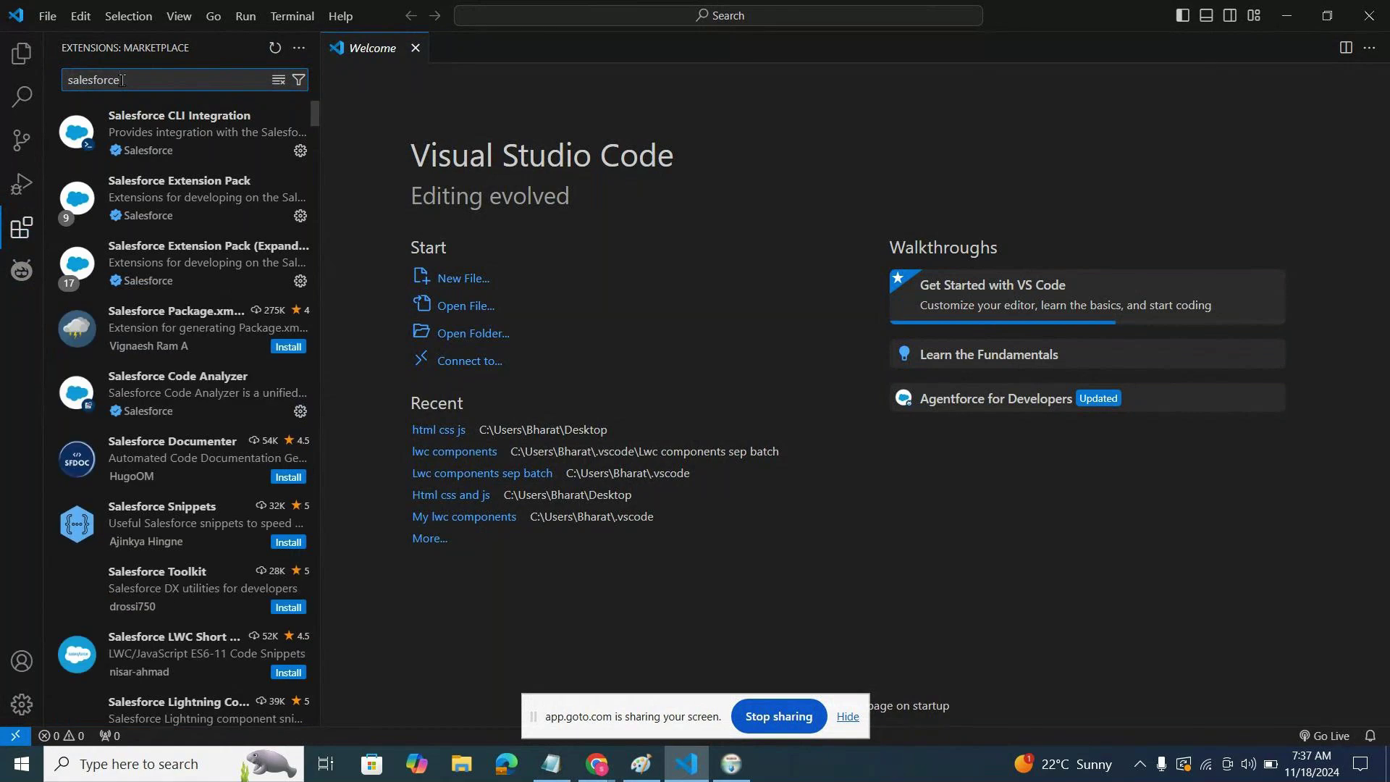
pyautogui.click(181, 199)
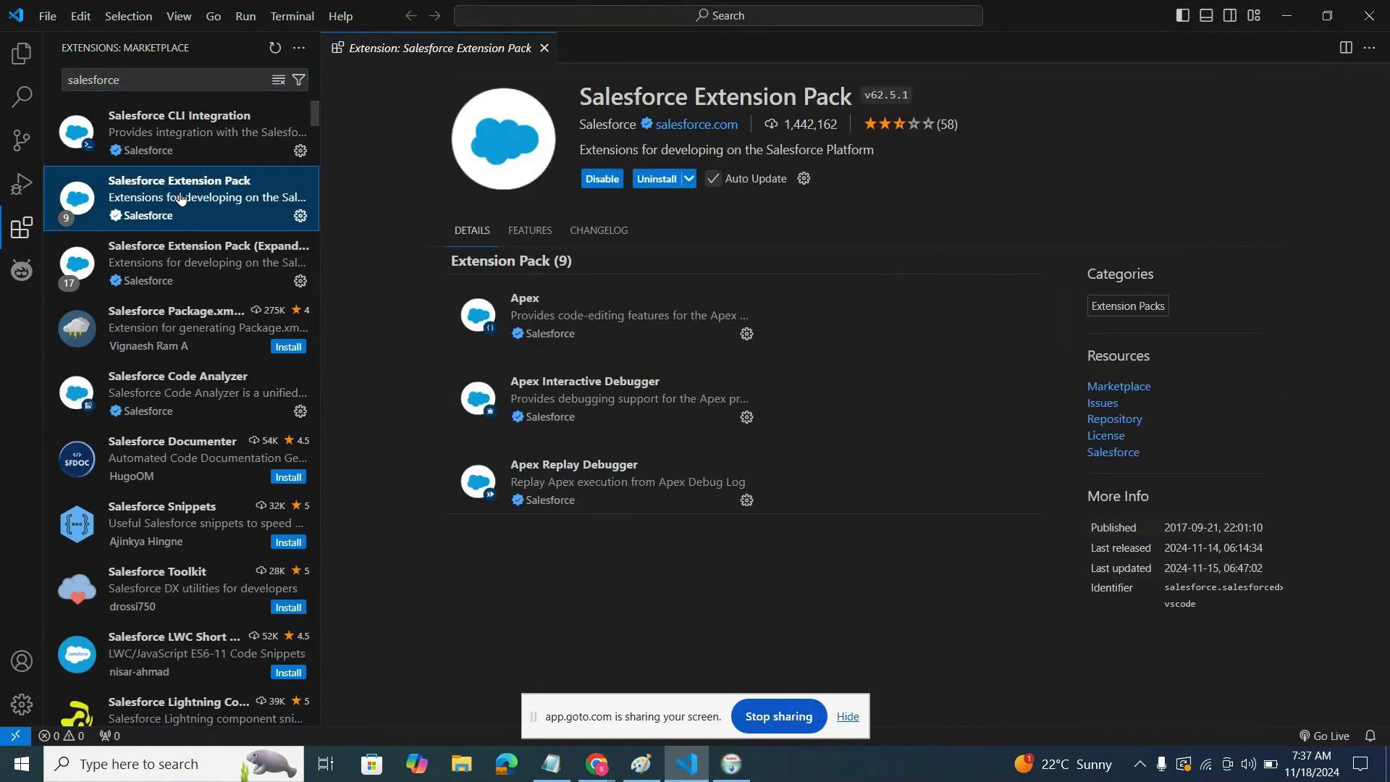
pyautogui.click(586, 109)
pyautogui.moveTo(587, 109); pyautogui.dragTo(861, 105)
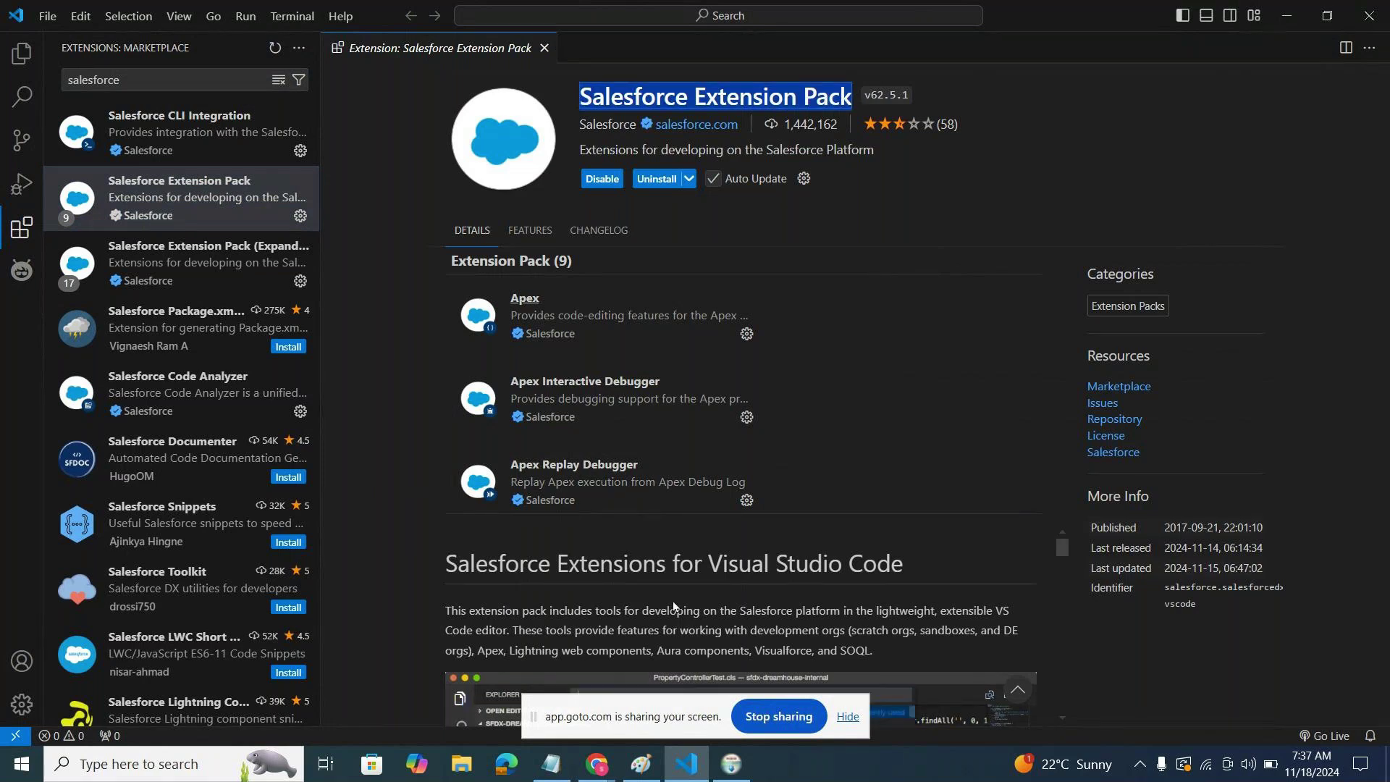
pyautogui.click(551, 764)
pyautogui.scroll(-1, 457, 348)
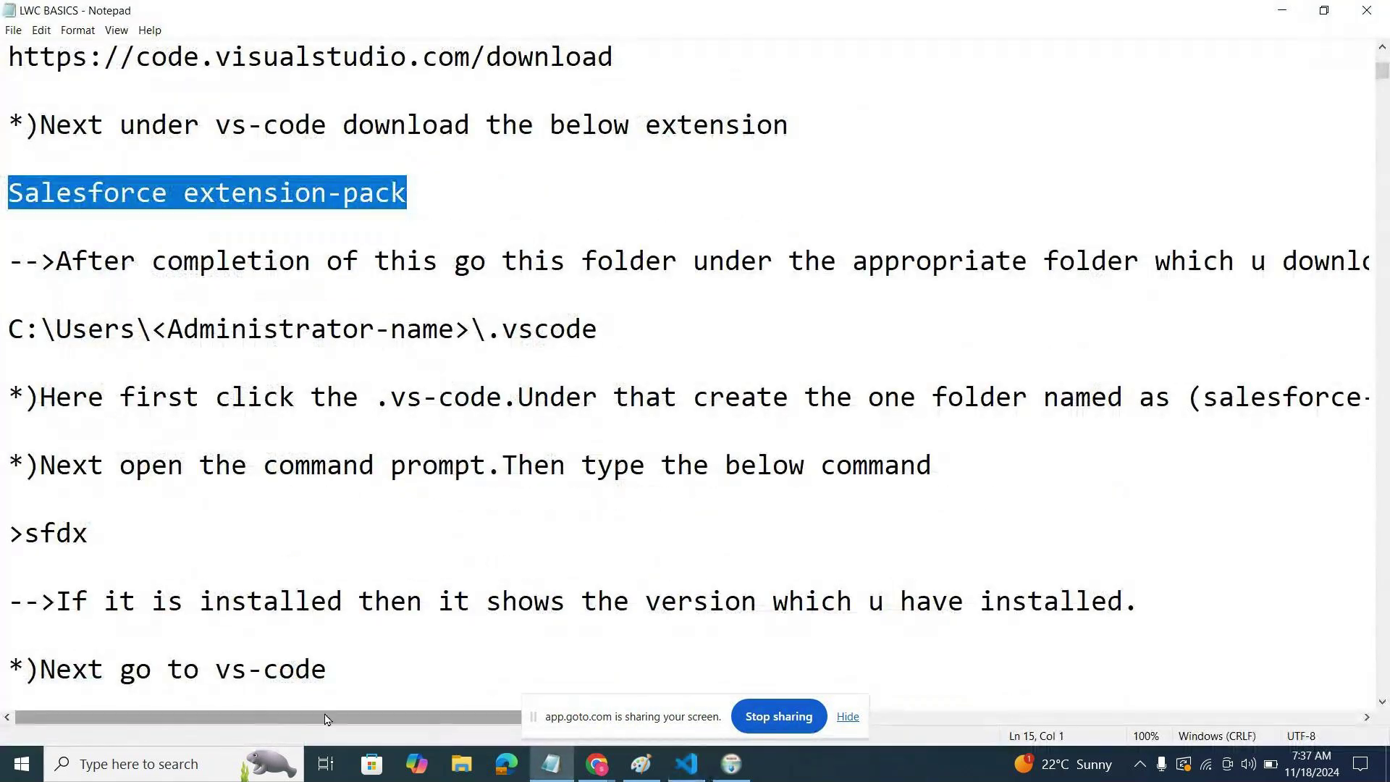
pyautogui.moveTo(325, 719); pyautogui.dragTo(228, 709)
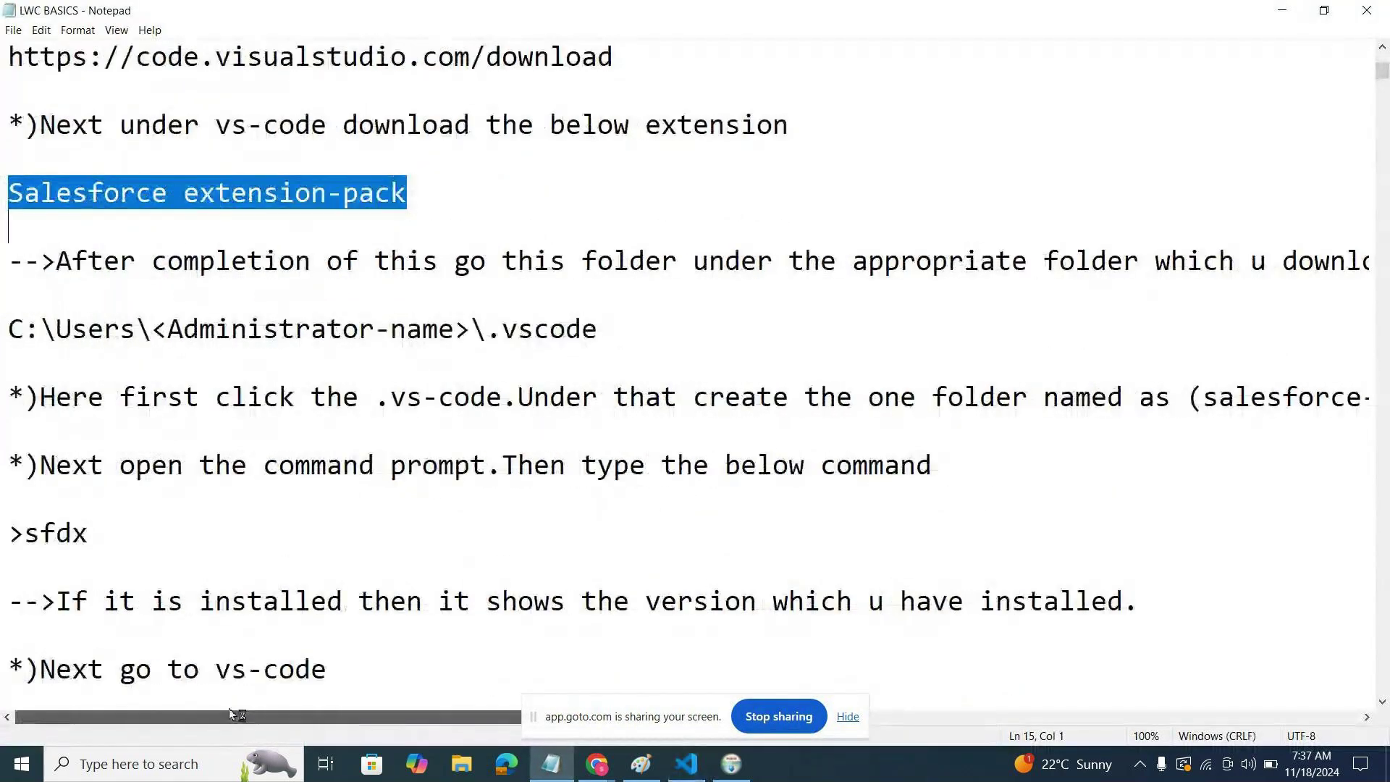
pyautogui.click(691, 766)
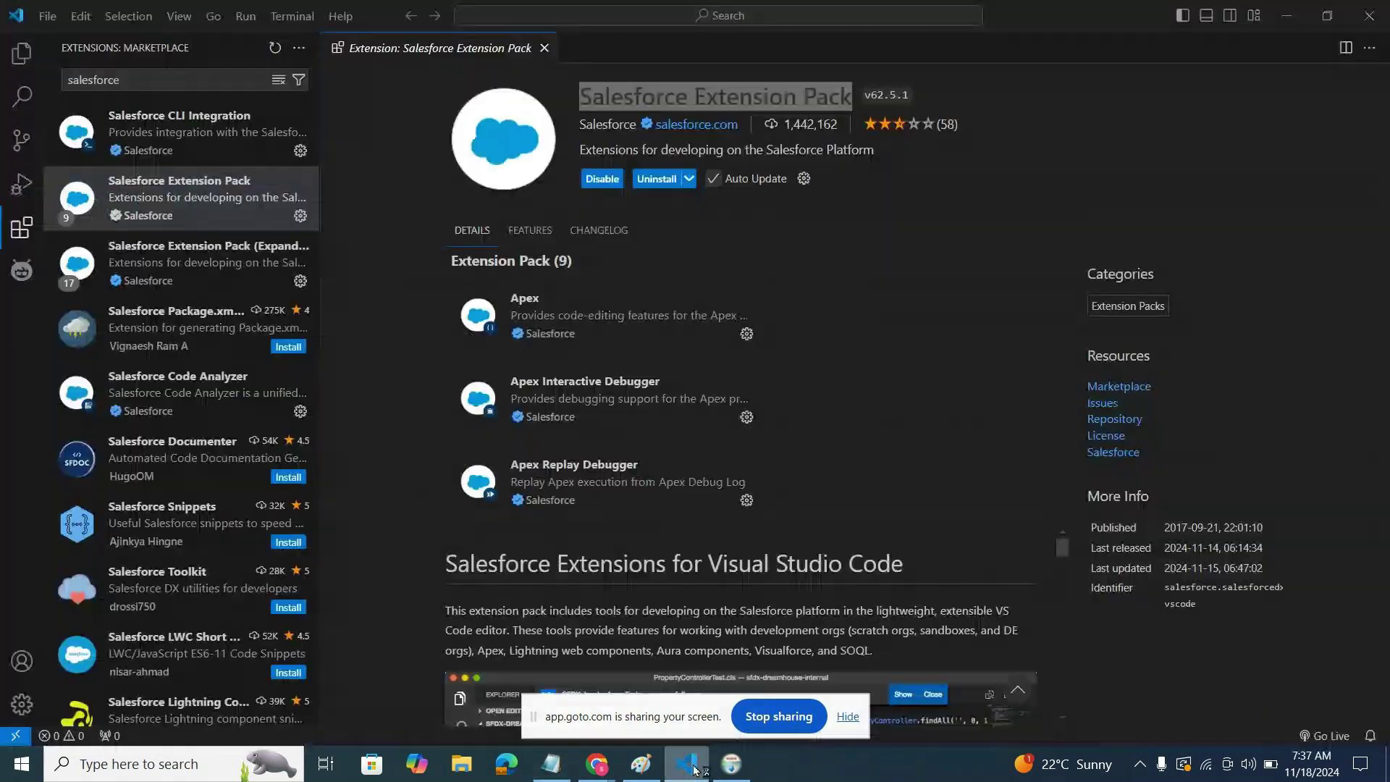
pyautogui.click(728, 771)
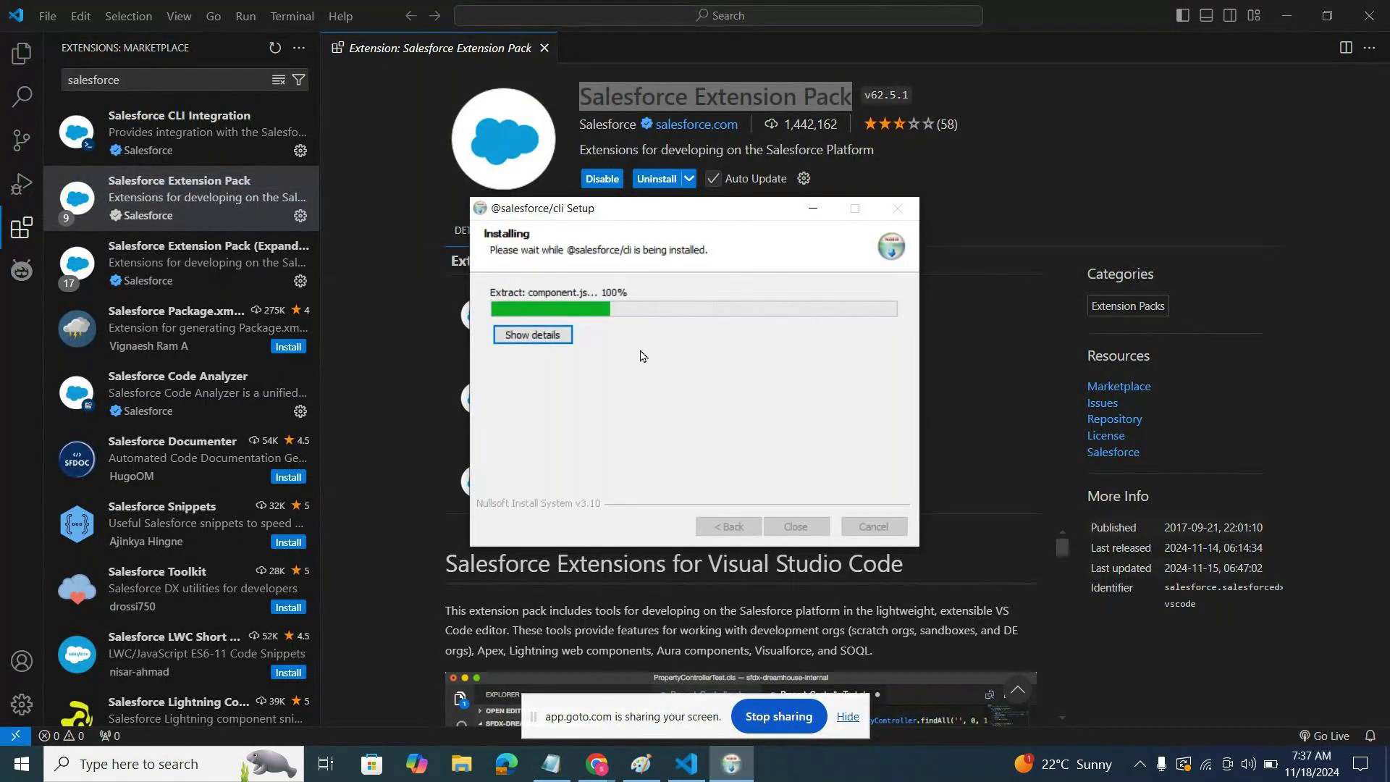
pyautogui.click(818, 208)
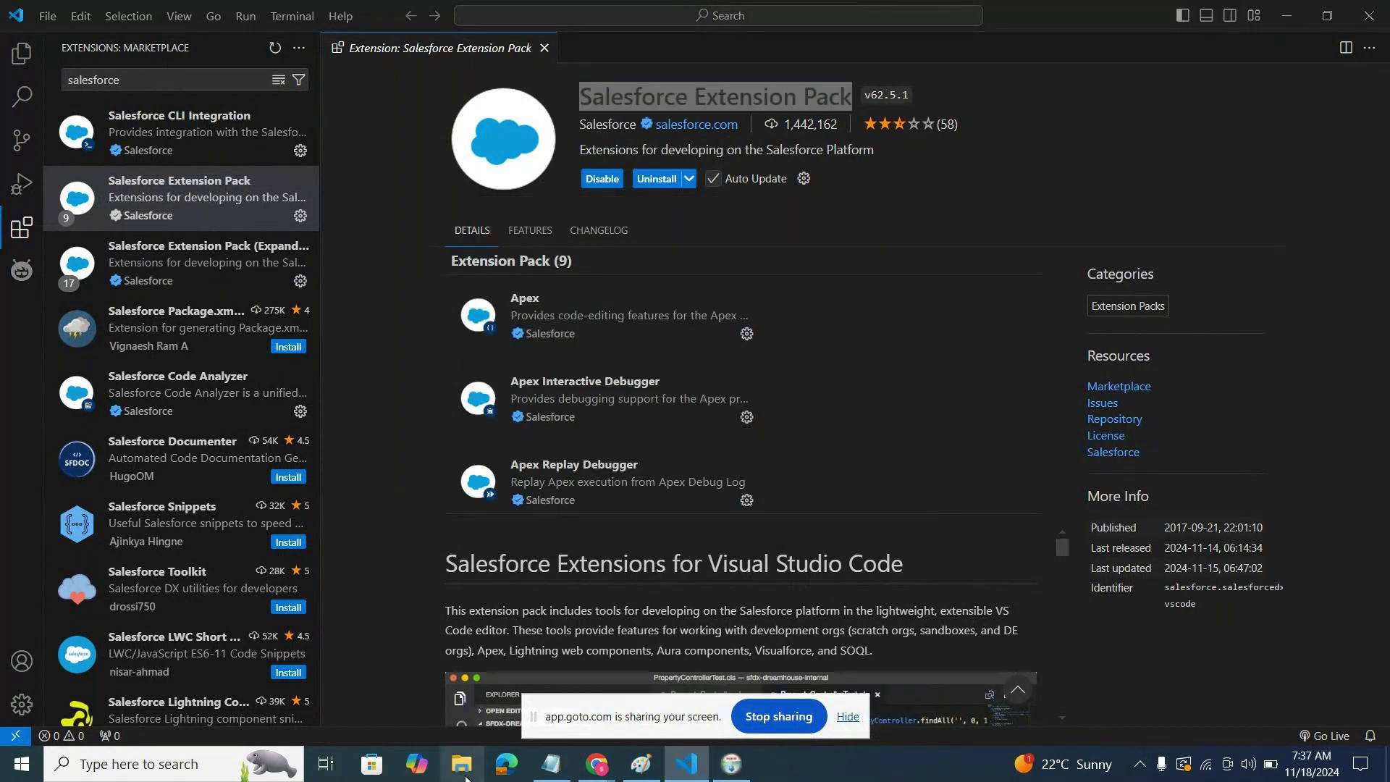
# Switch to File Explorer and open the .vscode folder inside the user's profile folder on Local Disk (C:).
pyautogui.click(464, 767)
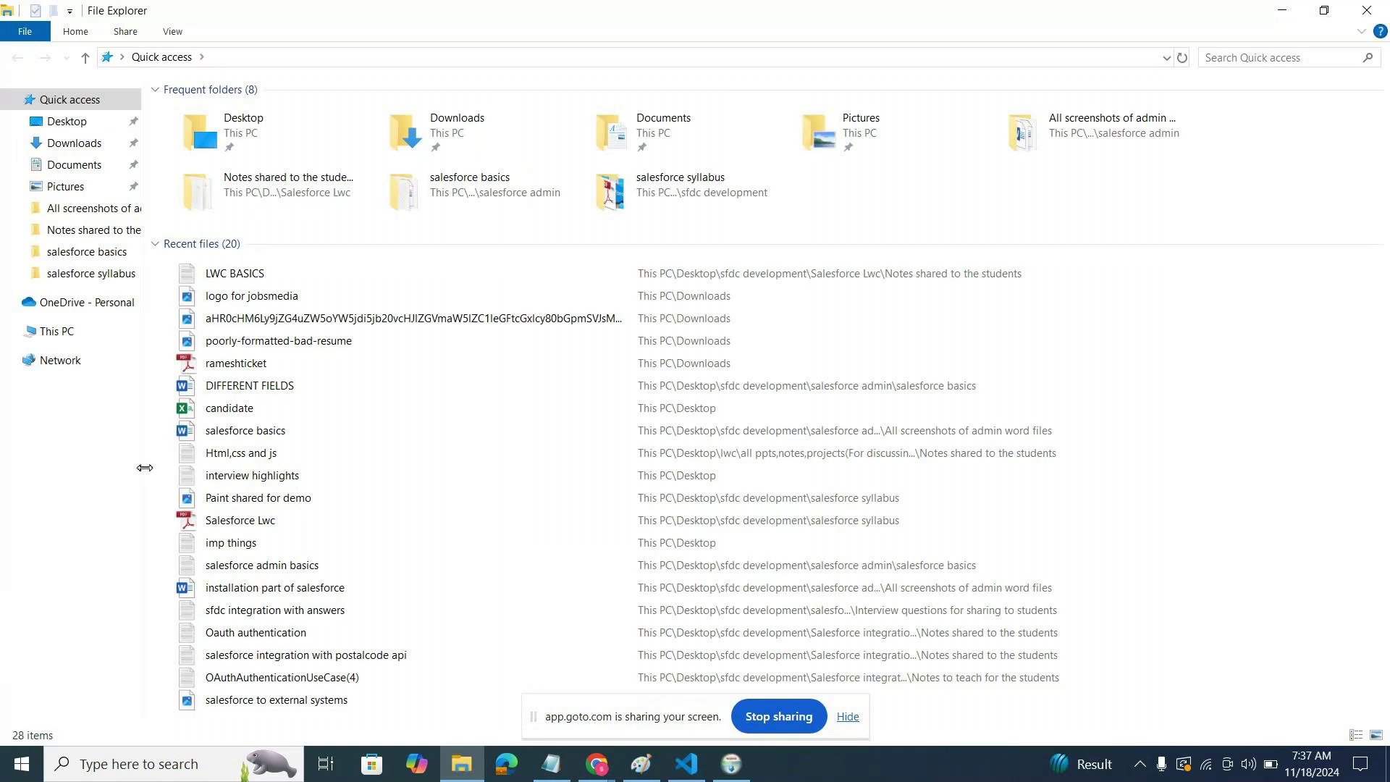
pyautogui.click(90, 511)
pyautogui.doubleClick(244, 195)
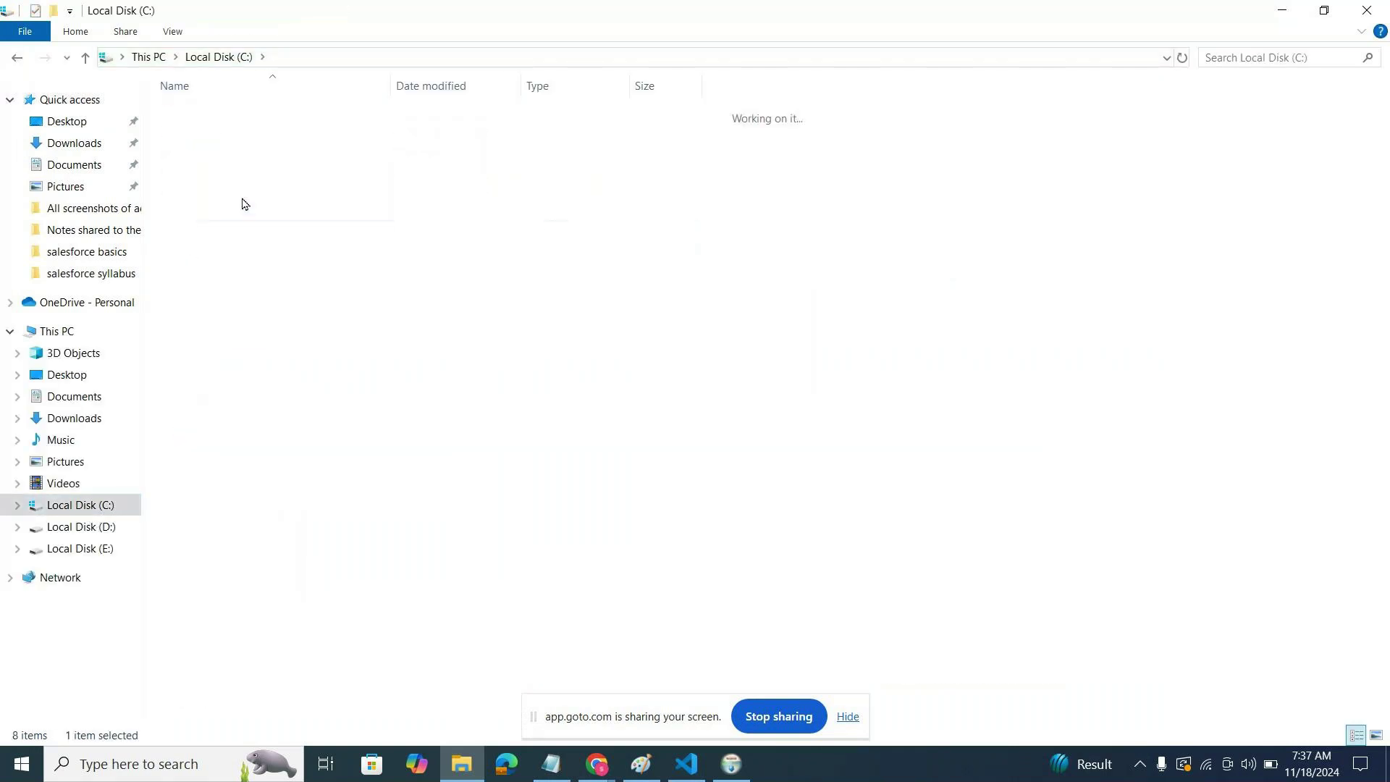
pyautogui.doubleClick(255, 120)
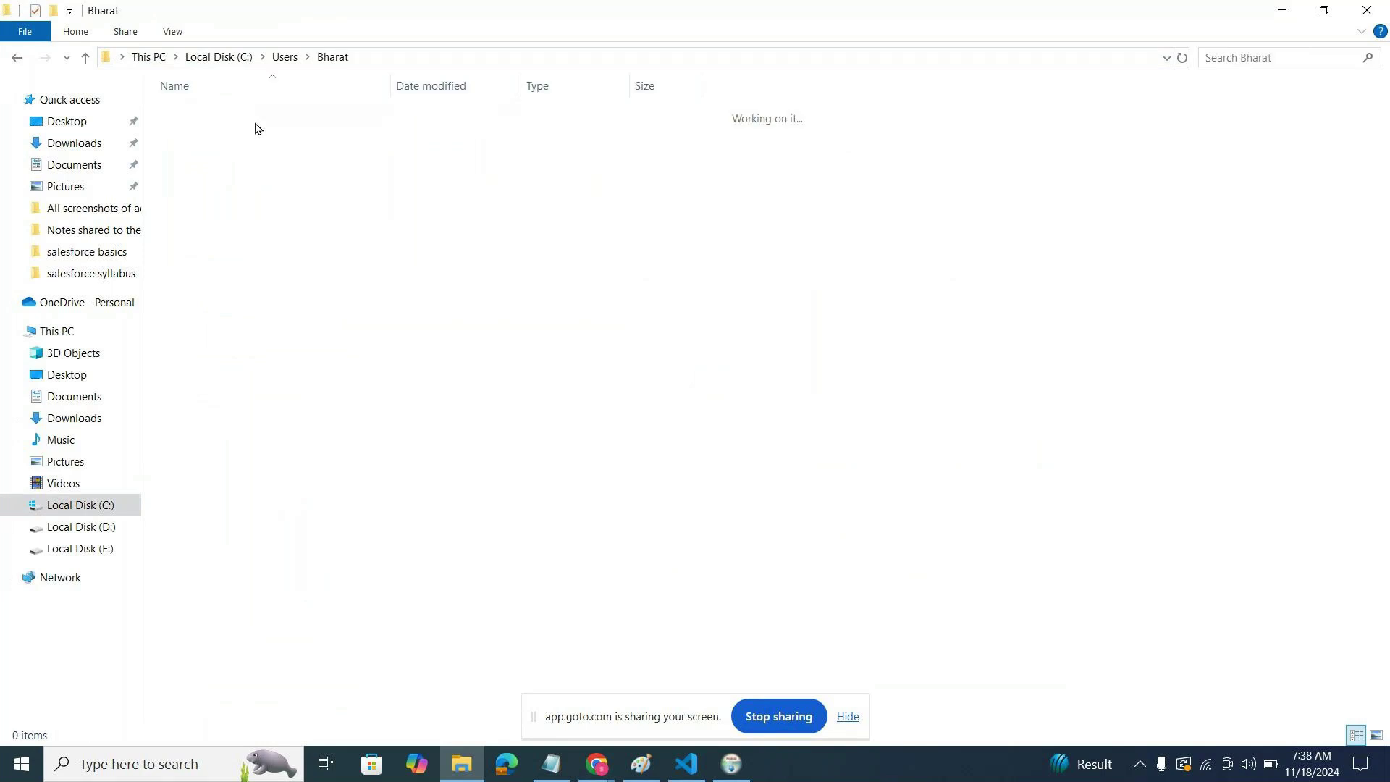
pyautogui.doubleClick(261, 211)
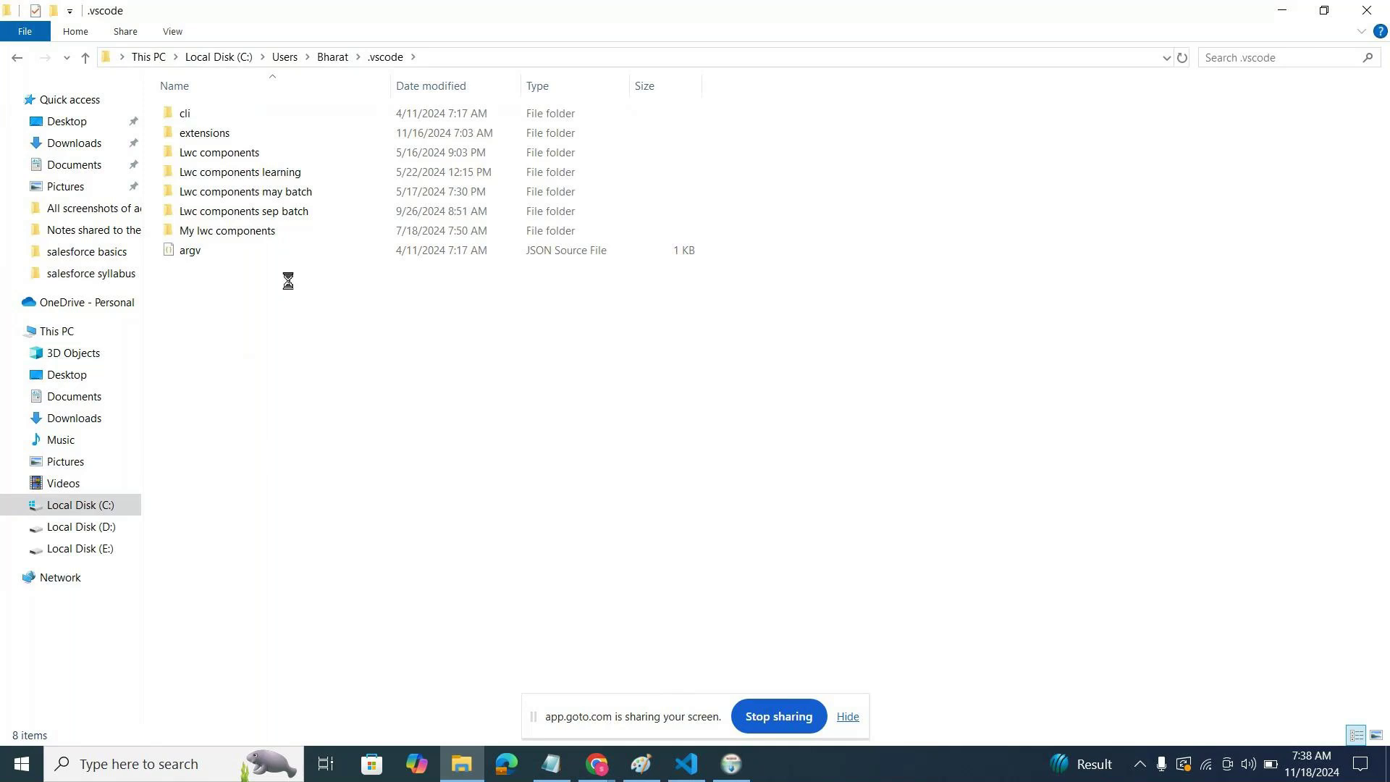
# Create a new folder named "Lwc components nov batch" in the .vscode folder.
pyautogui.rightClick(287, 282)
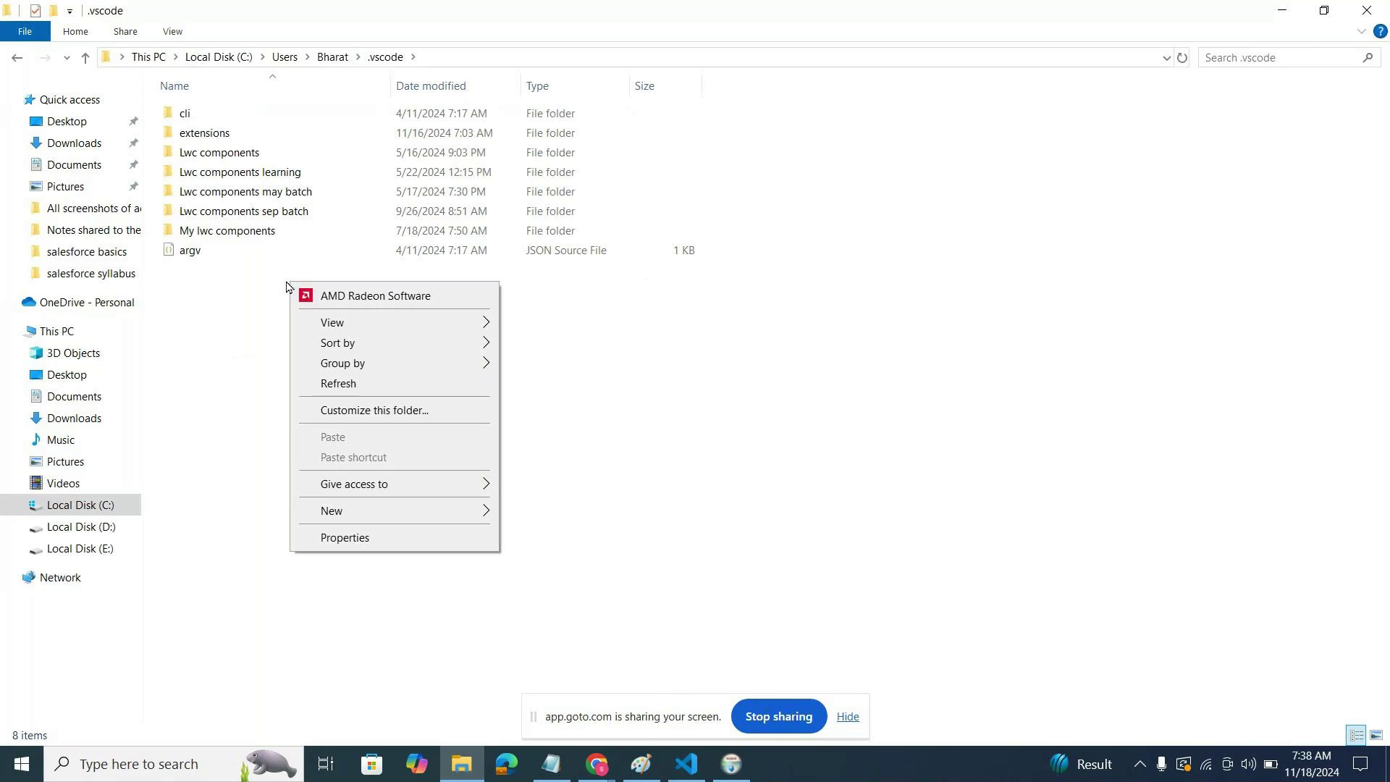
pyautogui.moveTo(340, 507)
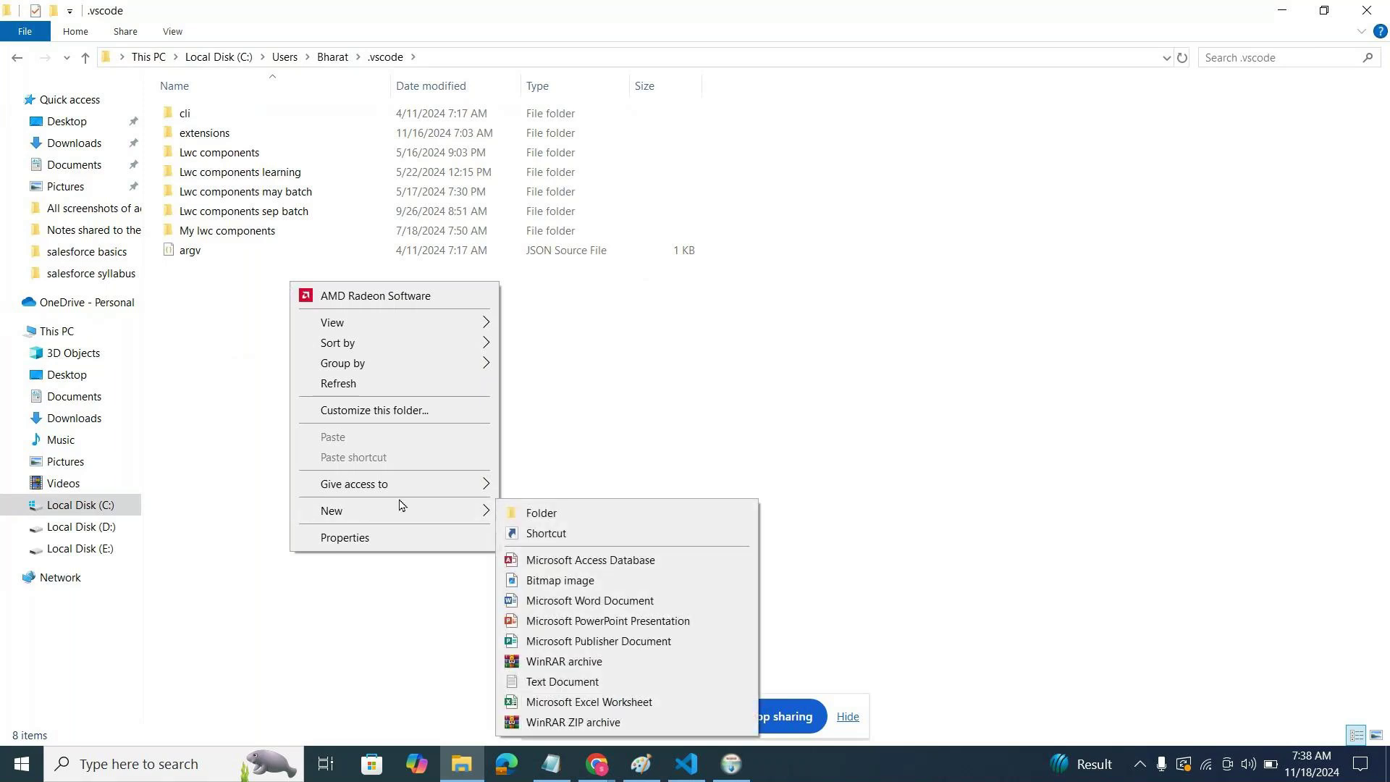
pyautogui.click(533, 514)
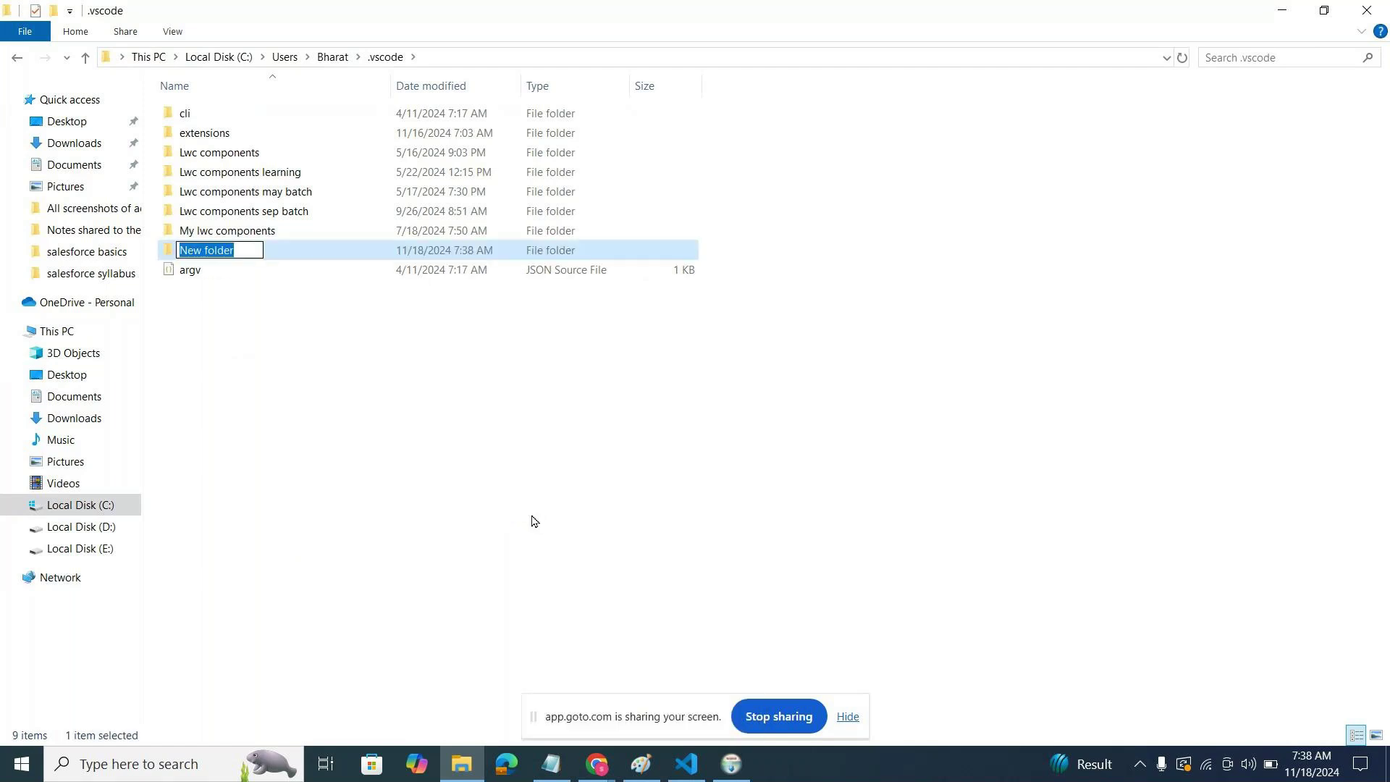
pyautogui.write('Lw')
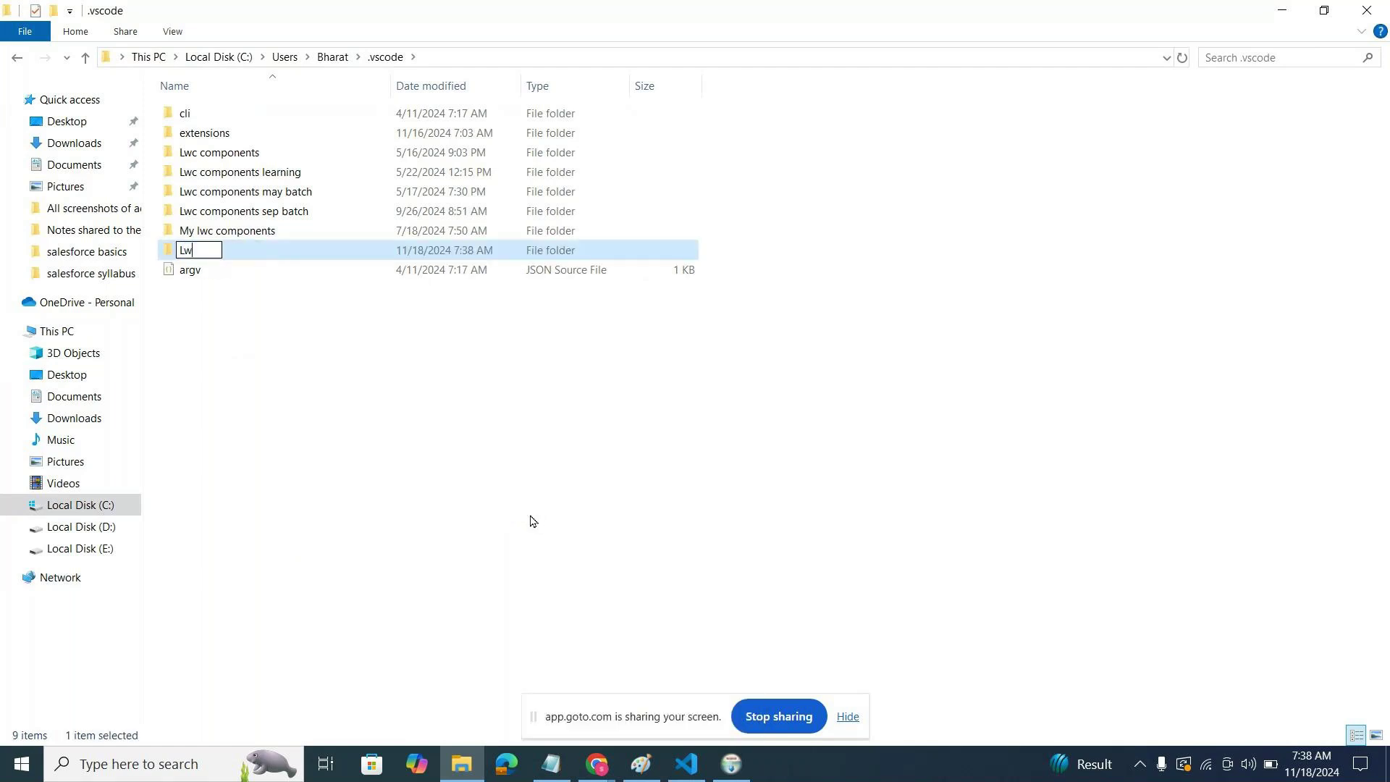
pyautogui.write('c components nov b')
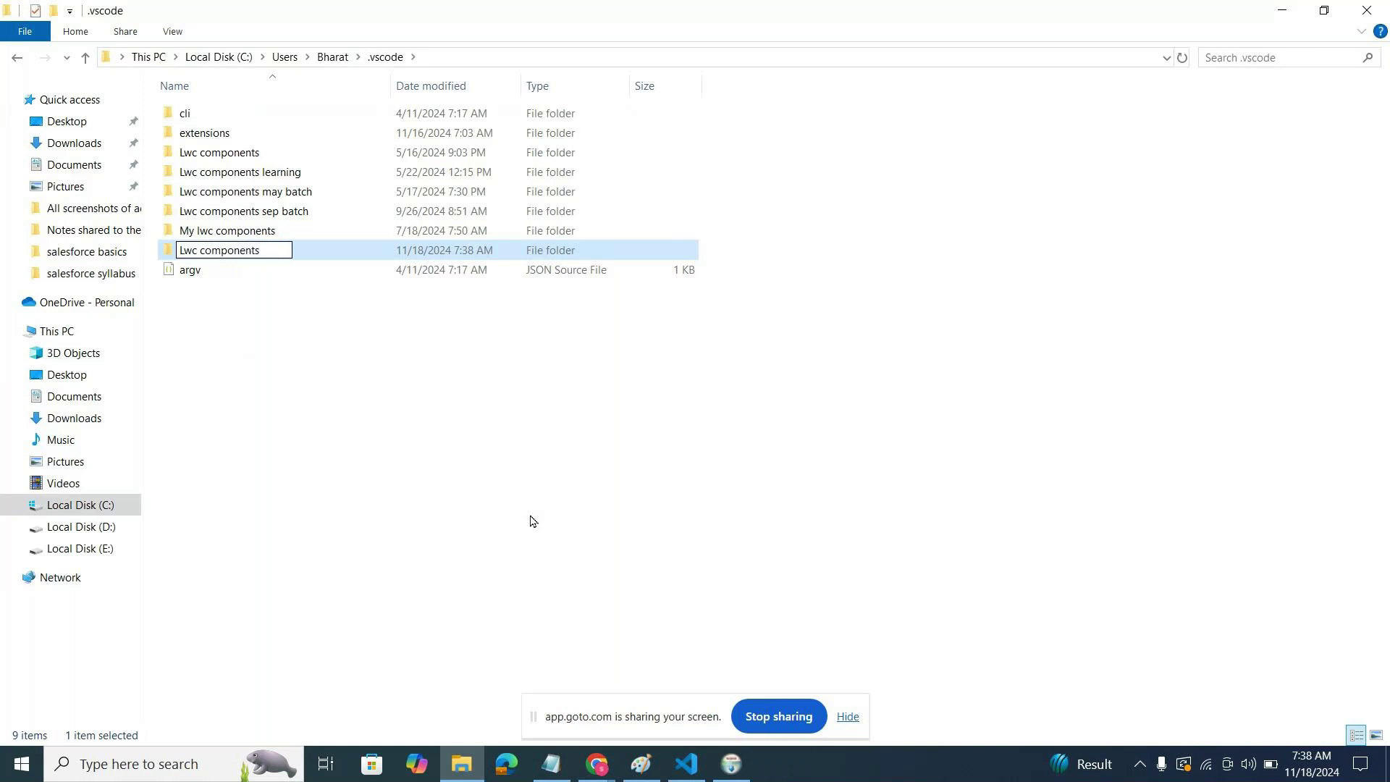
pyautogui.write('atch')
pyautogui.click(530, 518)
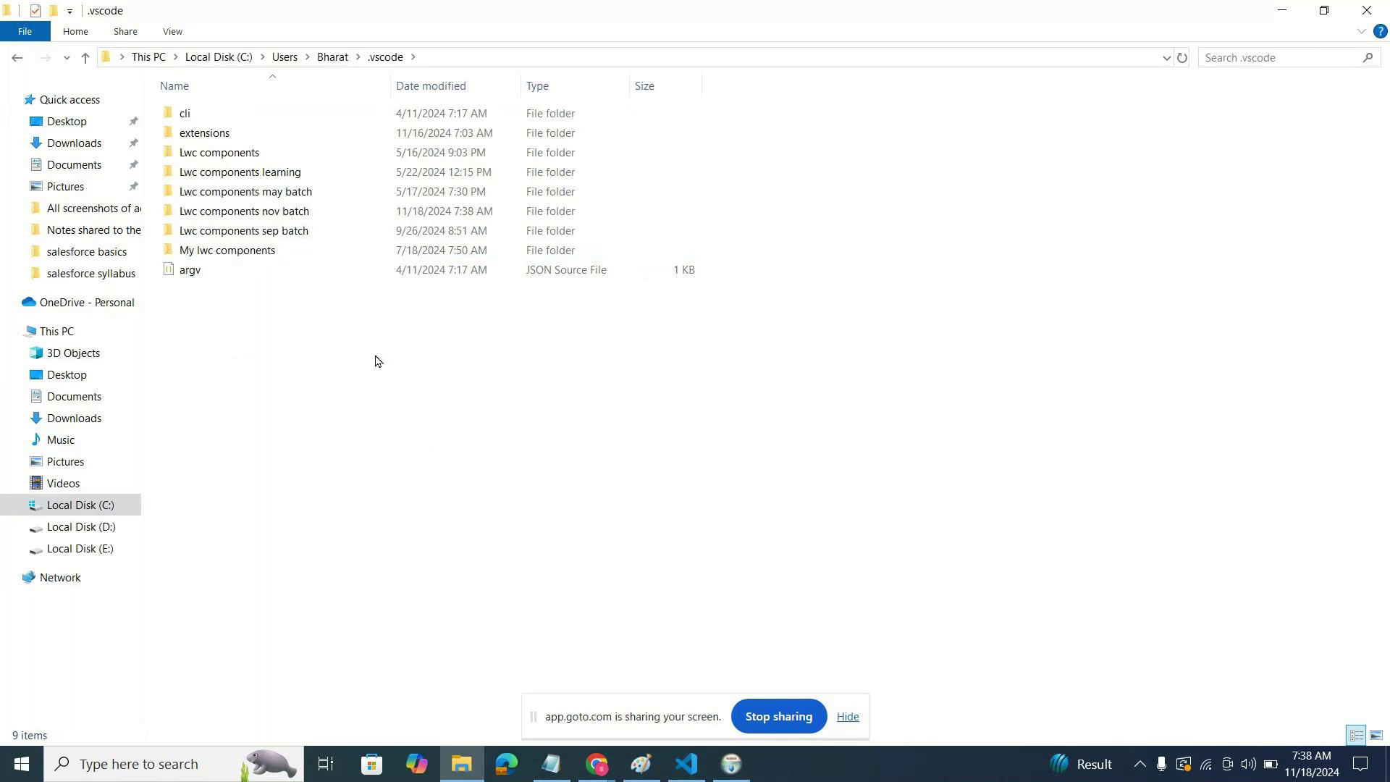
pyautogui.click(337, 212)
pyautogui.click(499, 559)
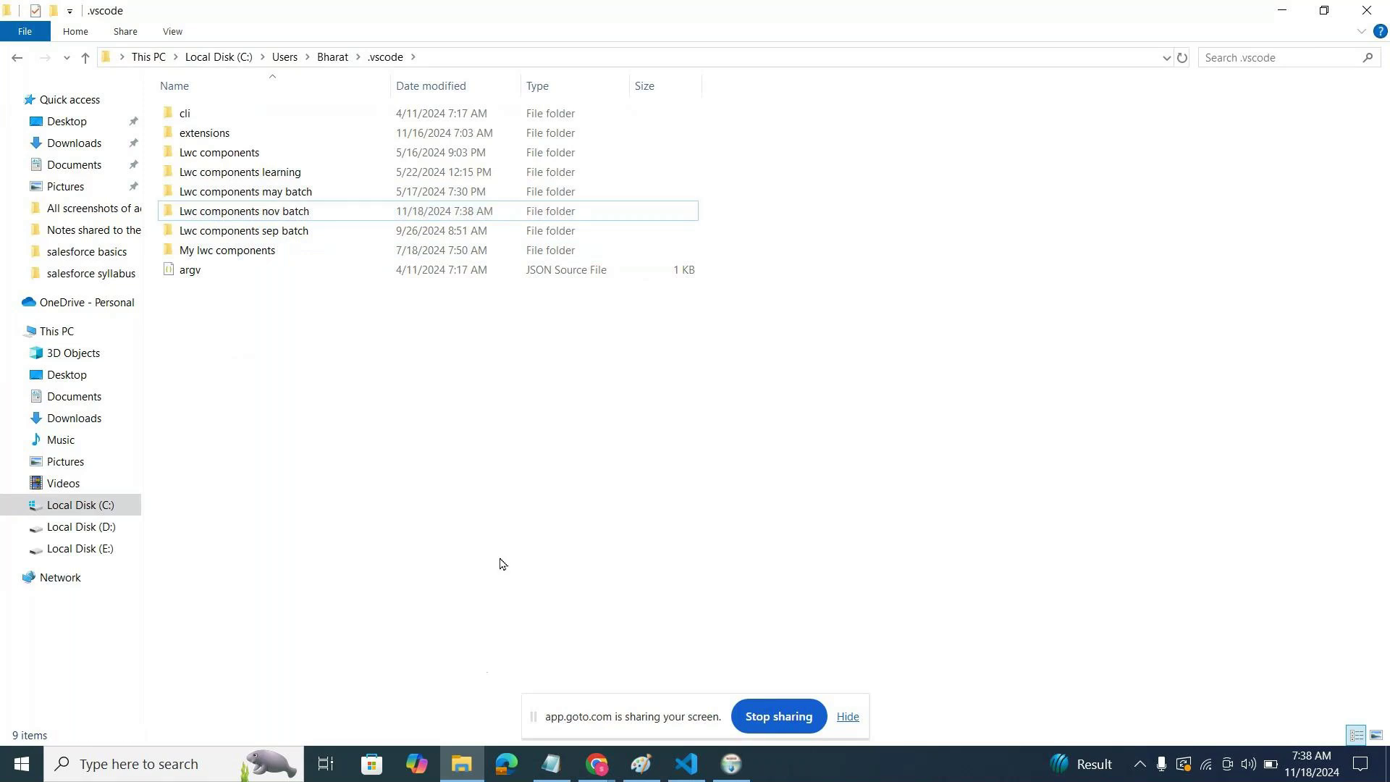
# Switch to Visual Studio Code and browse for a folder to open, going to the user's profile folder under C:\Users.
pyautogui.click(685, 768)
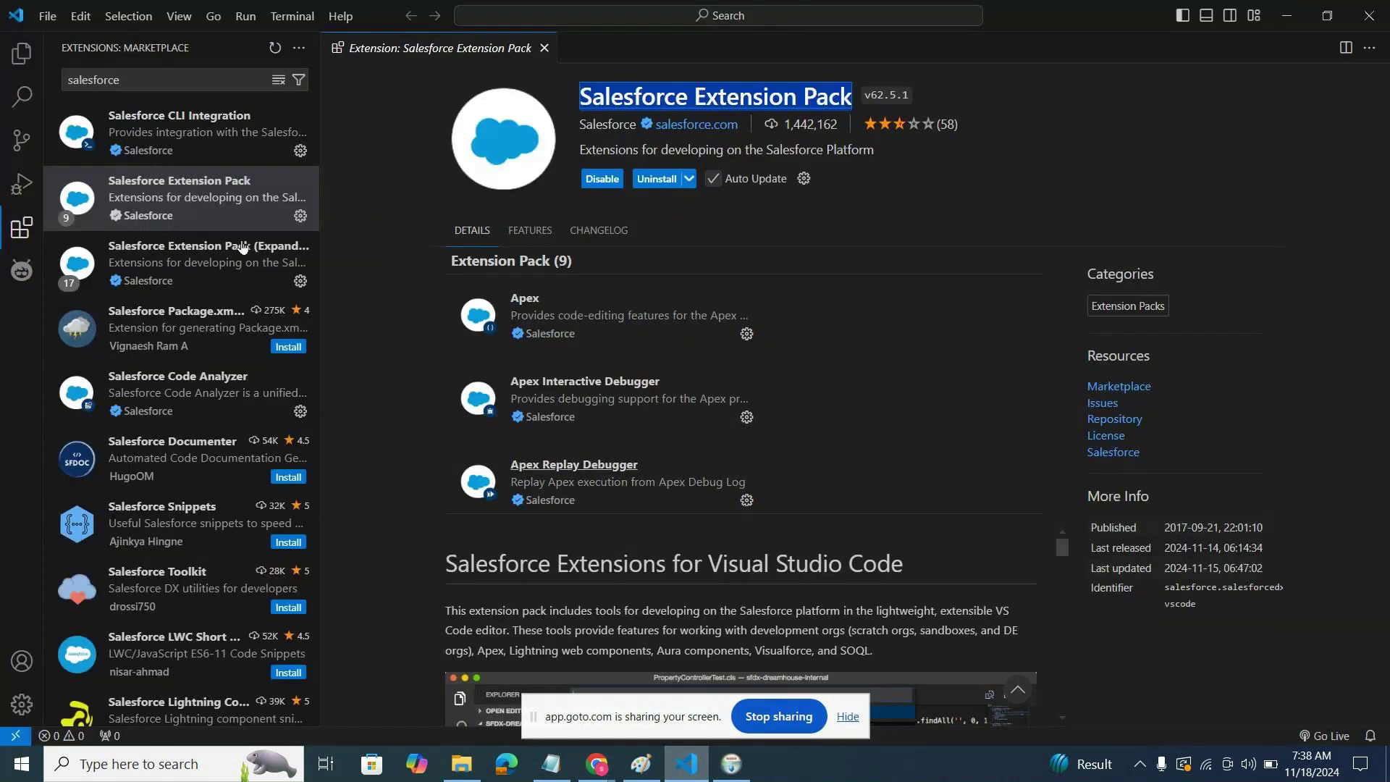
pyautogui.click(21, 53)
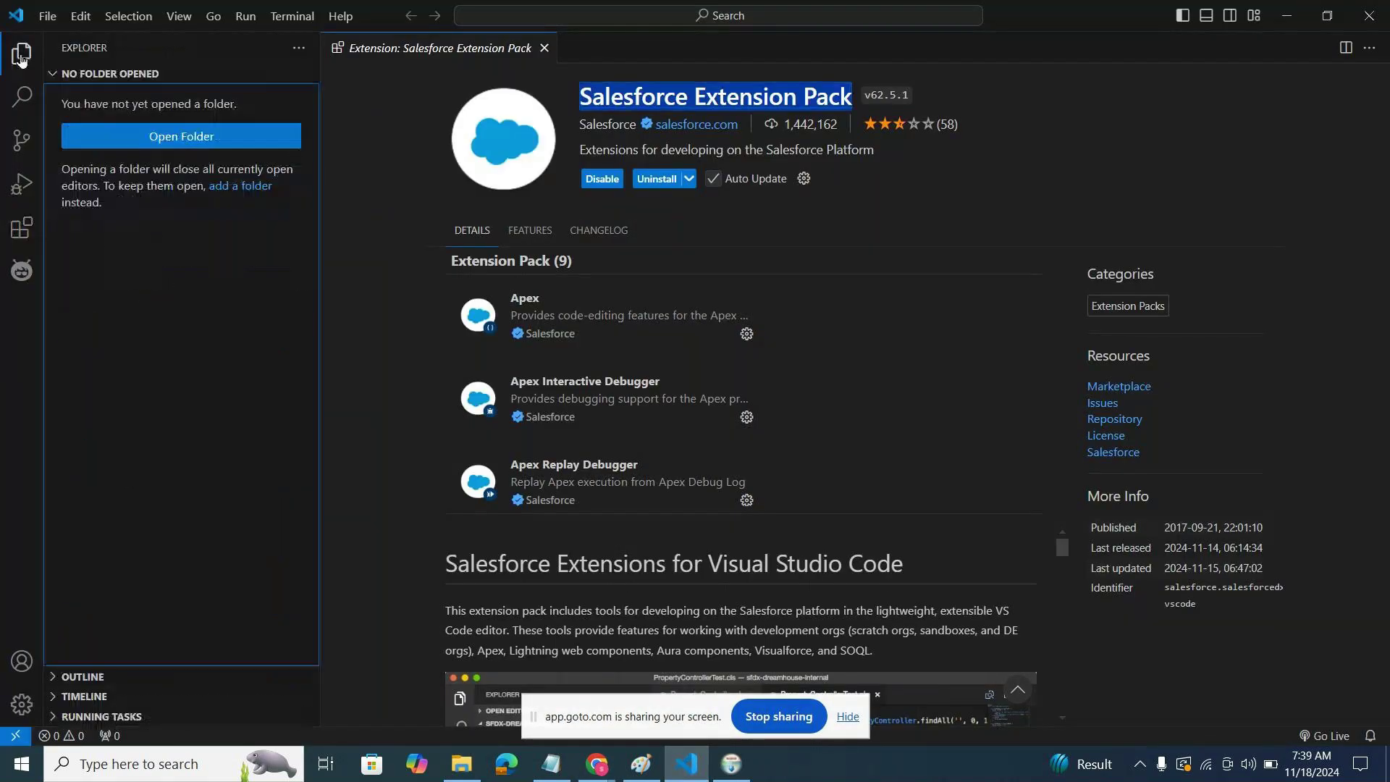
pyautogui.click(131, 134)
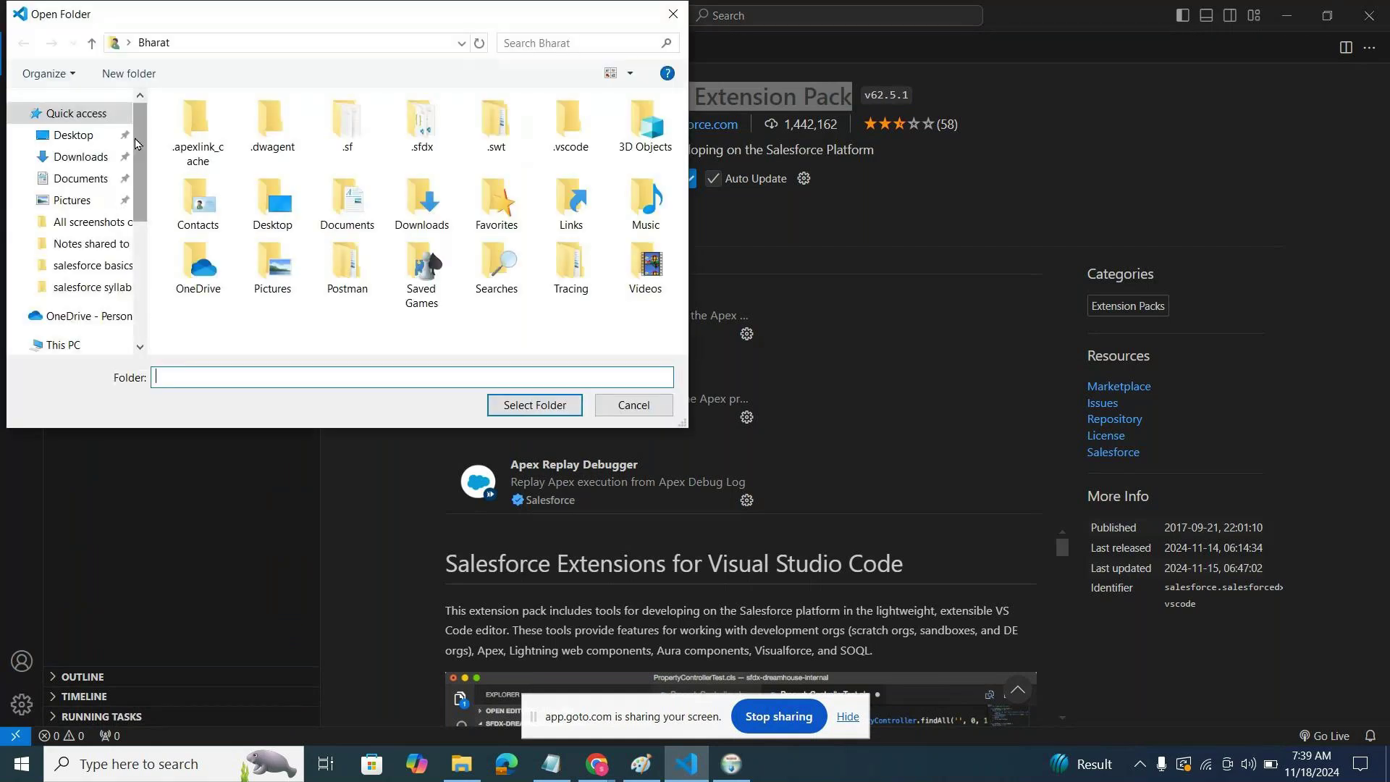
pyautogui.click(79, 137)
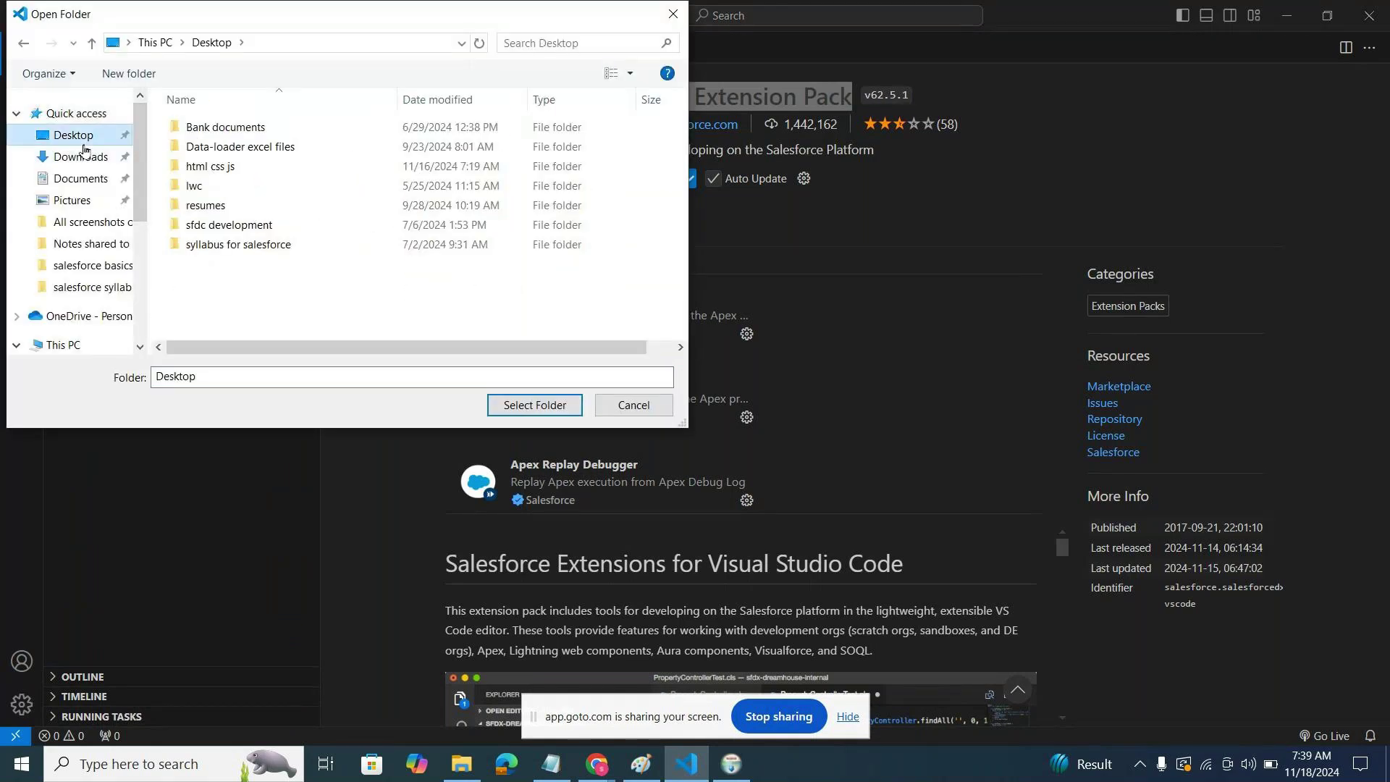
pyautogui.scroll(-4, 69, 275)
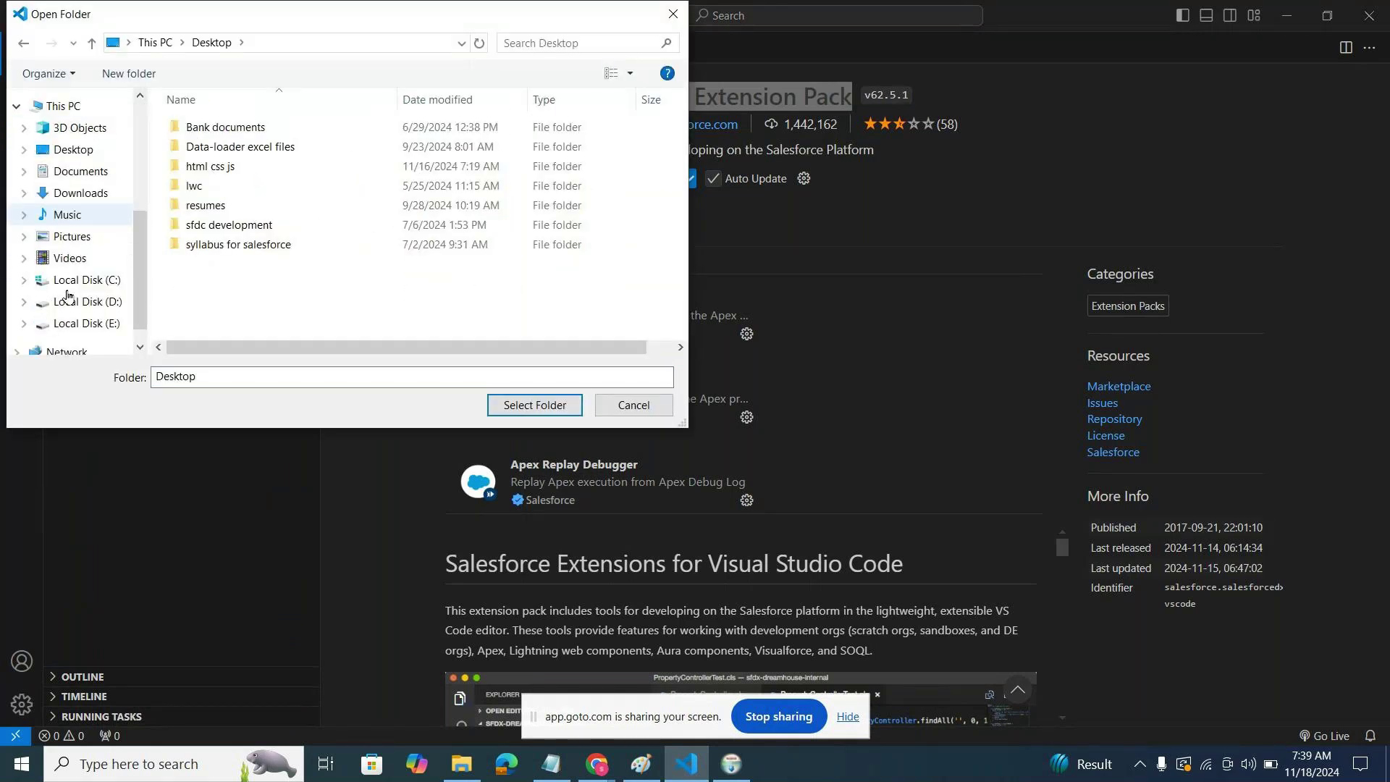
pyautogui.click(70, 283)
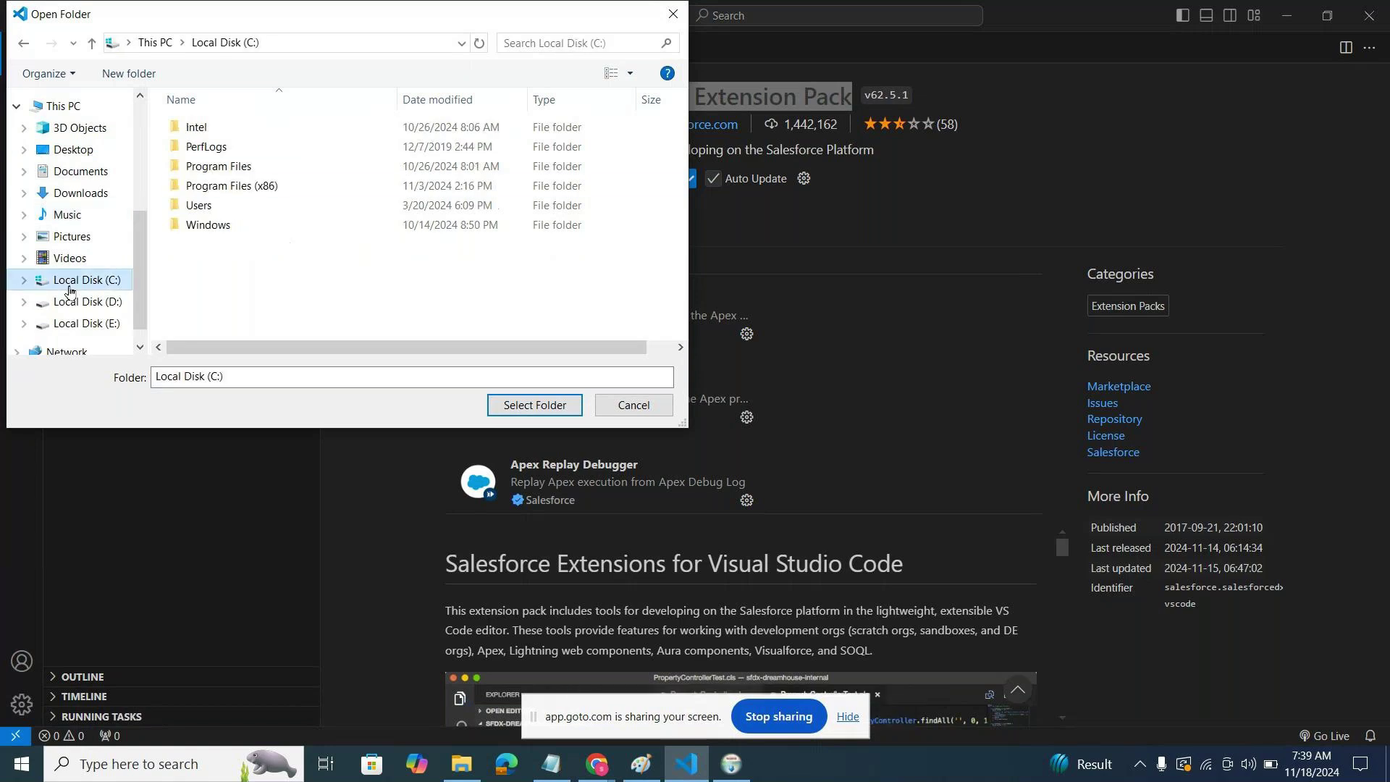
pyautogui.doubleClick(221, 209)
pyautogui.doubleClick(201, 127)
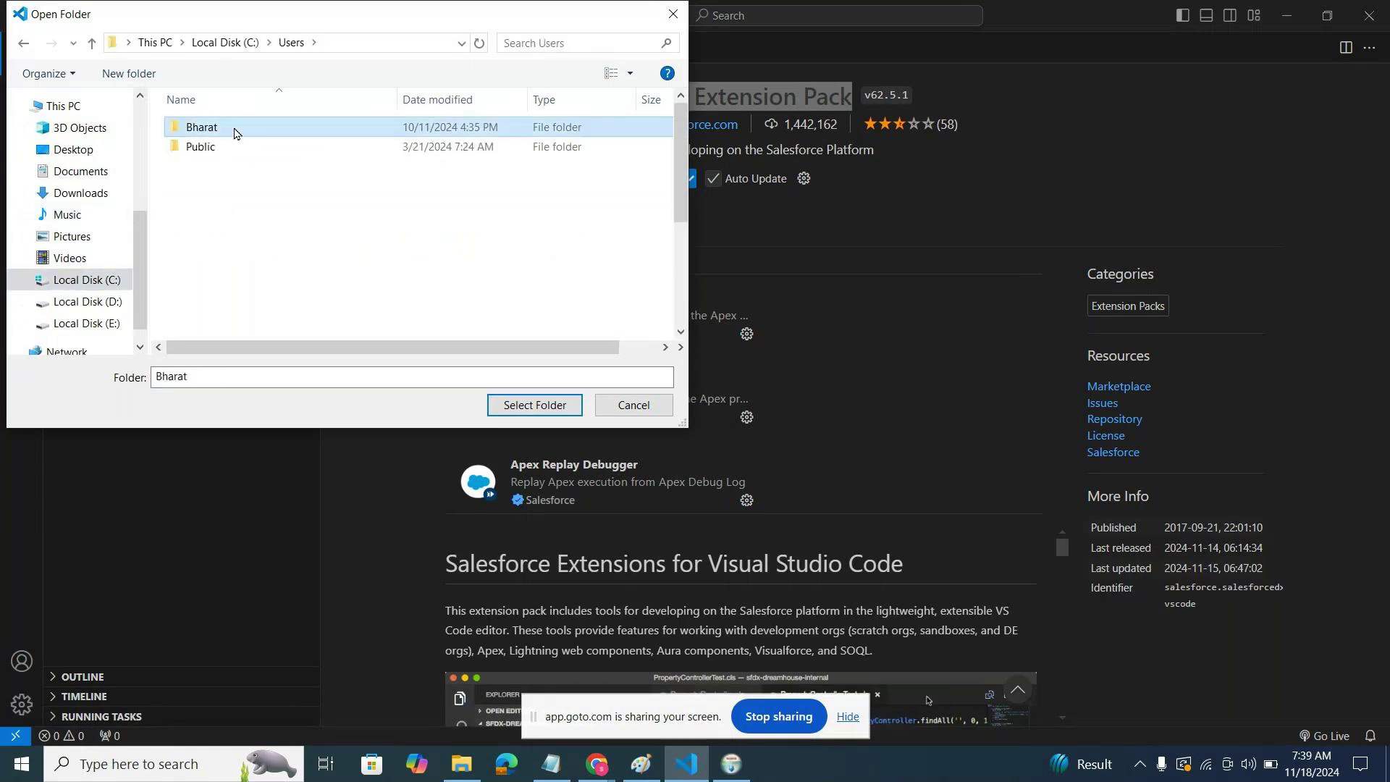
# Open the "Lwc components nov batch" folder from .vscode as the workspace.
pyautogui.scroll(-3, 234, 275)
pyautogui.scroll(3, 234, 289)
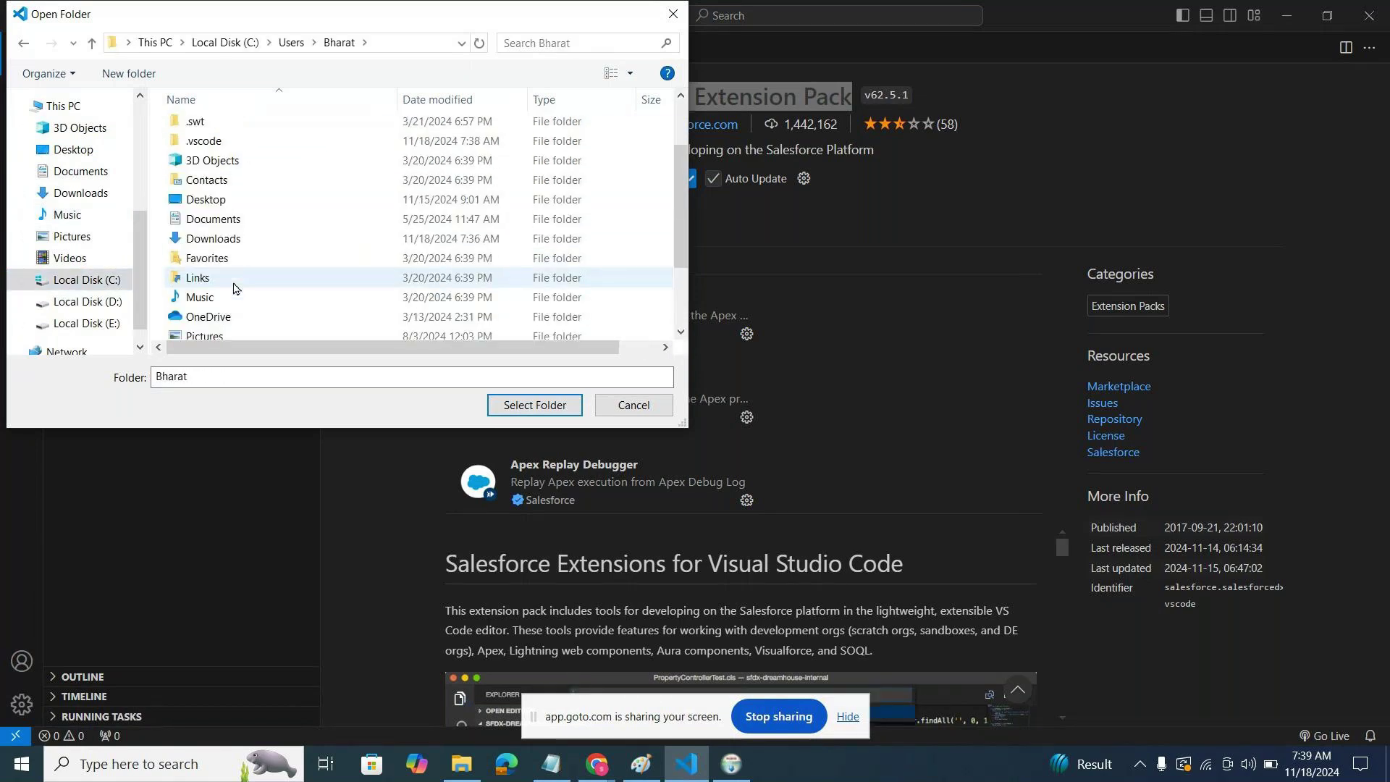
pyautogui.click(237, 227)
pyautogui.doubleClick(237, 227)
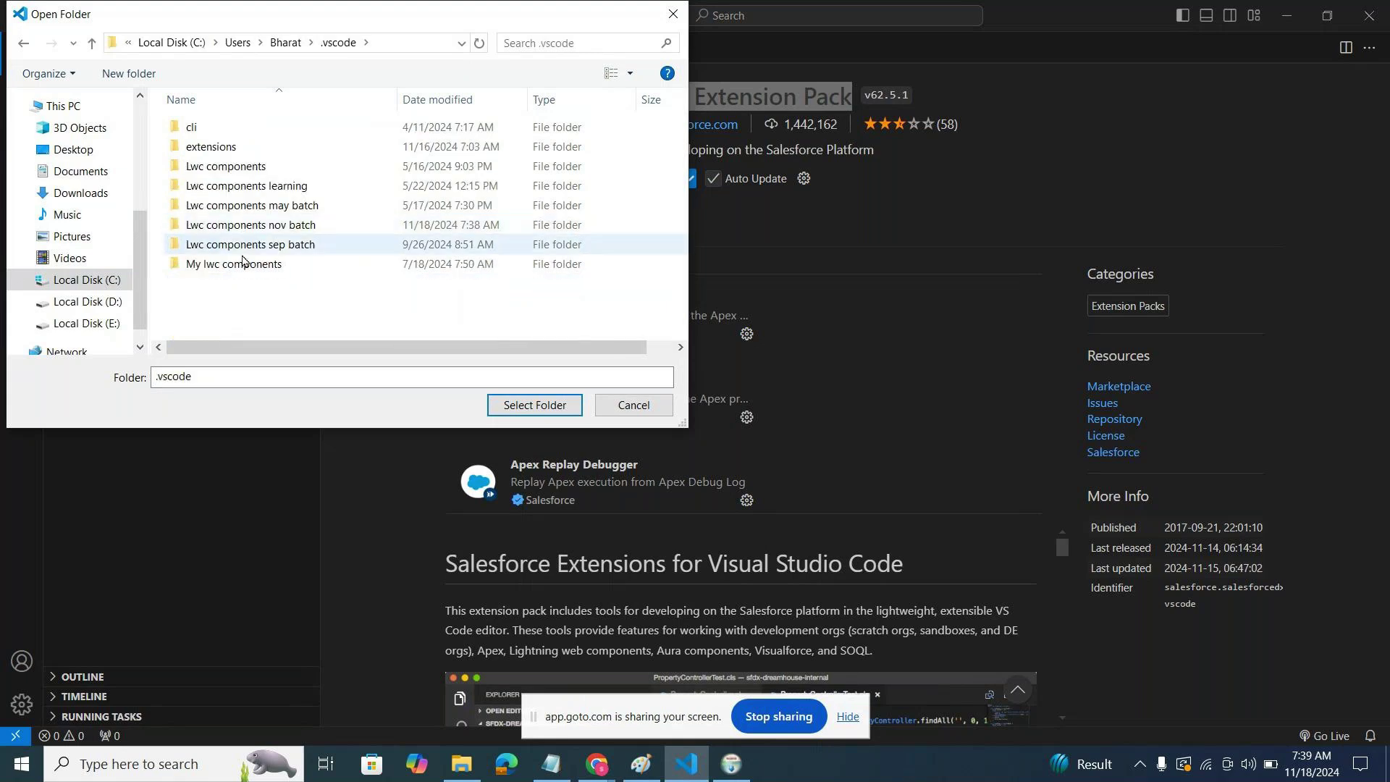
pyautogui.click(261, 226)
pyautogui.click(562, 413)
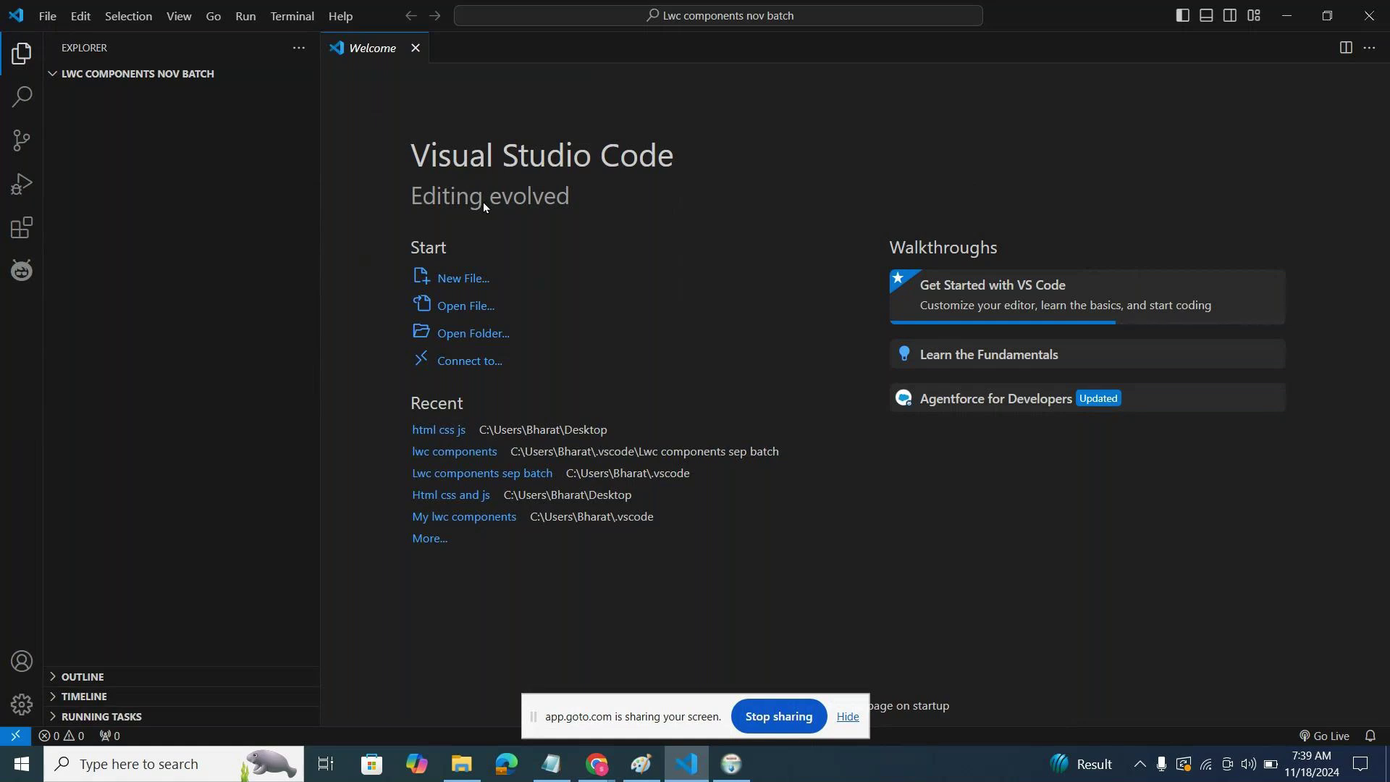
pyautogui.click(552, 764)
pyautogui.scroll(-1, 483, 551)
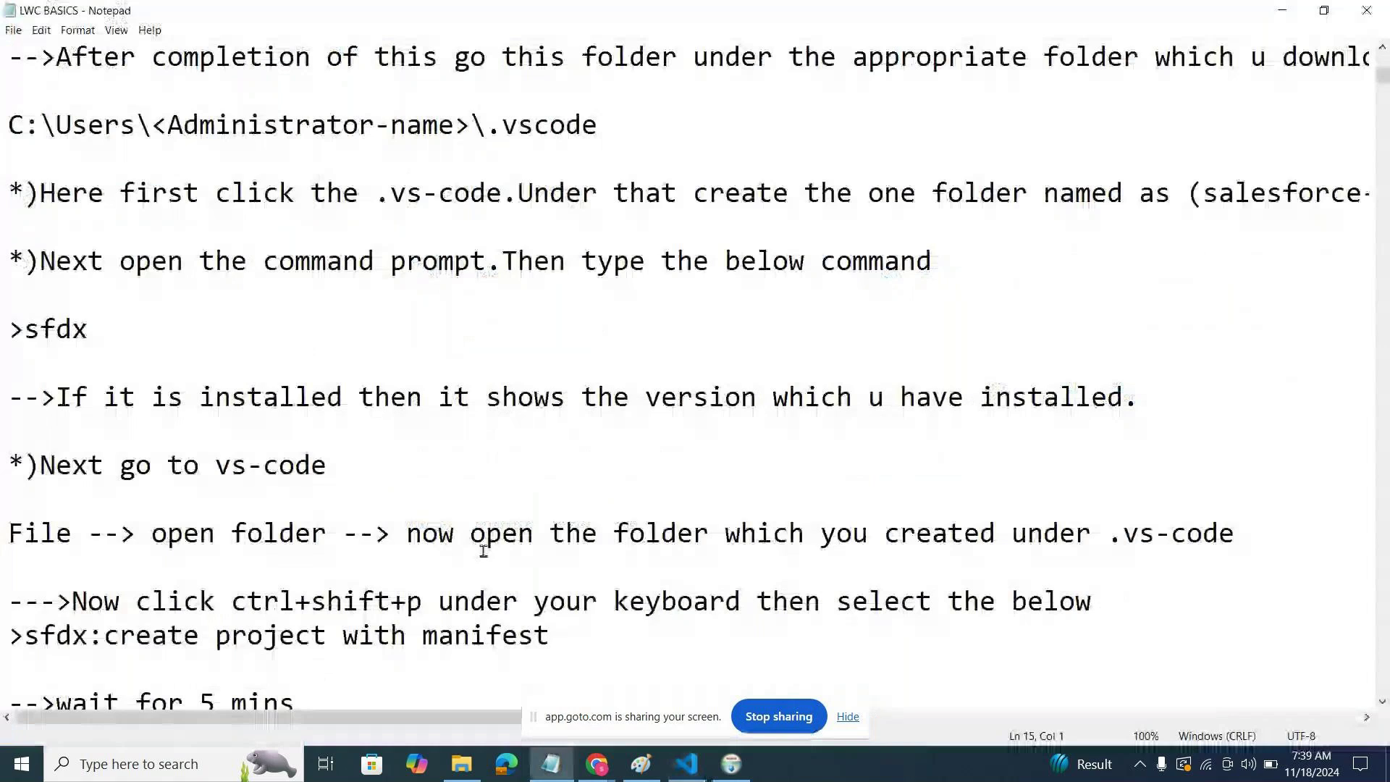
pyautogui.click(728, 766)
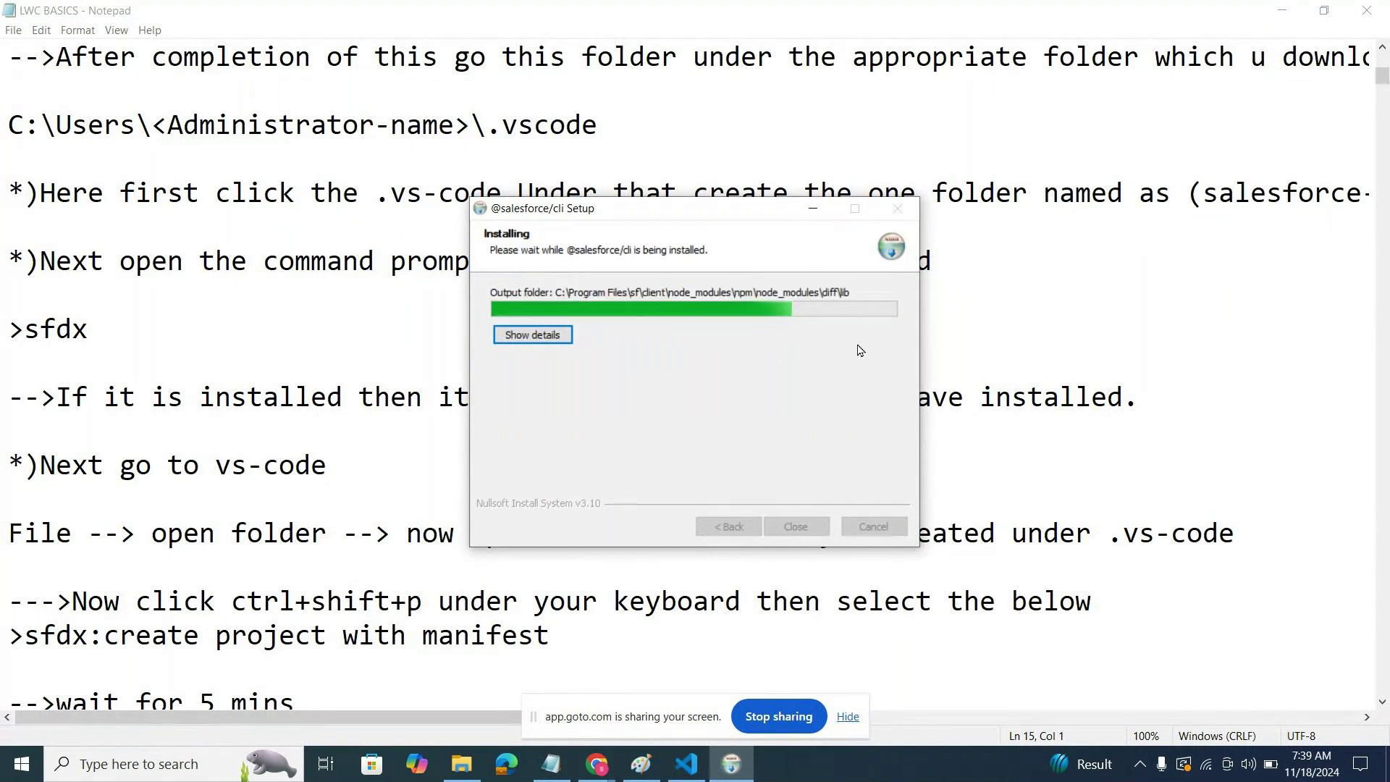
pyautogui.click(813, 209)
# Review the remaining project setup instructions in the LWC BASICS notes and return to Visual Studio Code.
pyautogui.scroll(-4, 434, 532)
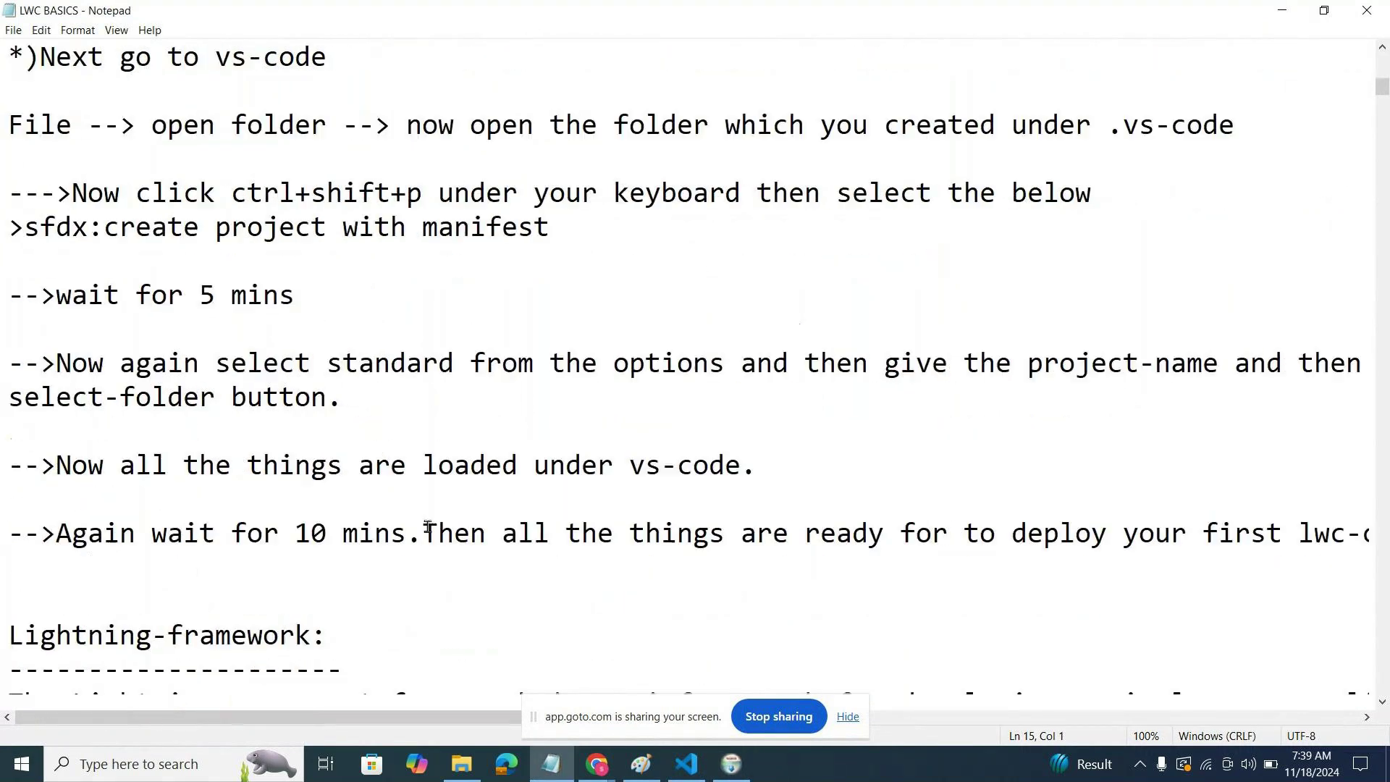
pyautogui.scroll(-3, 428, 527)
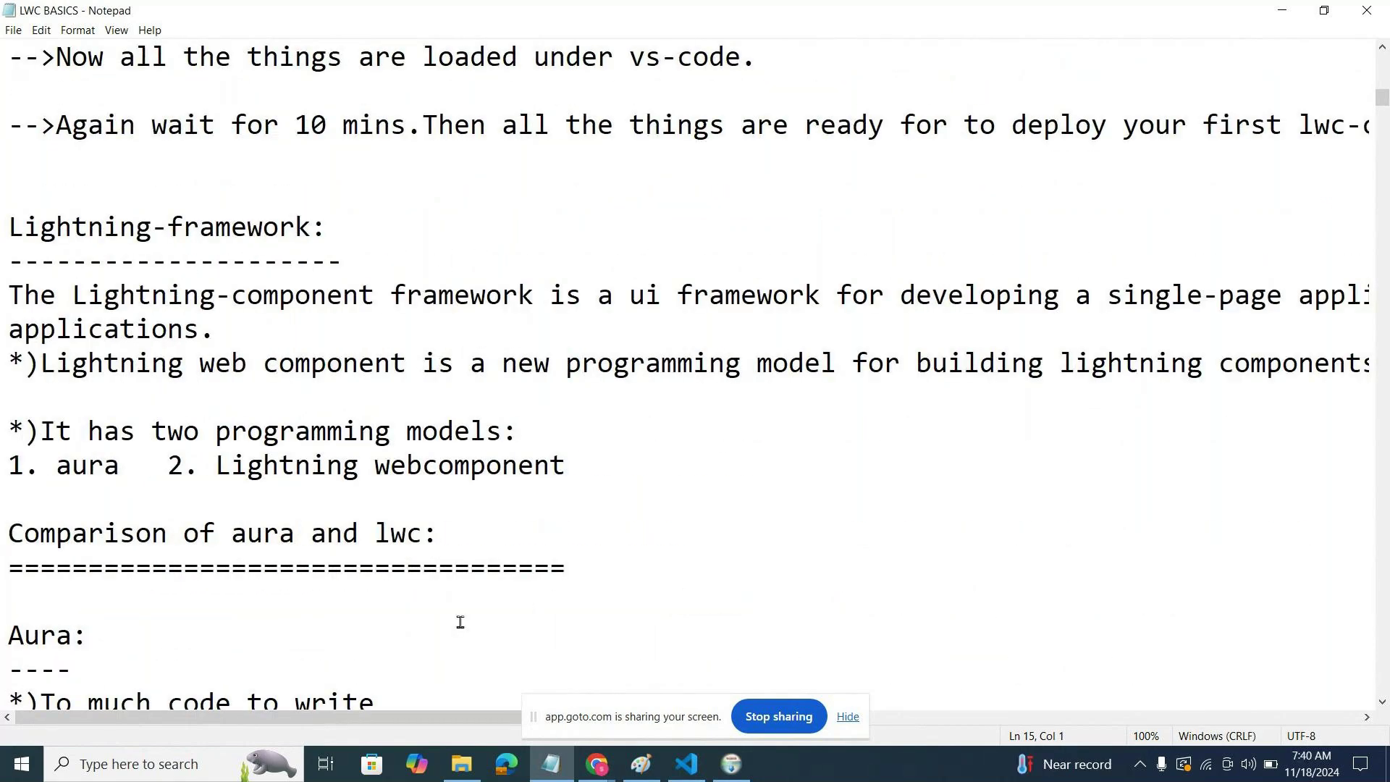
pyautogui.scroll(3, 459, 623)
pyautogui.click(686, 764)
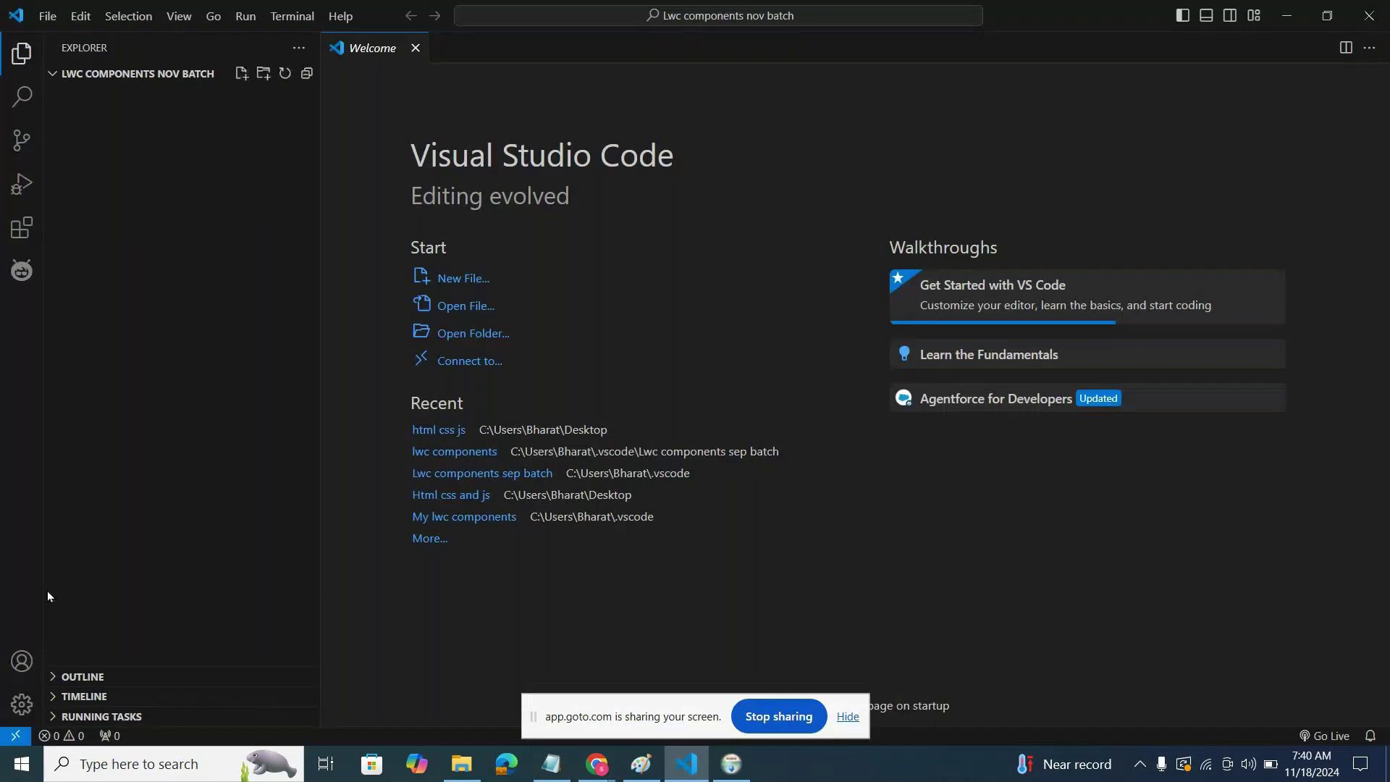
pyautogui.hotkey('ctrl', 'shift', 'p')
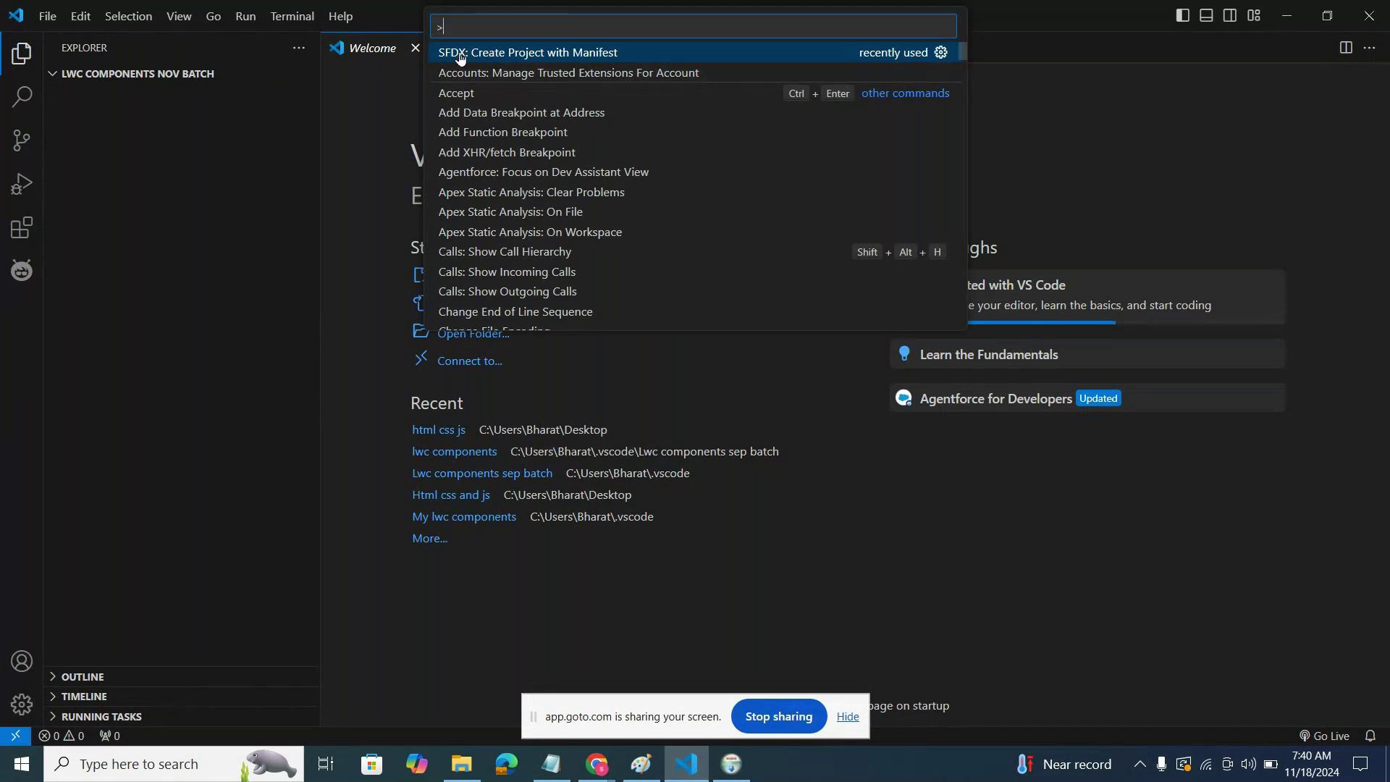
pyautogui.click(530, 53)
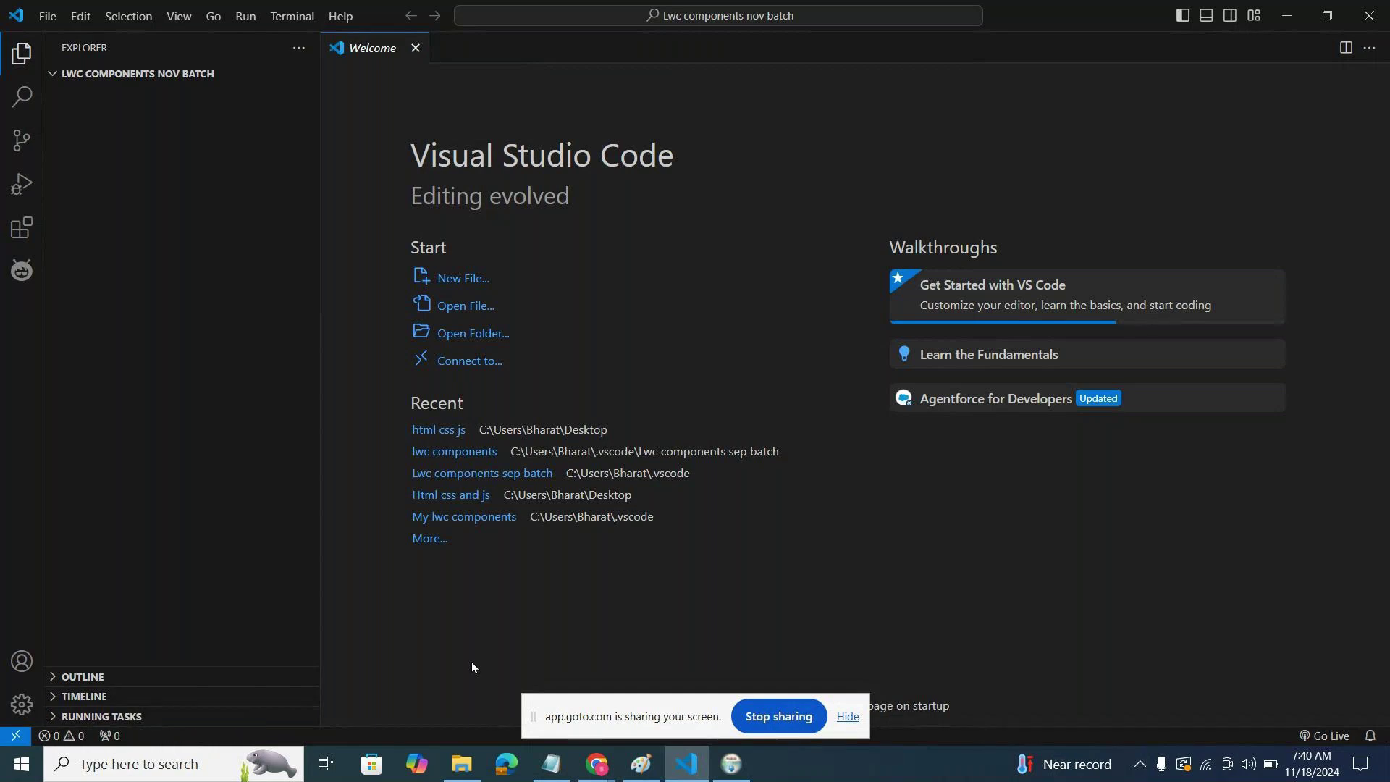
pyautogui.click(714, 774)
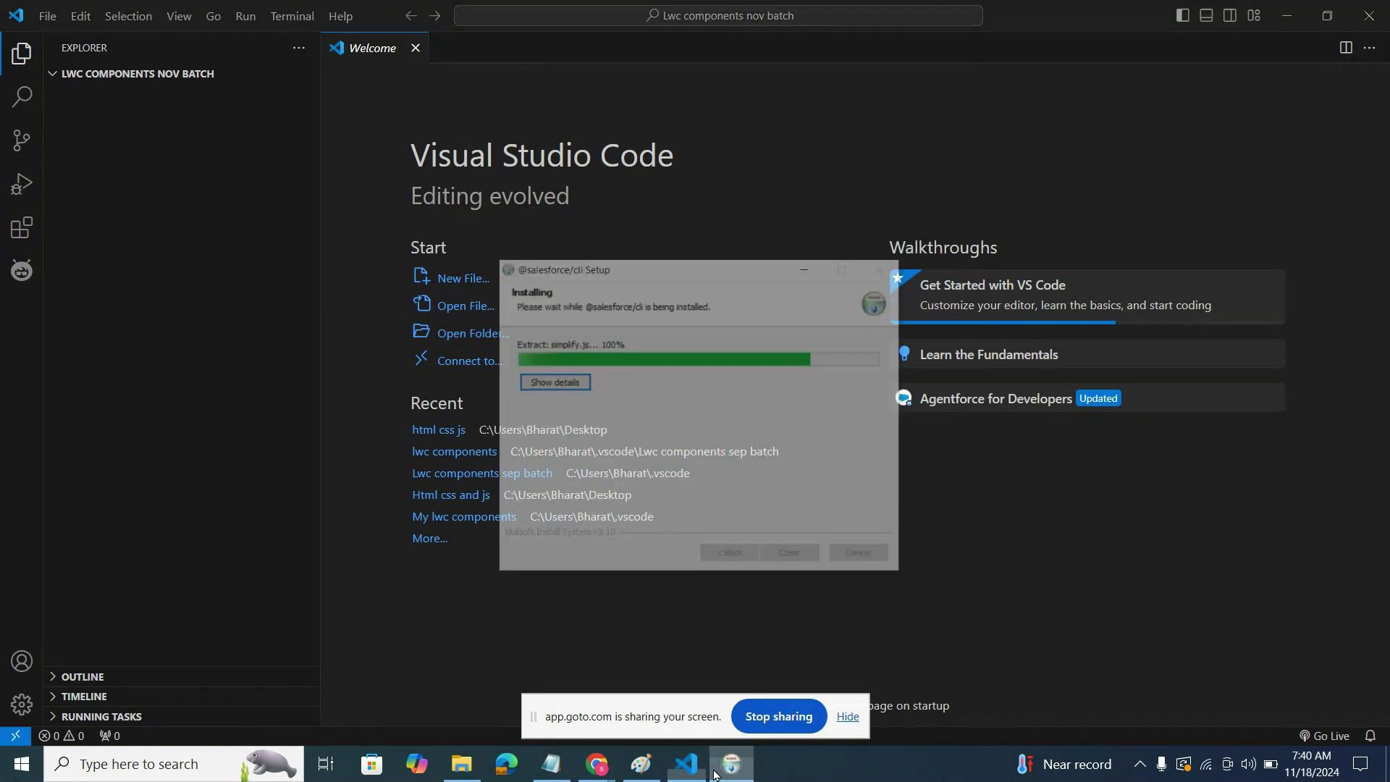
pyautogui.click(714, 775)
# Open Command Prompt and run the sfdx command to check the Salesforce CLI installation.
pyautogui.press('super')
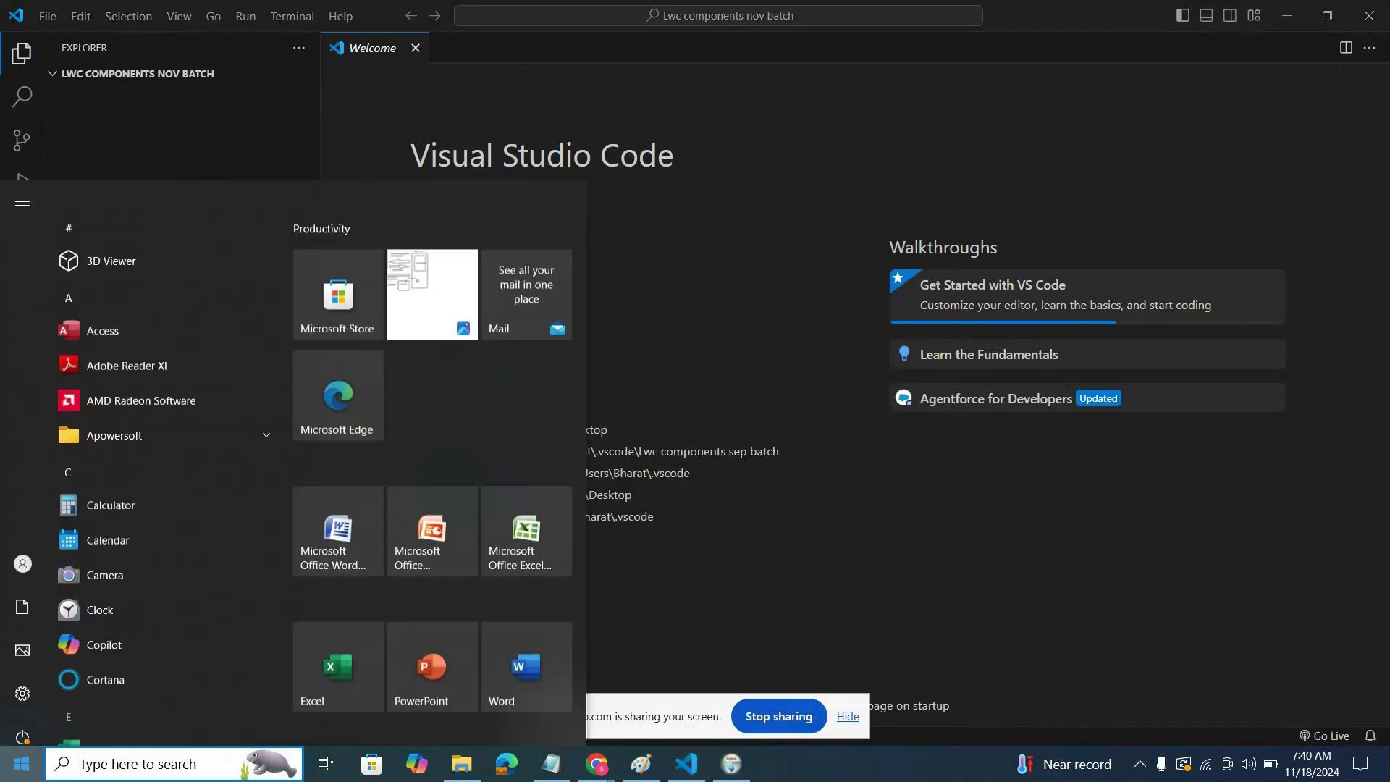
pyautogui.write('co')
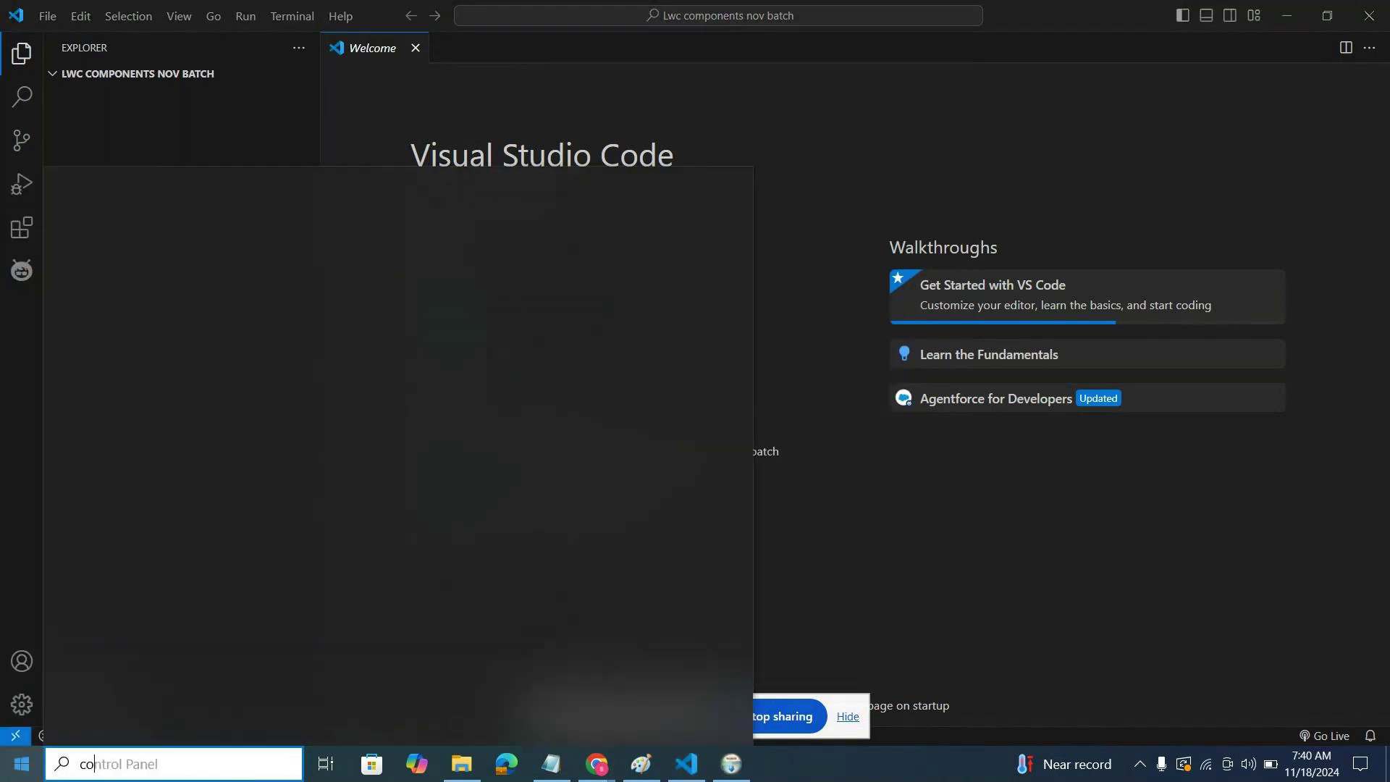
pyautogui.write('mman')
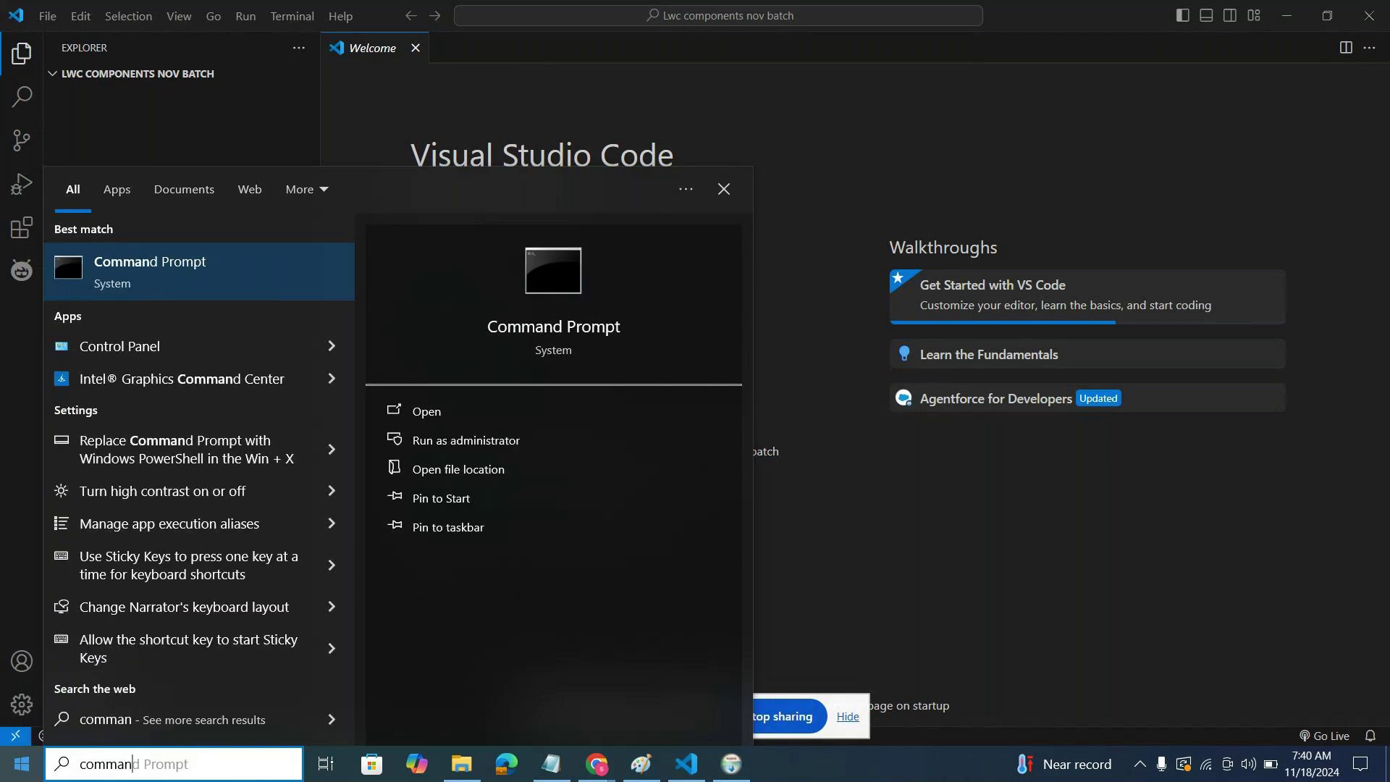
pyautogui.click(485, 414)
pyautogui.write('sfdx')
pyautogui.press('Return')
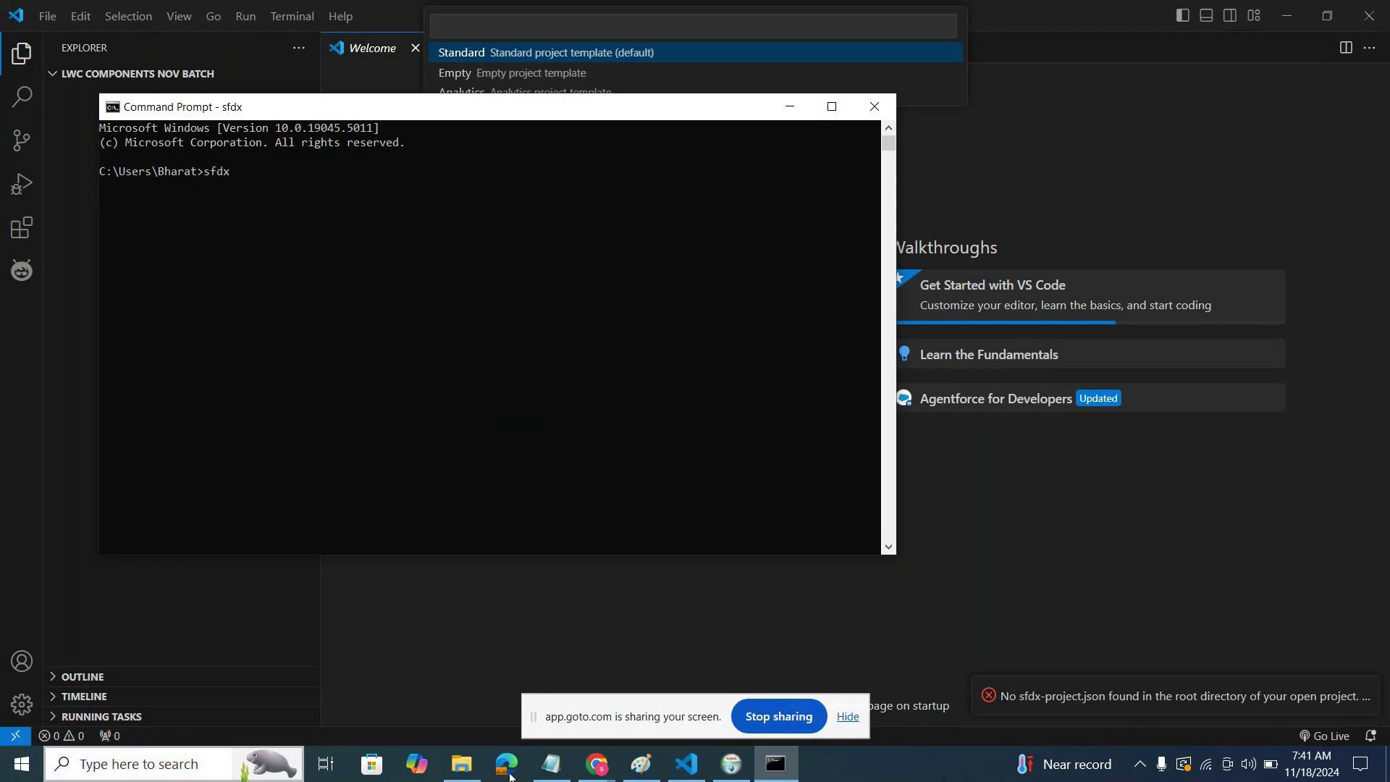
pyautogui.click(769, 774)
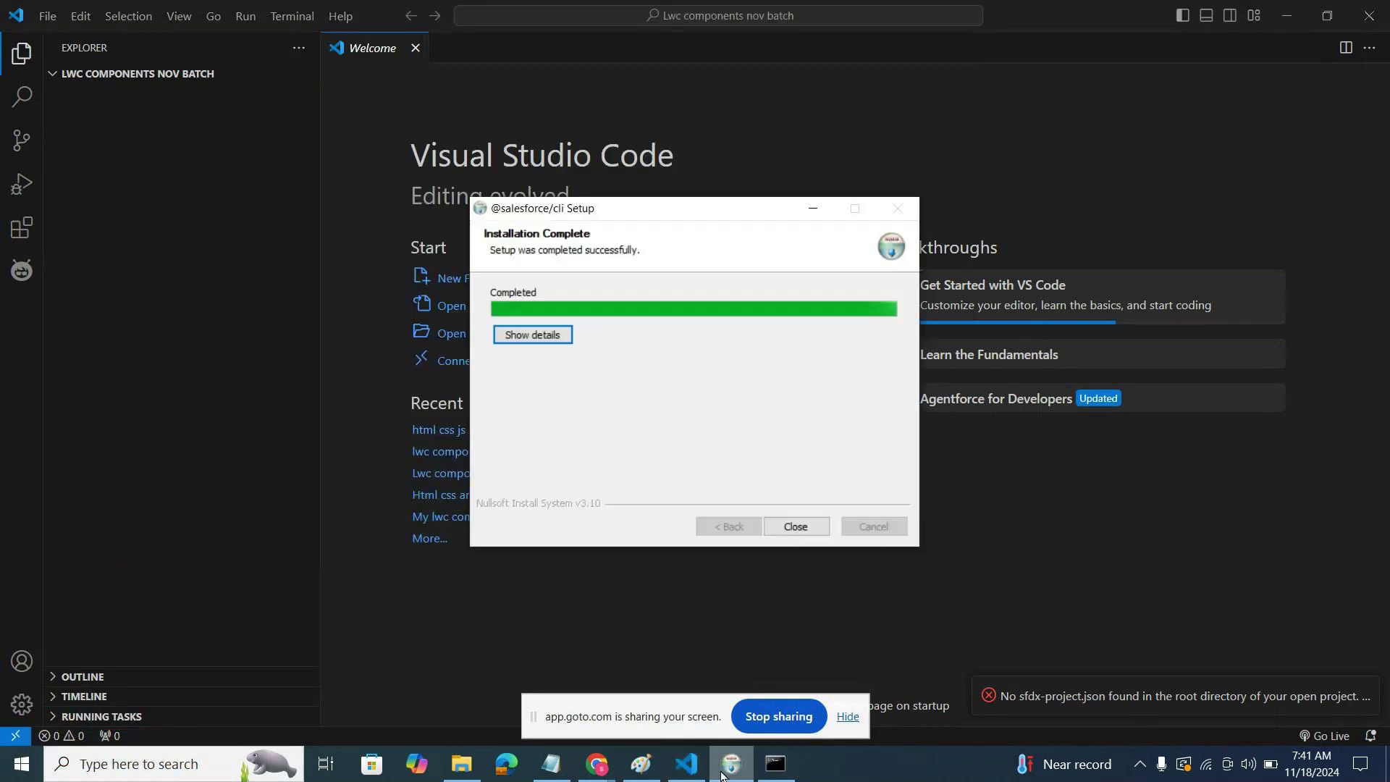
pyautogui.click(793, 526)
pyautogui.click(720, 773)
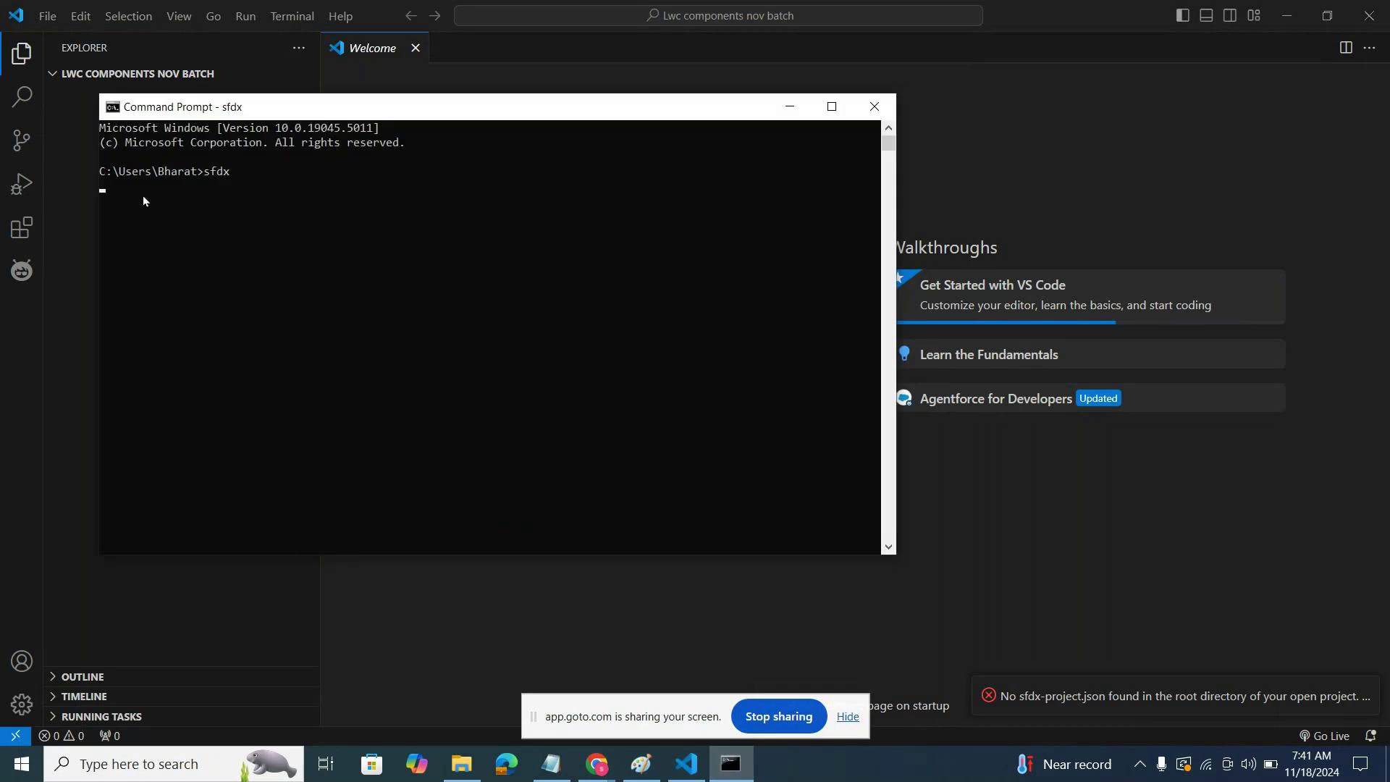
pyautogui.click(797, 115)
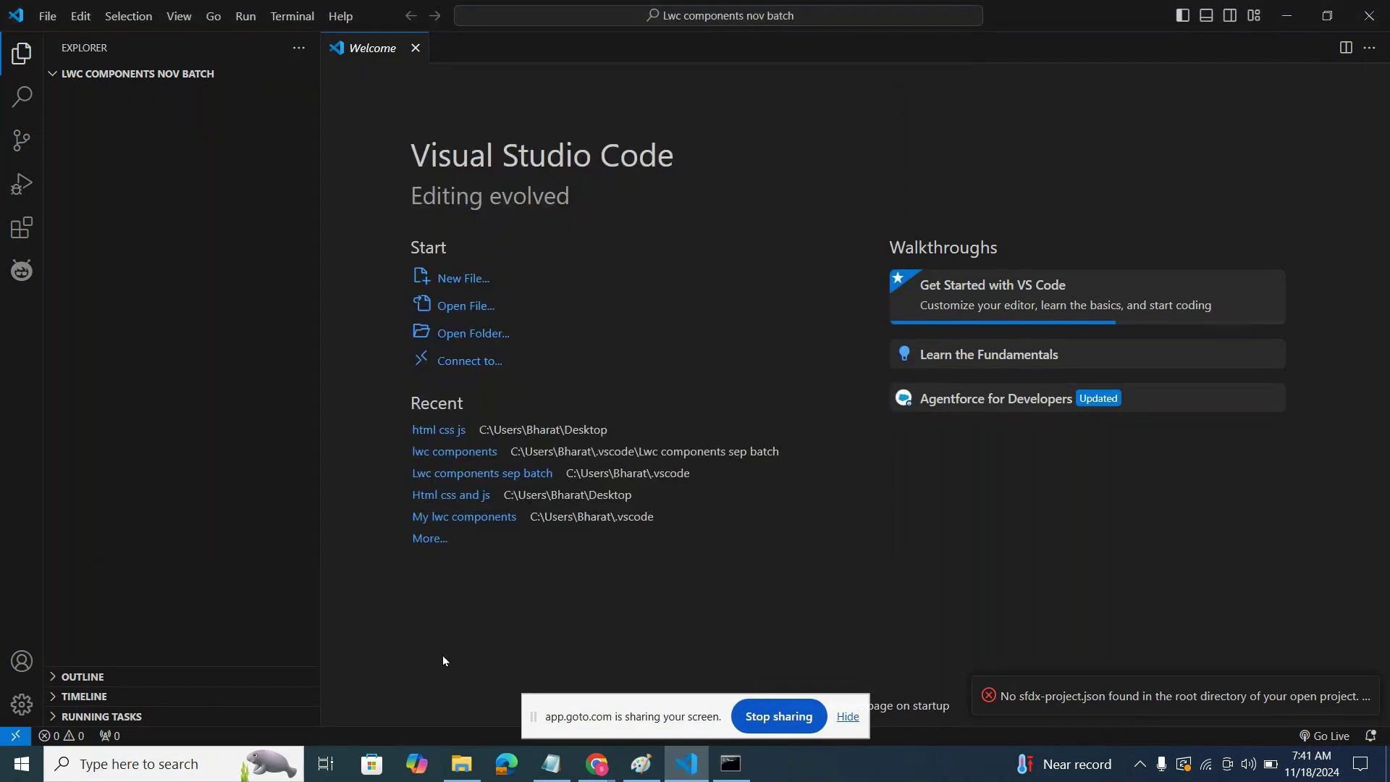
# Create an SFDX project with manifest from the Standard template, named "lwc components", in the Lwc components nov batch folder.
pyautogui.hotkey('ctrl', 'shift', 'p')
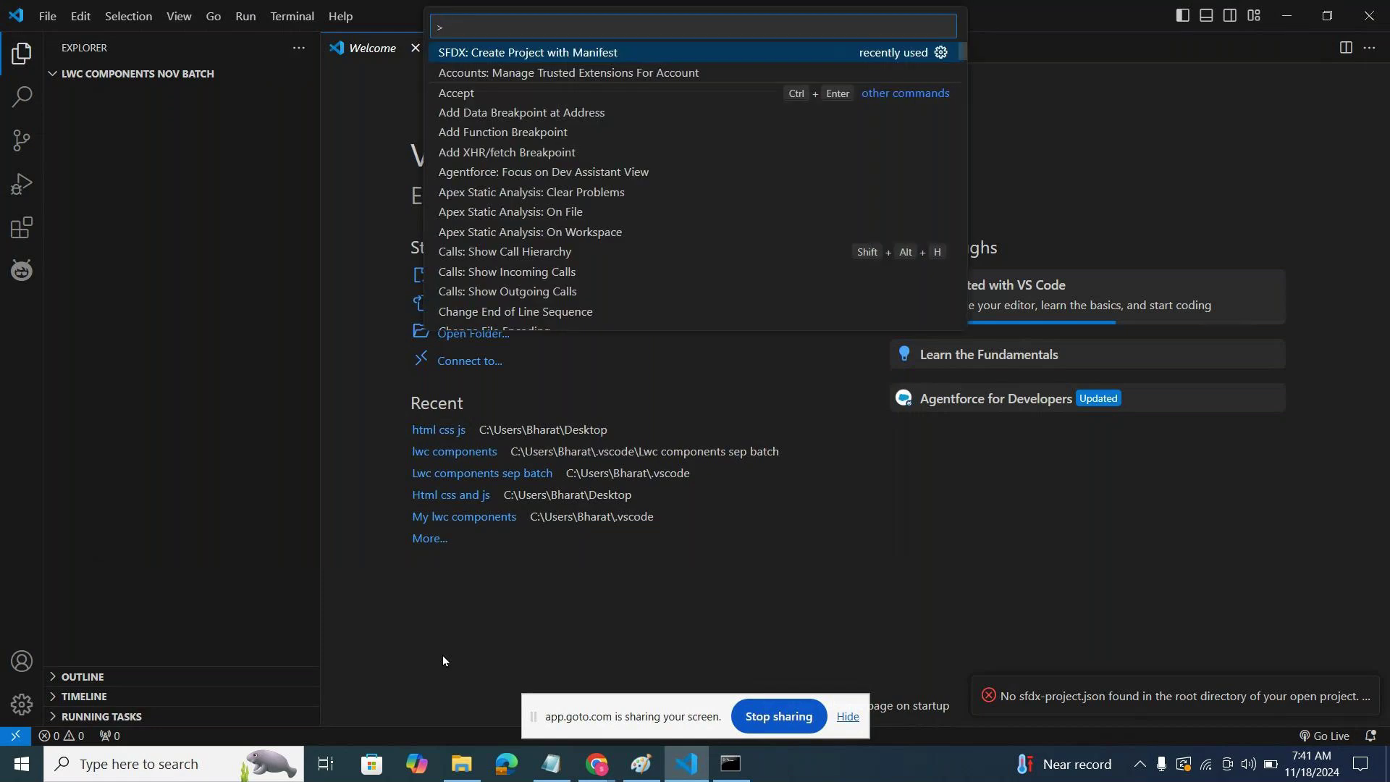
pyautogui.click(601, 61)
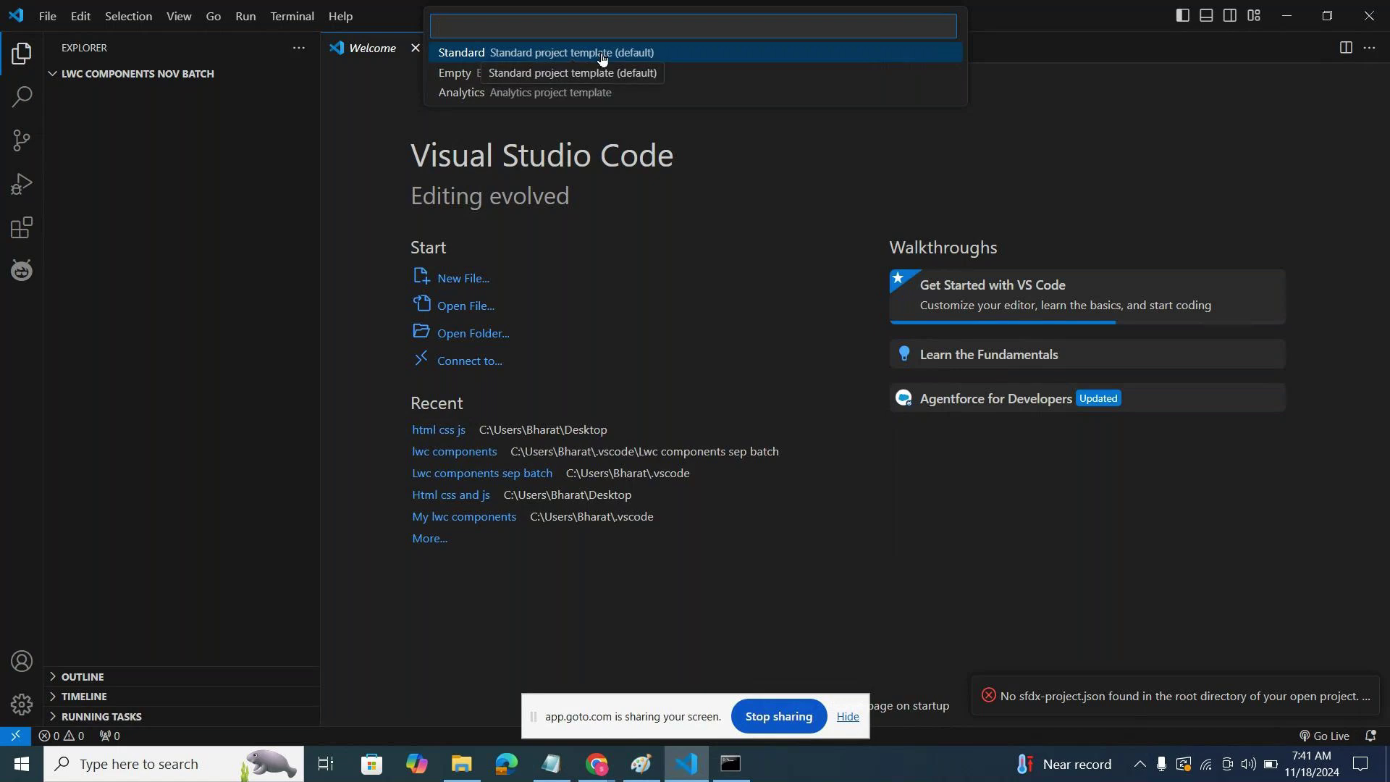
pyautogui.click(601, 55)
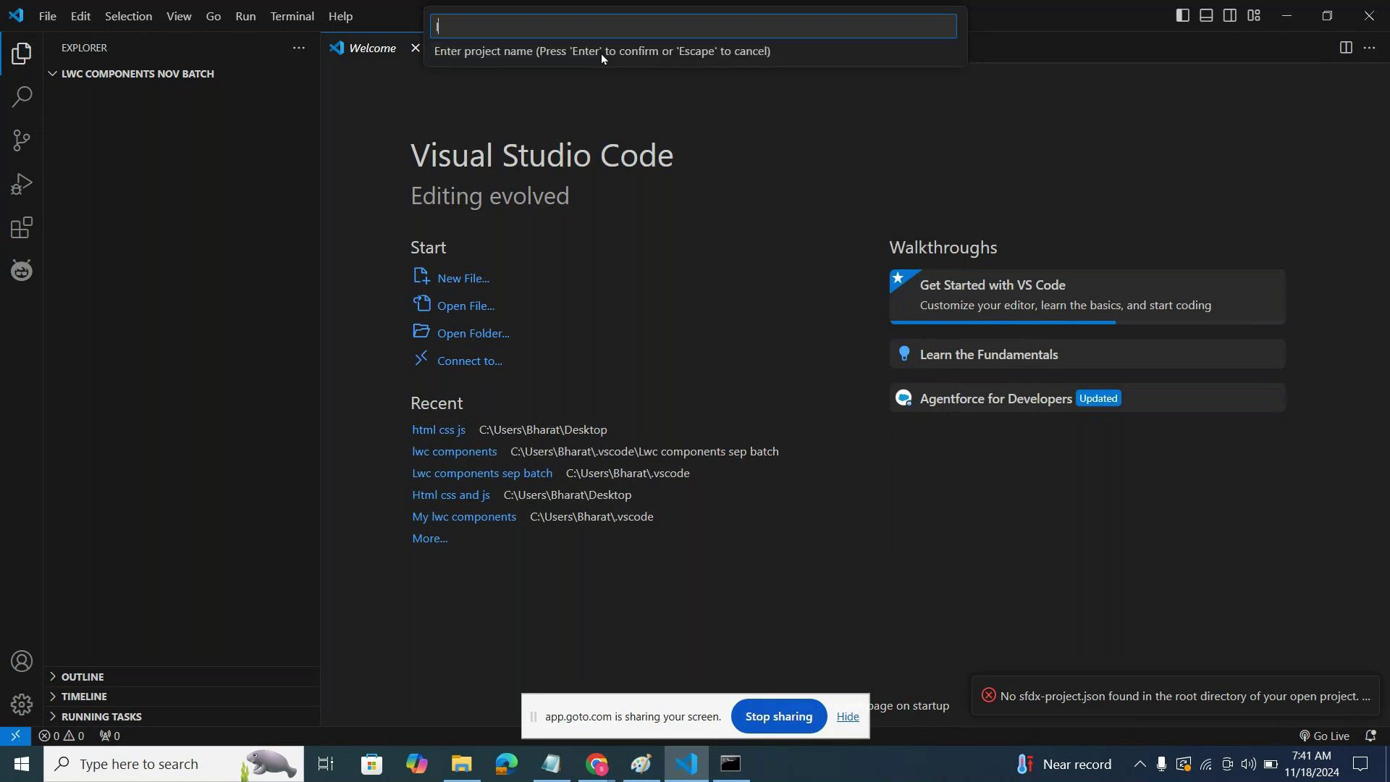
pyautogui.write('lwc c')
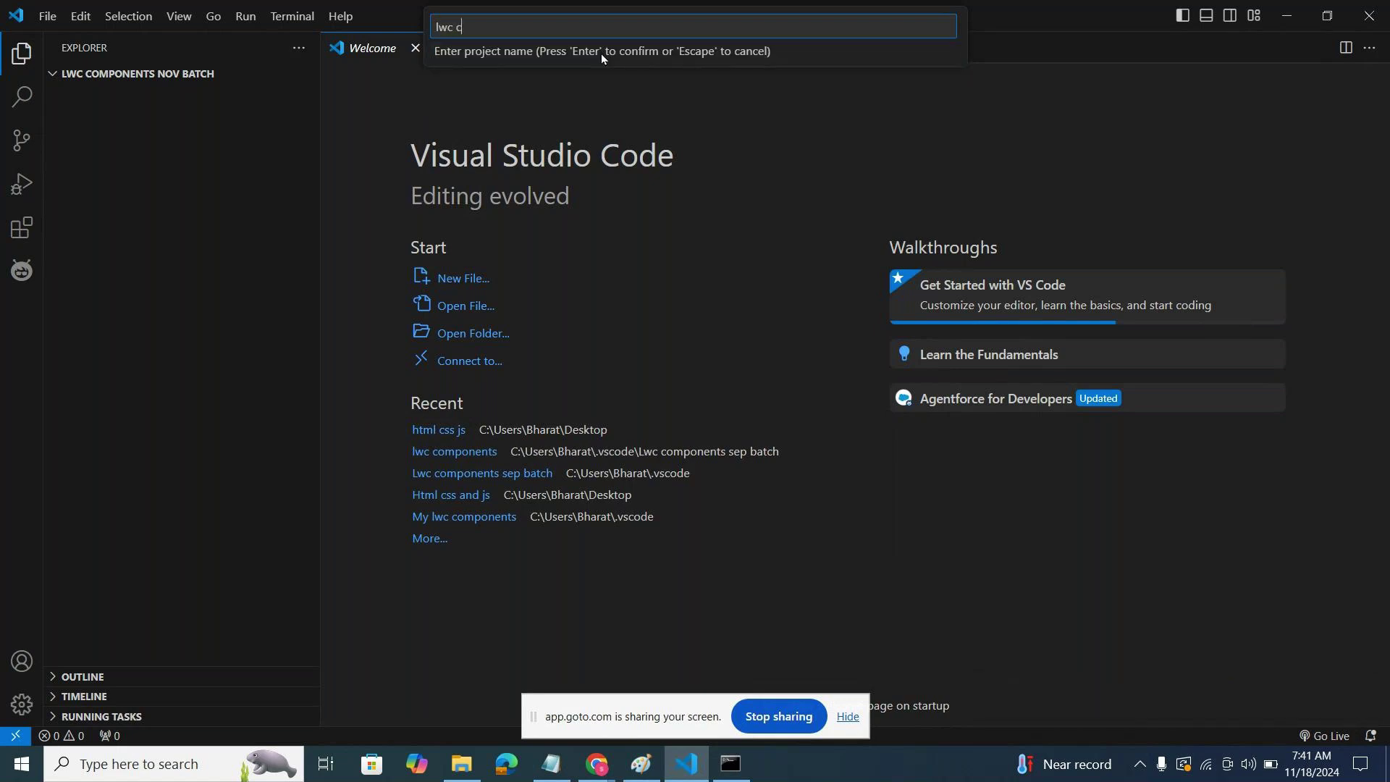
pyautogui.write('omponents')
pyautogui.press('Return')
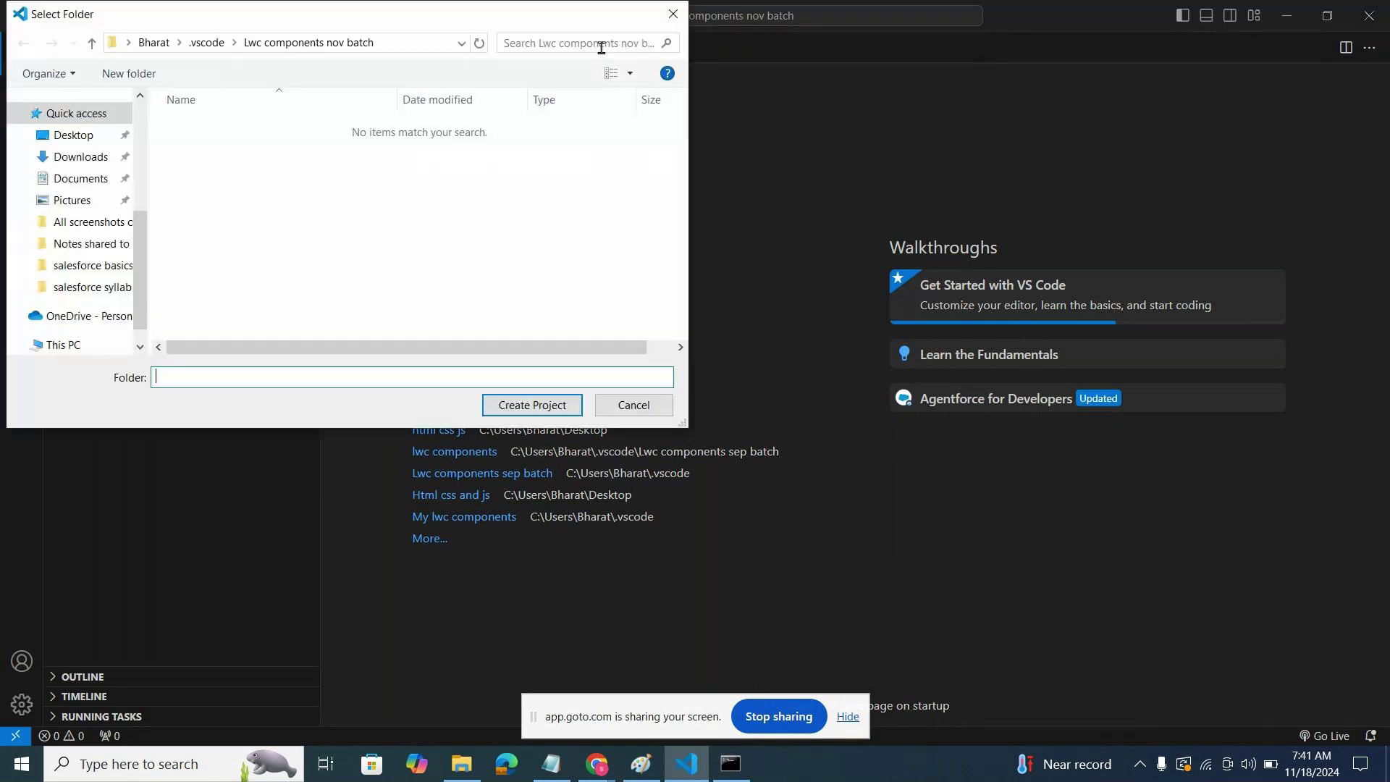
pyautogui.click(520, 410)
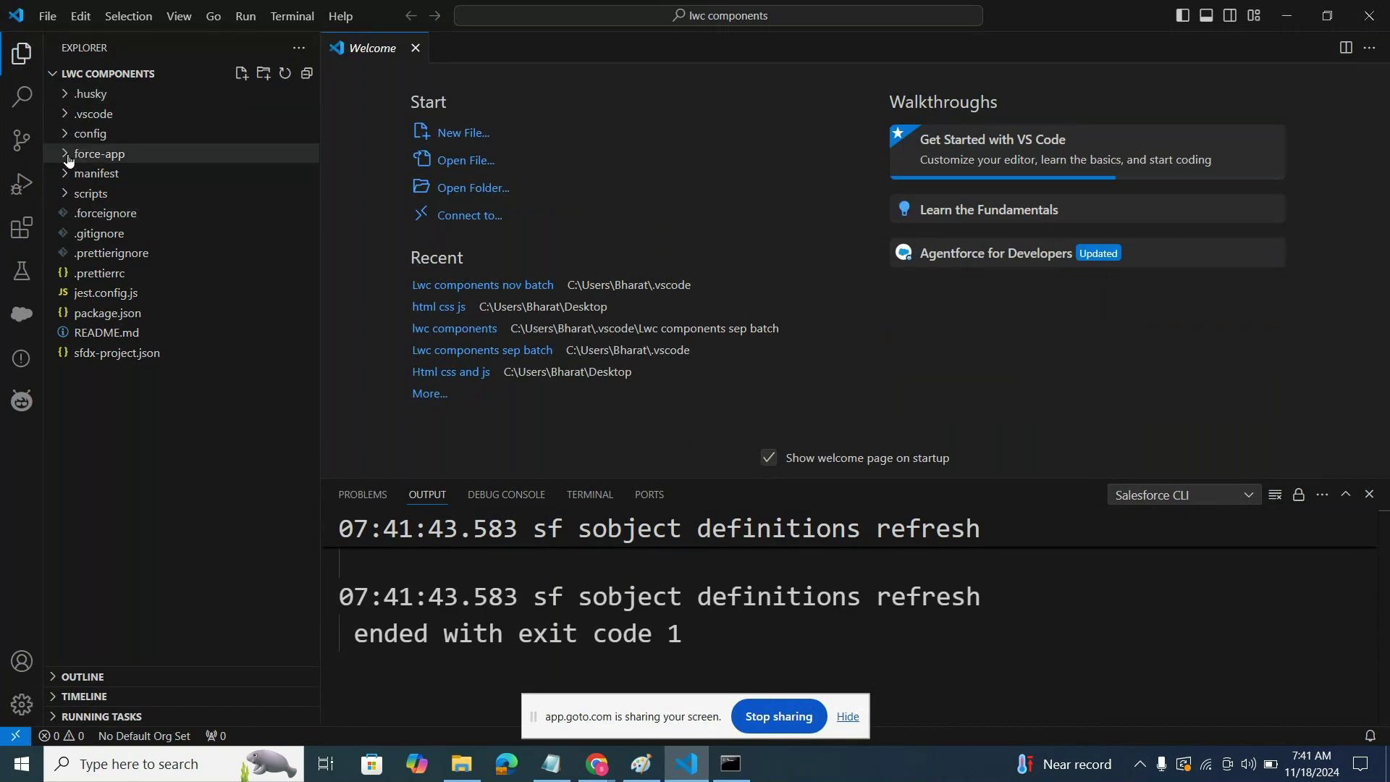
# Inspect the force-app folder of the new project and request the selection of a default org.
pyautogui.click(69, 155)
pyautogui.click(68, 155)
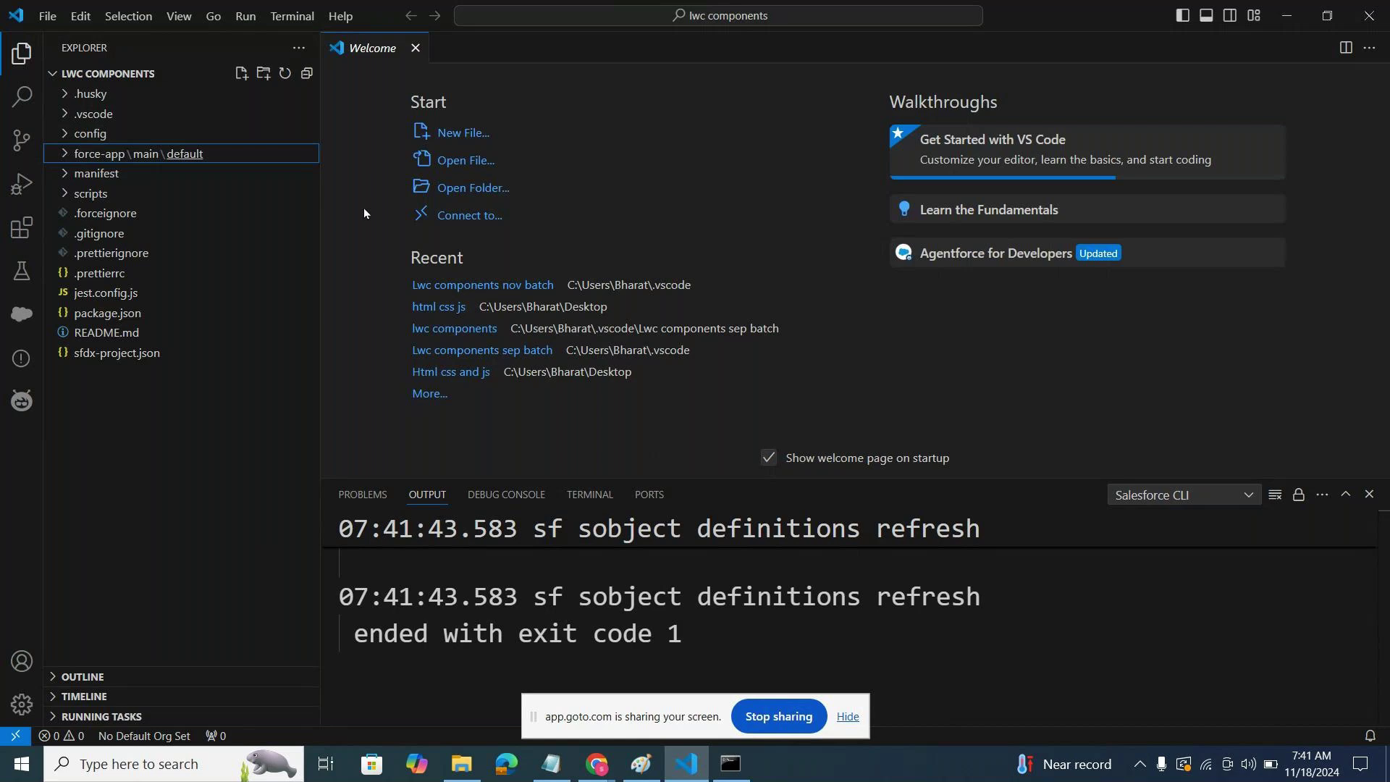
pyautogui.click(155, 737)
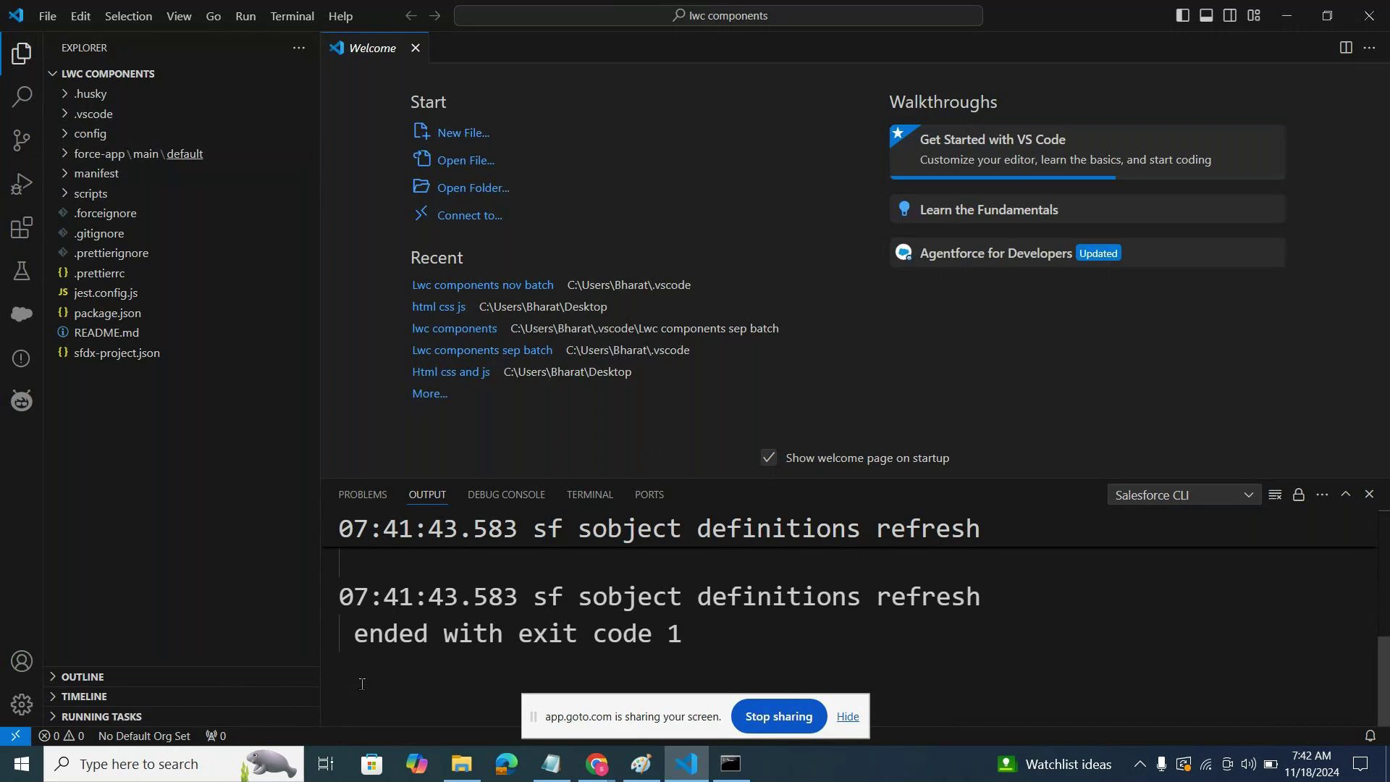
pyautogui.click(18, 703)
pyautogui.click(14, 701)
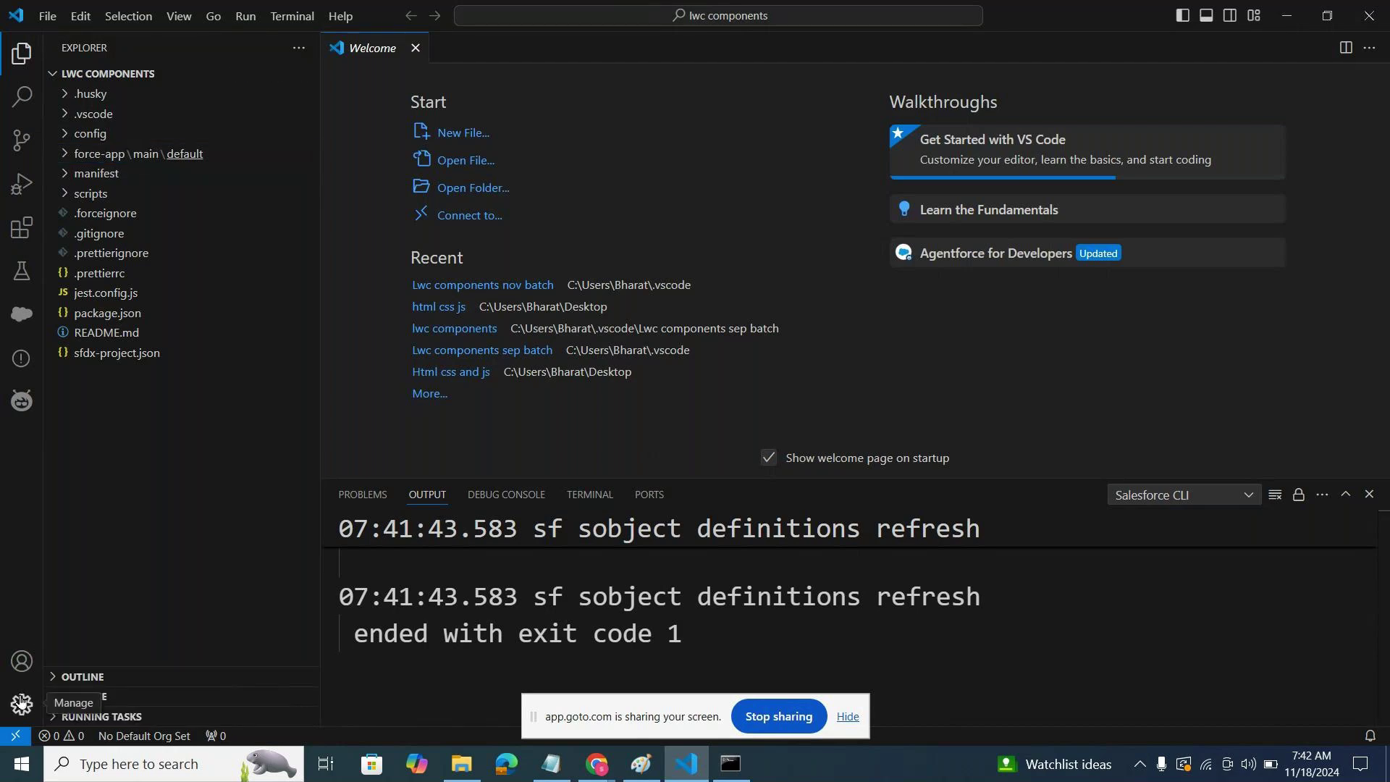
pyautogui.click(134, 737)
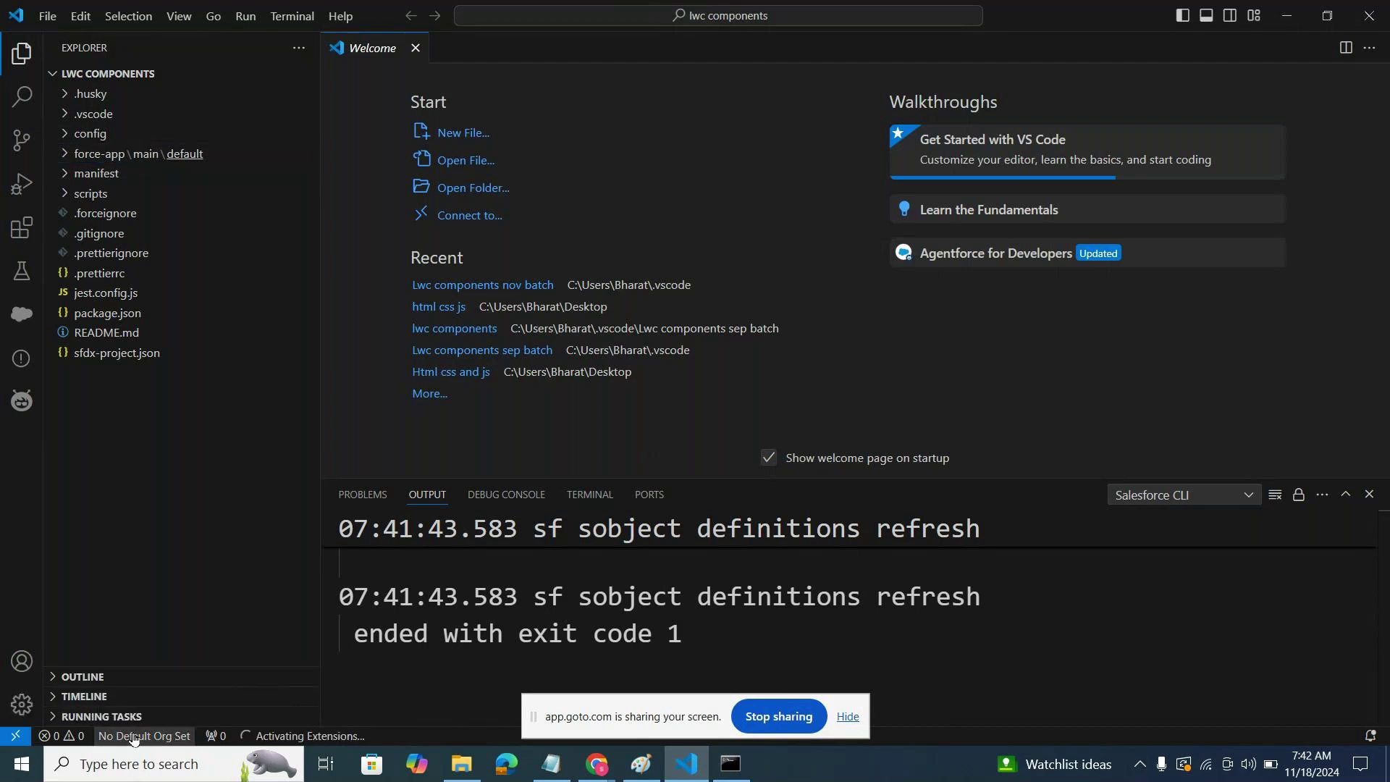
pyautogui.moveTo(599, 778)
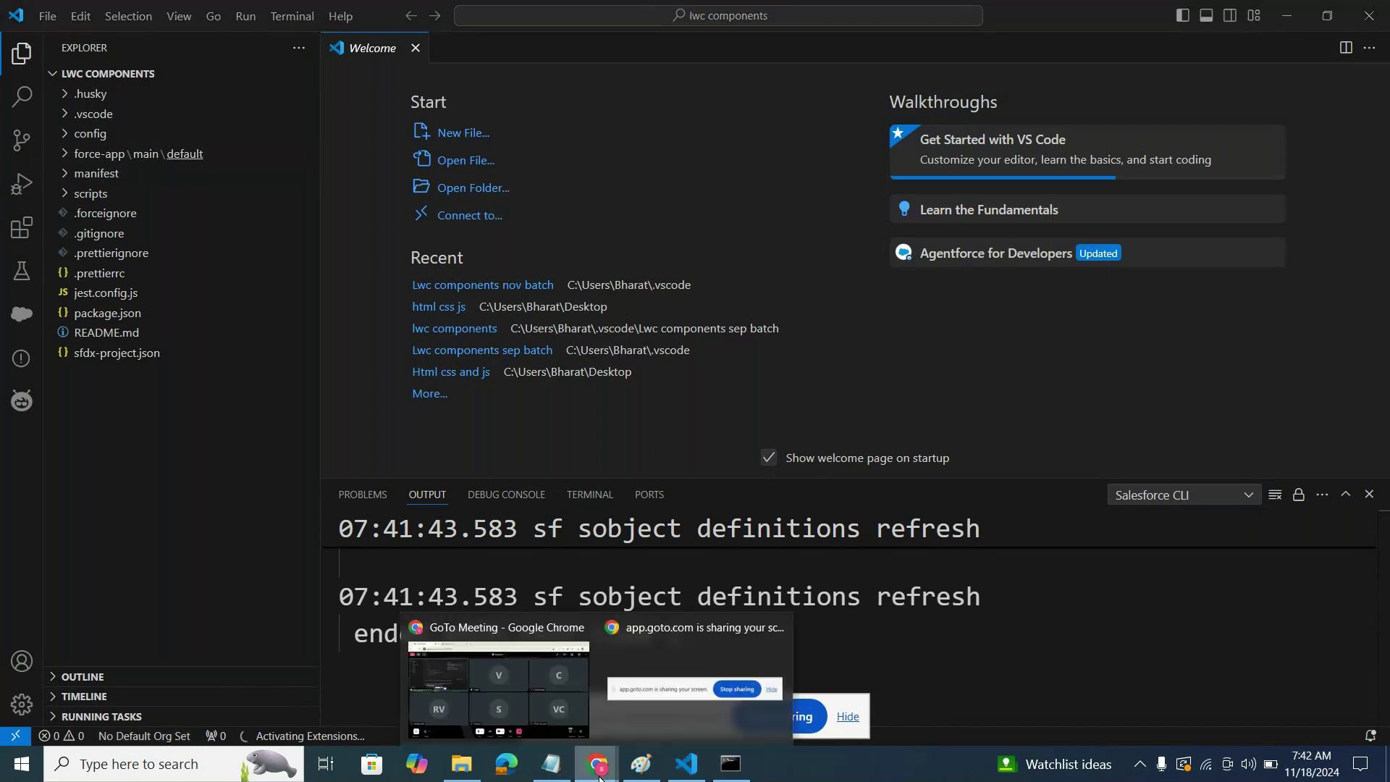
pyautogui.click(550, 700)
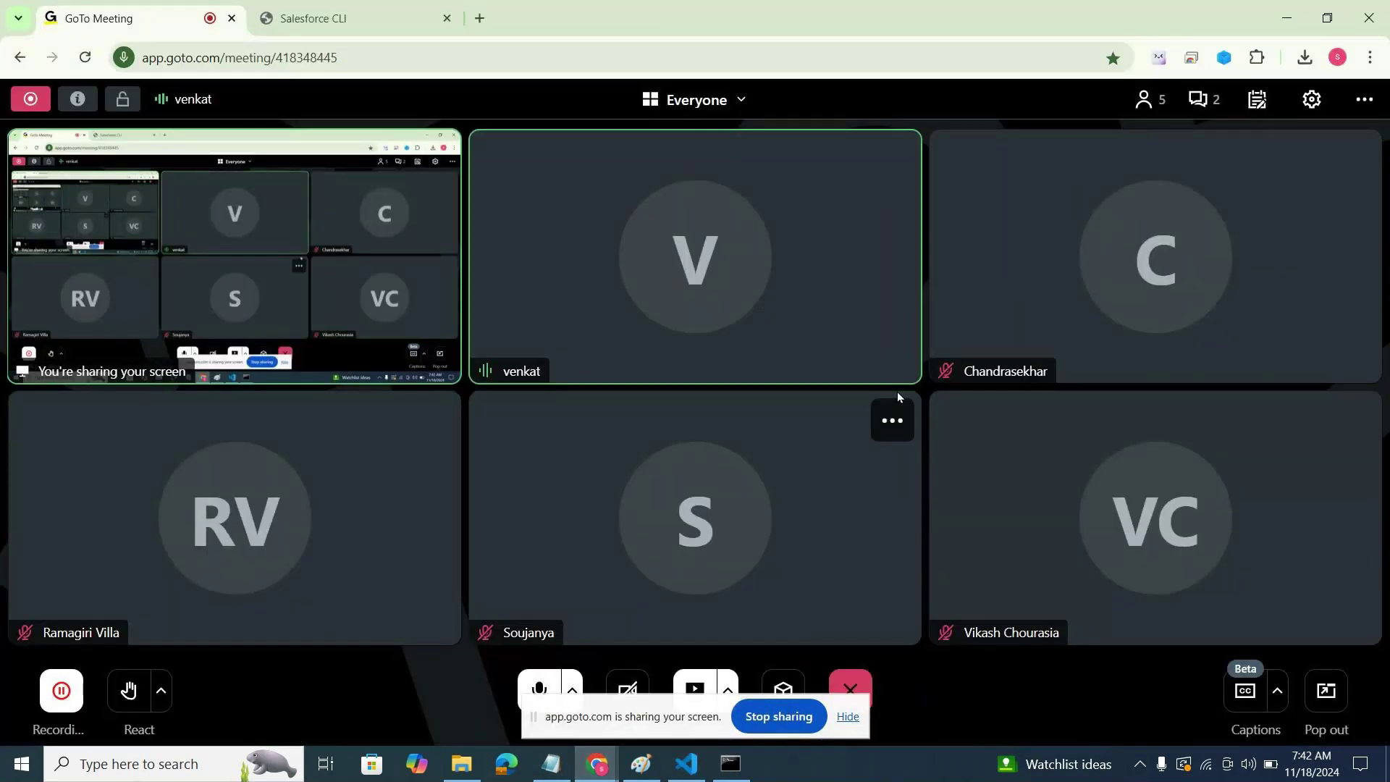
pyautogui.click(686, 764)
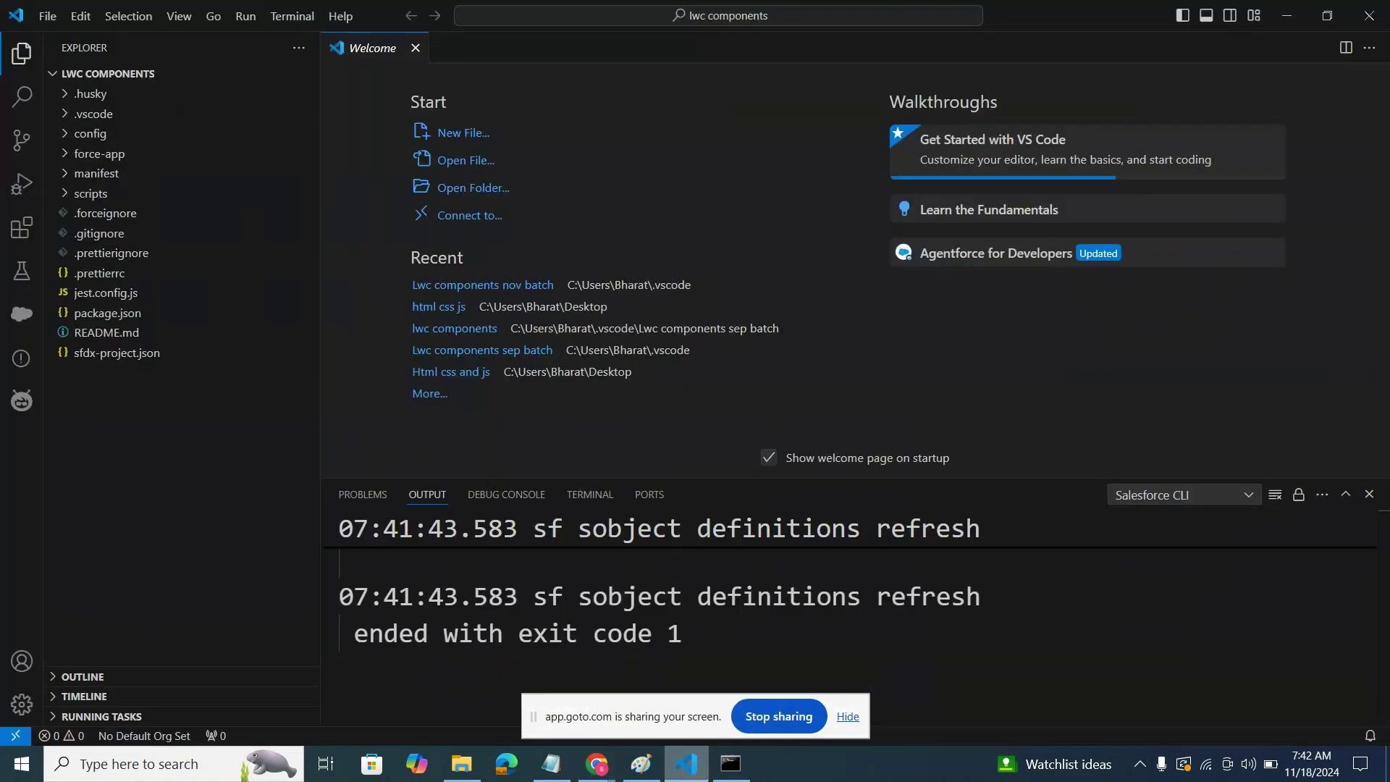
pyautogui.click(686, 764)
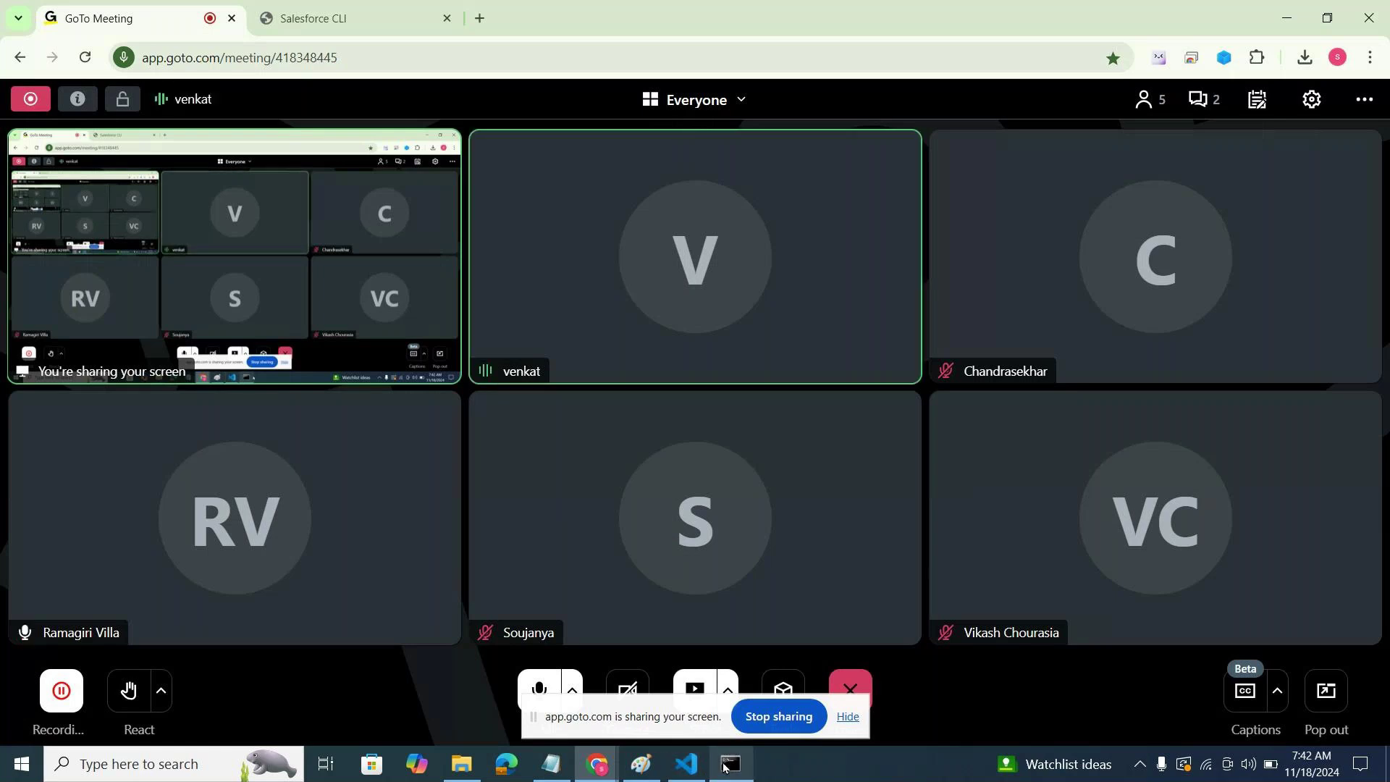
pyautogui.moveTo(709, 769)
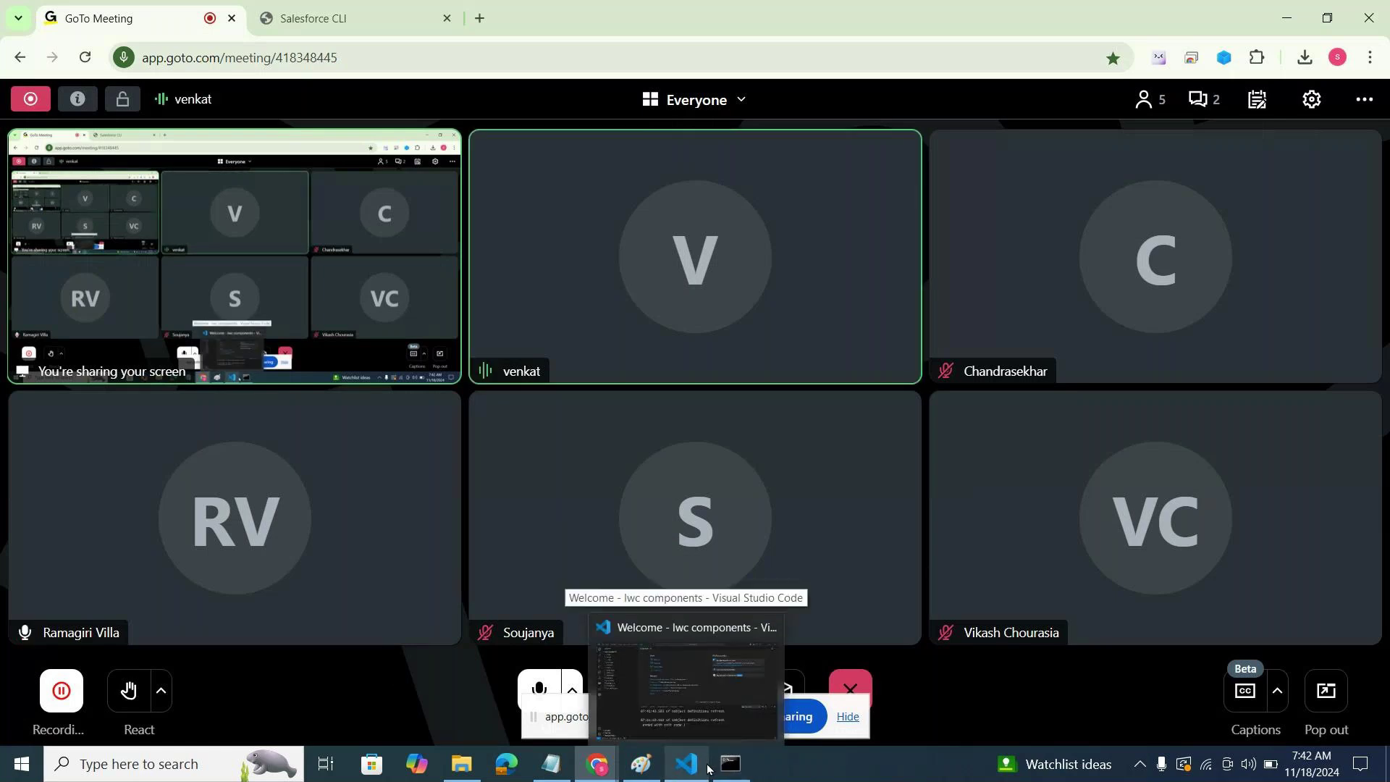
pyautogui.click(687, 762)
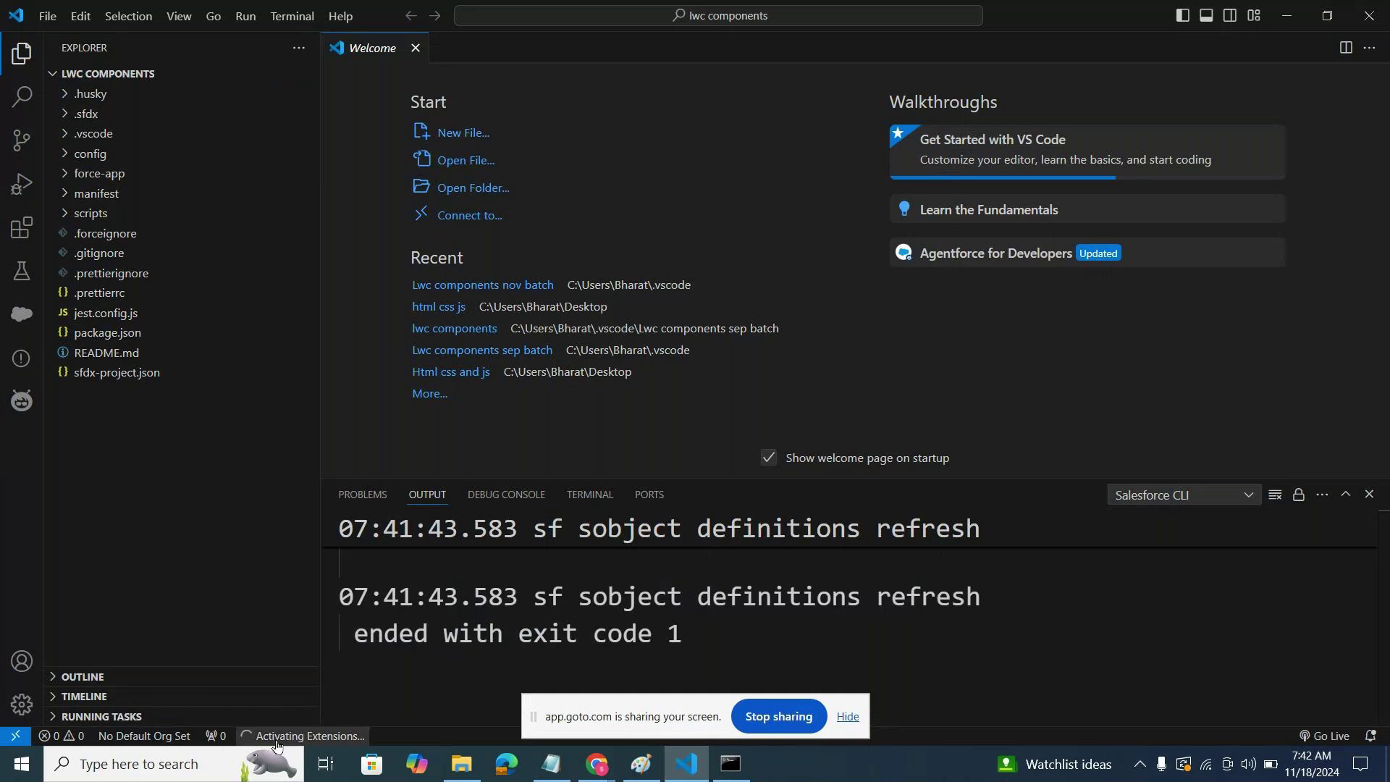
# Authorize an org with the Project Default login URL and enter the org alias.
pyautogui.click(475, 58)
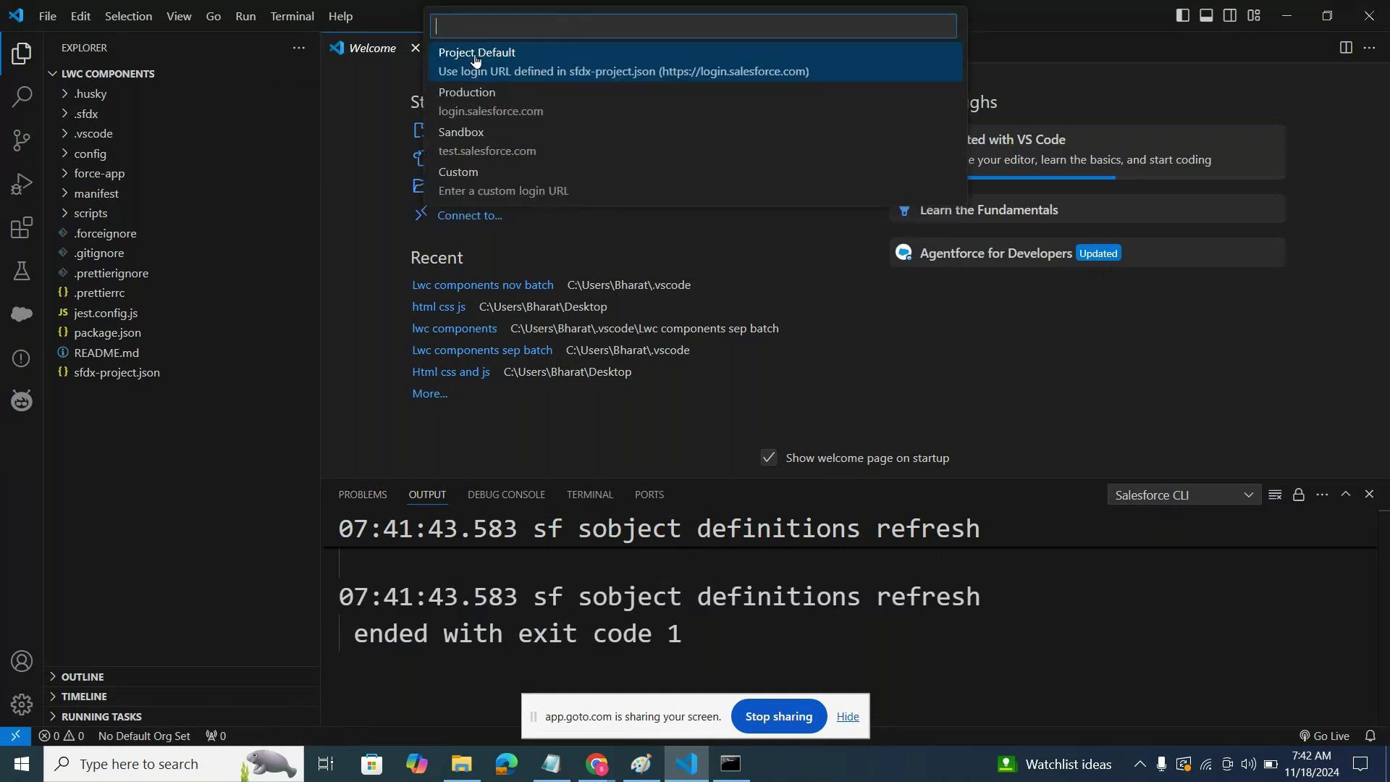
pyautogui.click(475, 58)
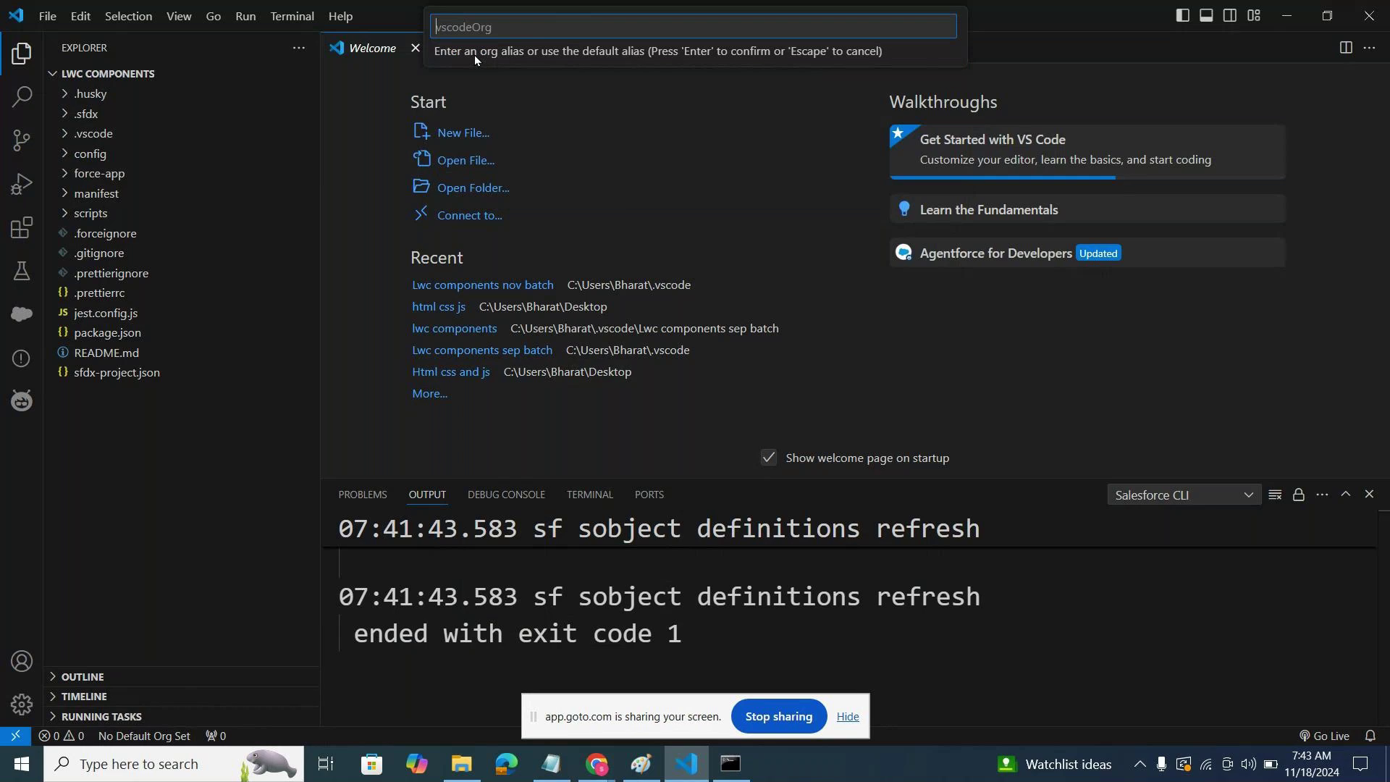
pyautogui.write('venkat')
pyautogui.press('Return')
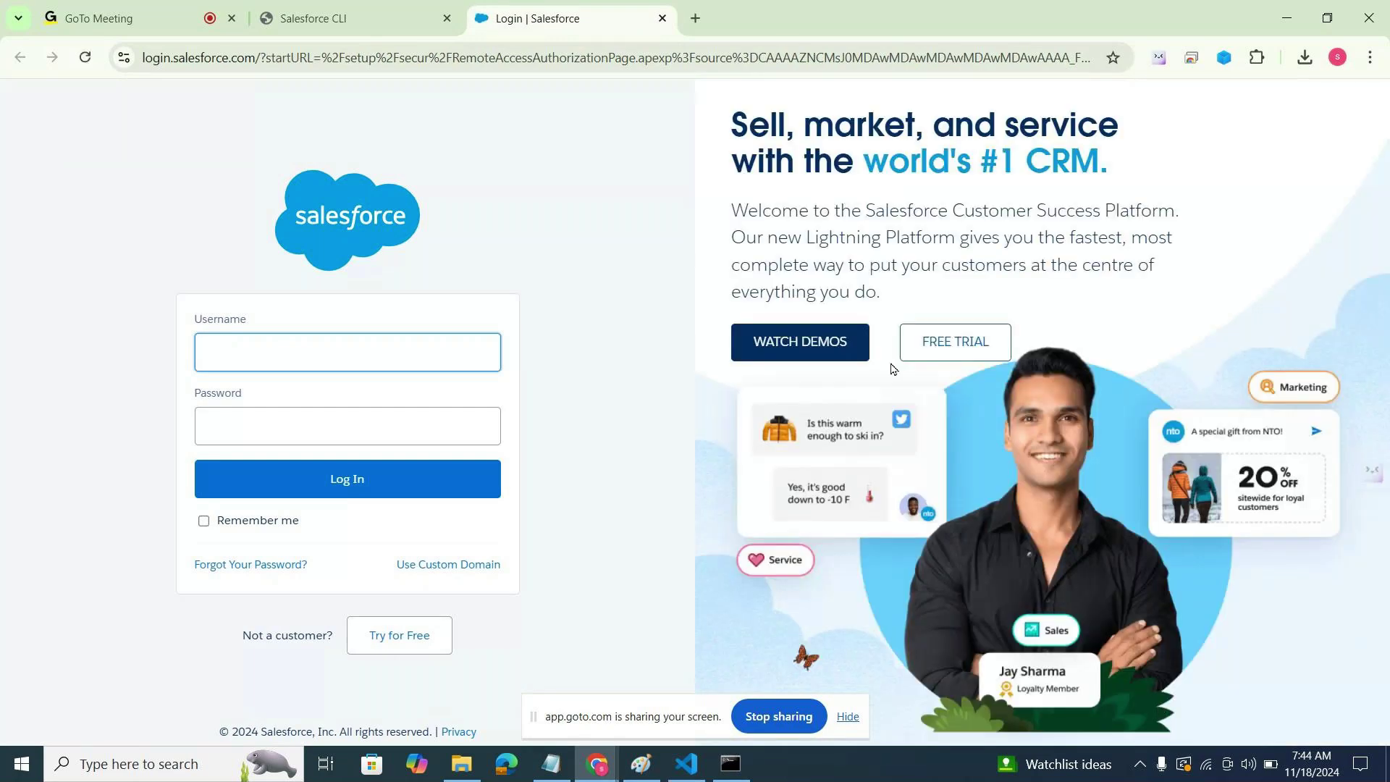
# Log in to Salesforce in the browser with the saved username and the account password.
pyautogui.click(301, 349)
pyautogui.click(312, 397)
pyautogui.click(309, 421)
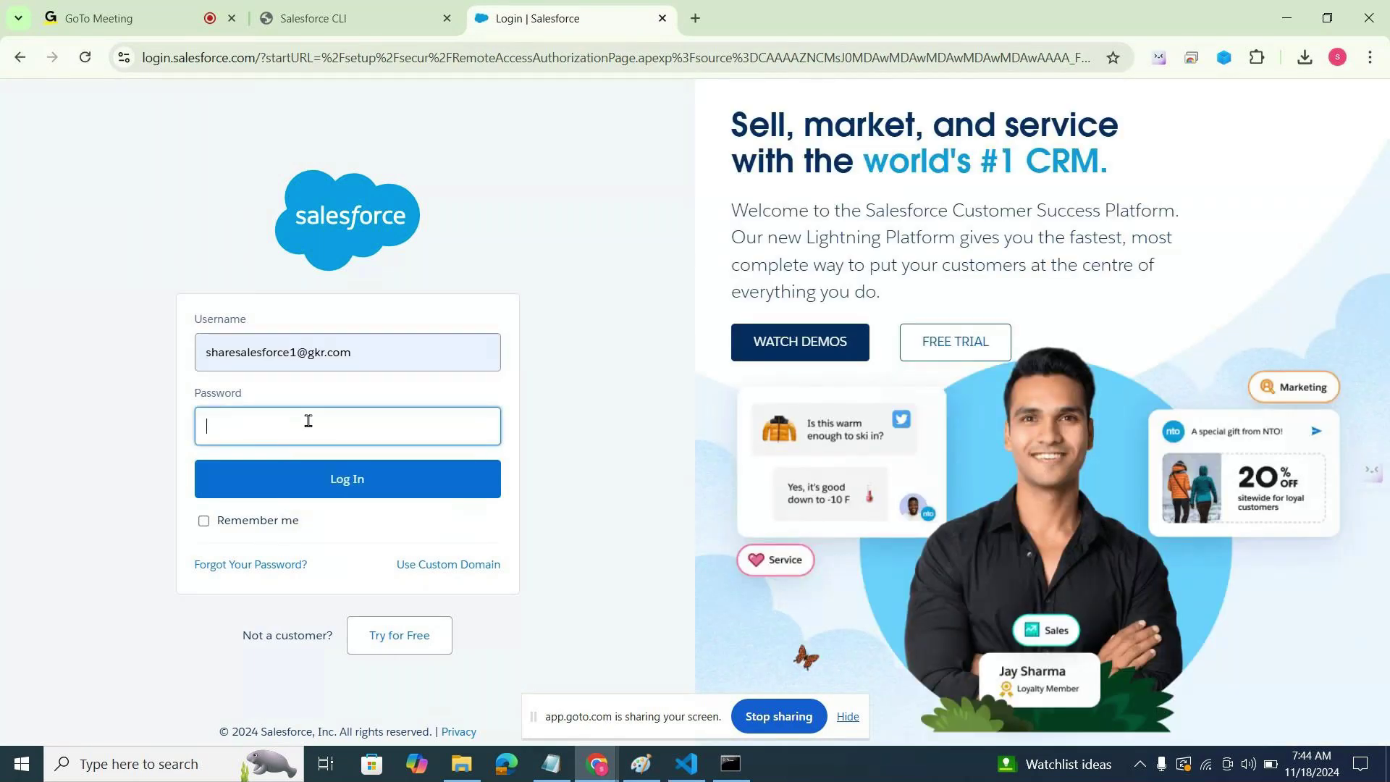
pyautogui.press('capslock')
pyautogui.write('•')
pyautogui.press('capslock')
pyautogui.write('••••••')
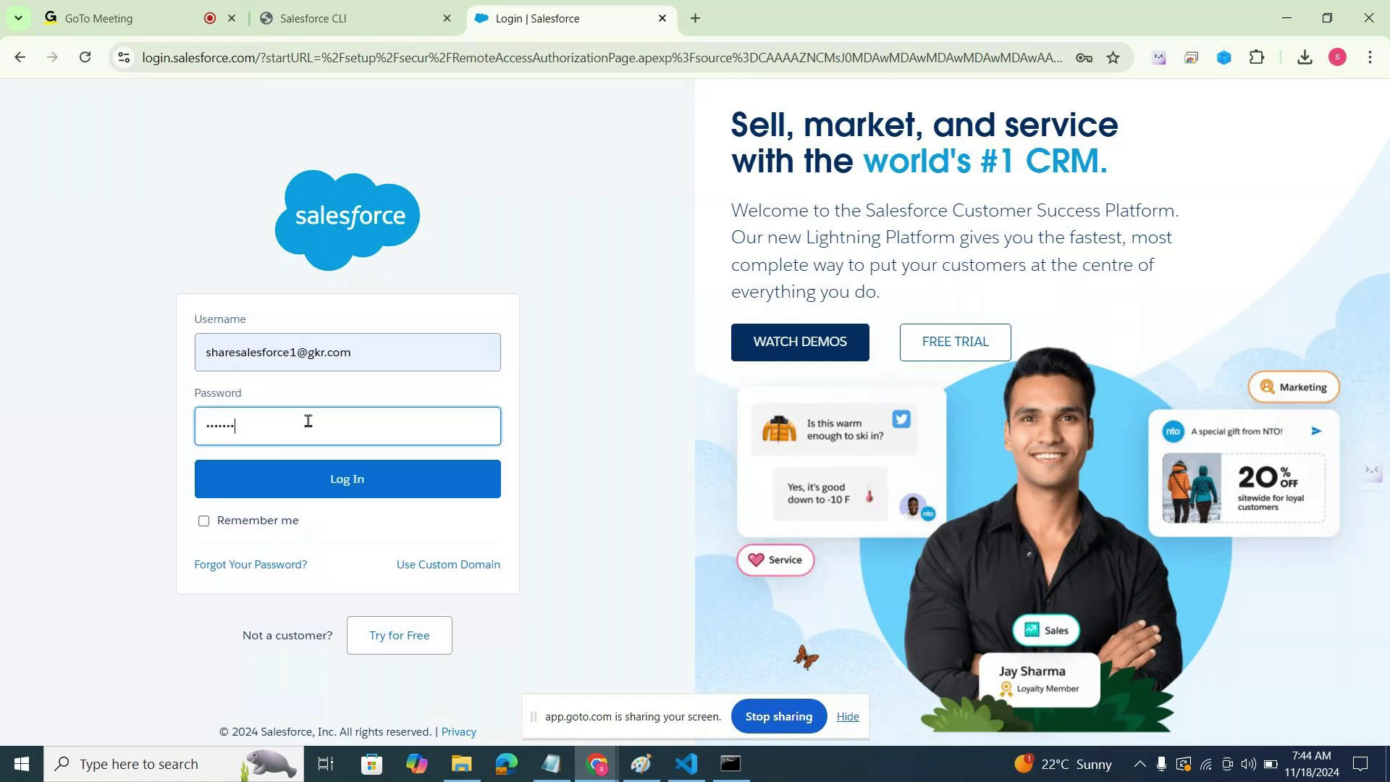
pyautogui.write('••••')
pyautogui.press('Return')
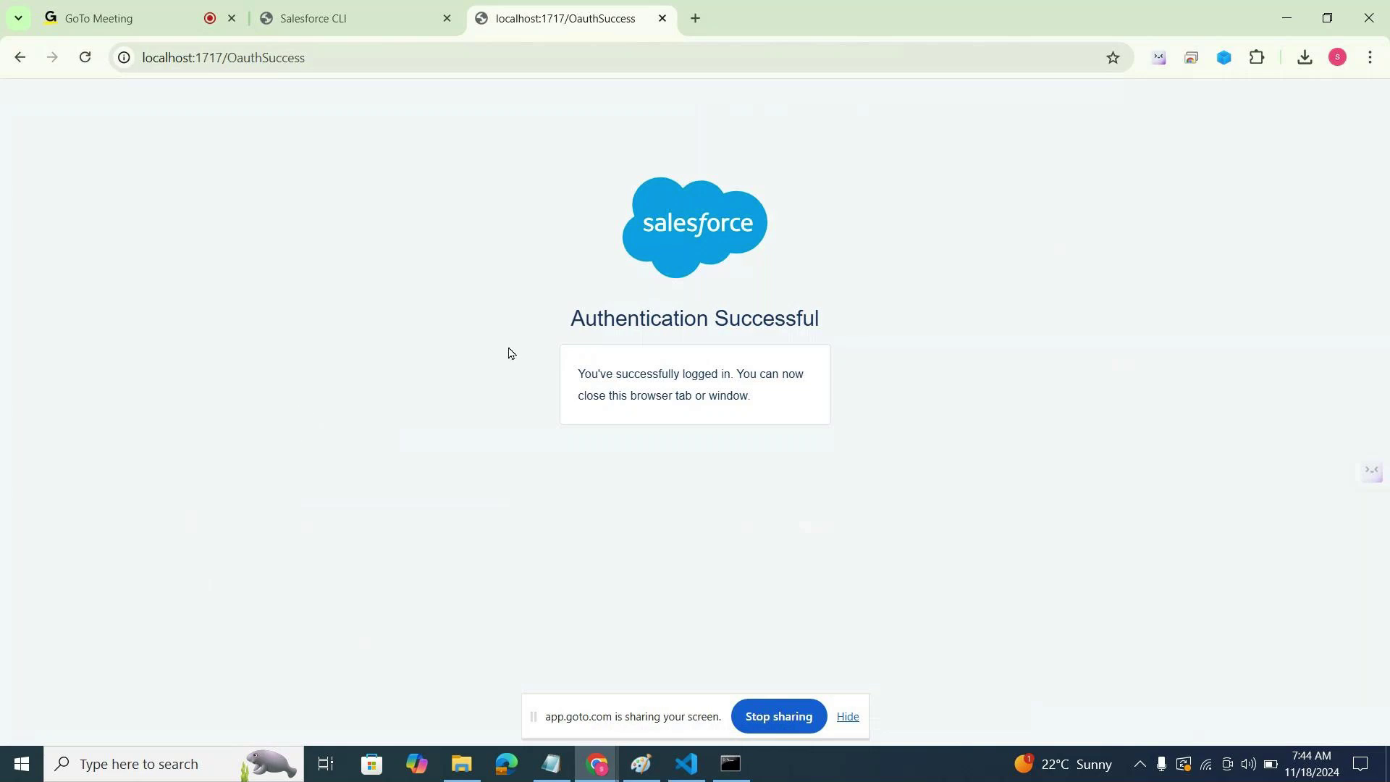
# Read the authentication message, close its browser tab and switch back to Visual Studio Code.
pyautogui.moveTo(579, 374); pyautogui.dragTo(779, 405)
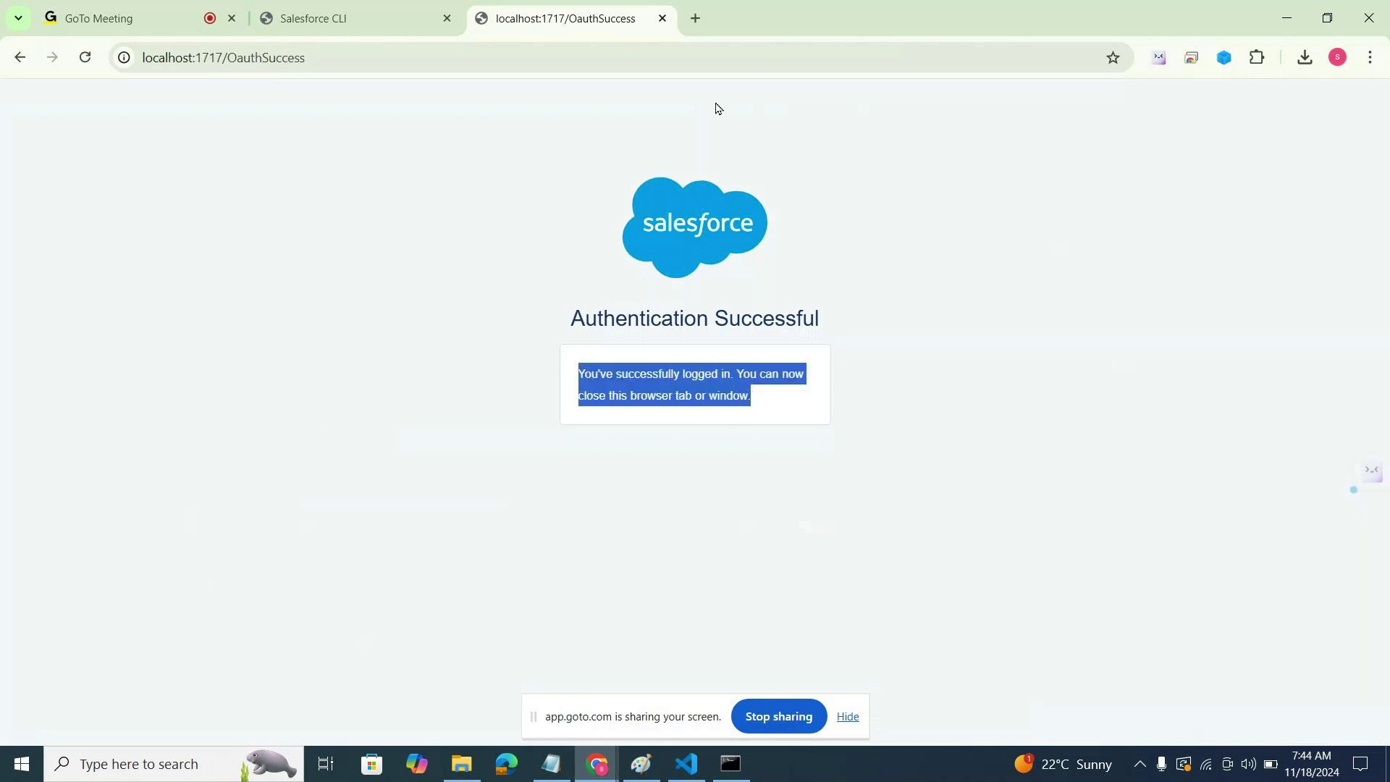
pyautogui.click(663, 18)
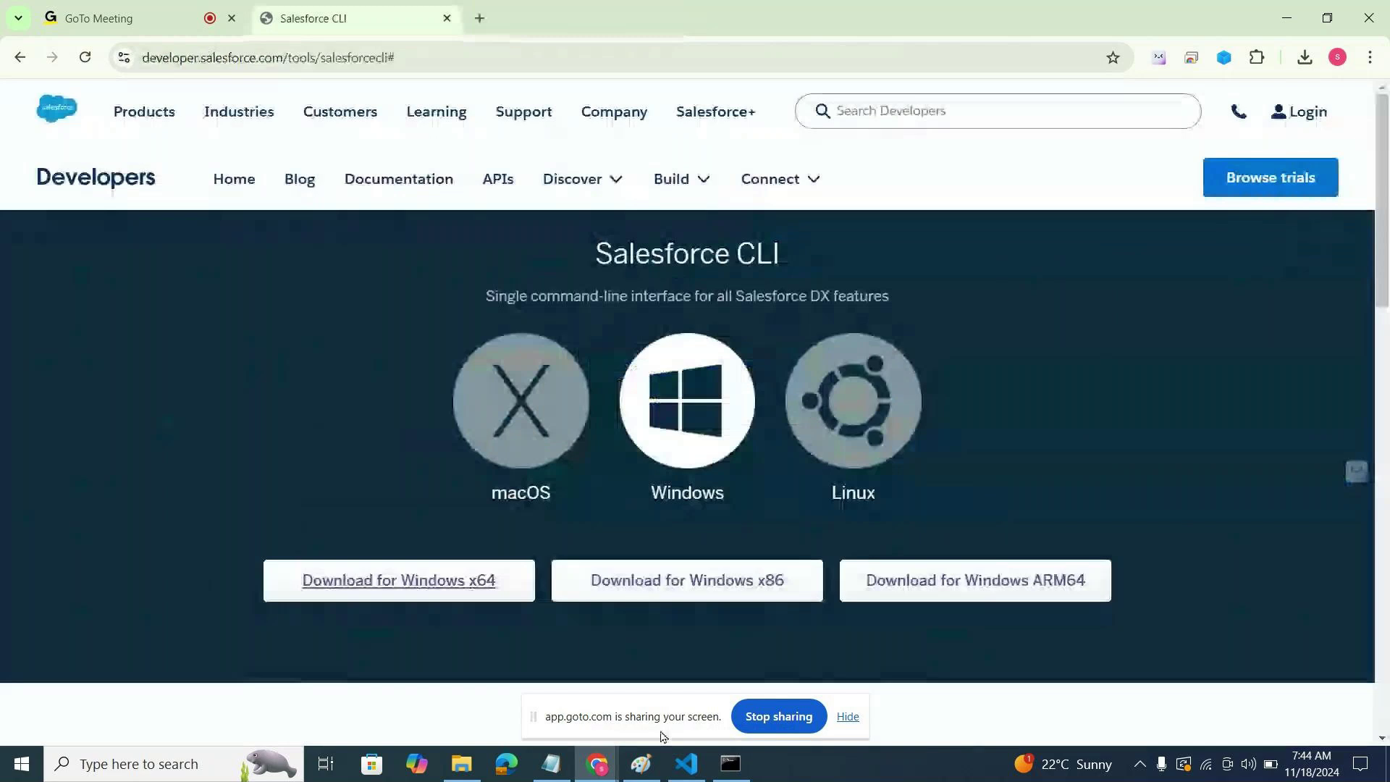
pyautogui.click(686, 768)
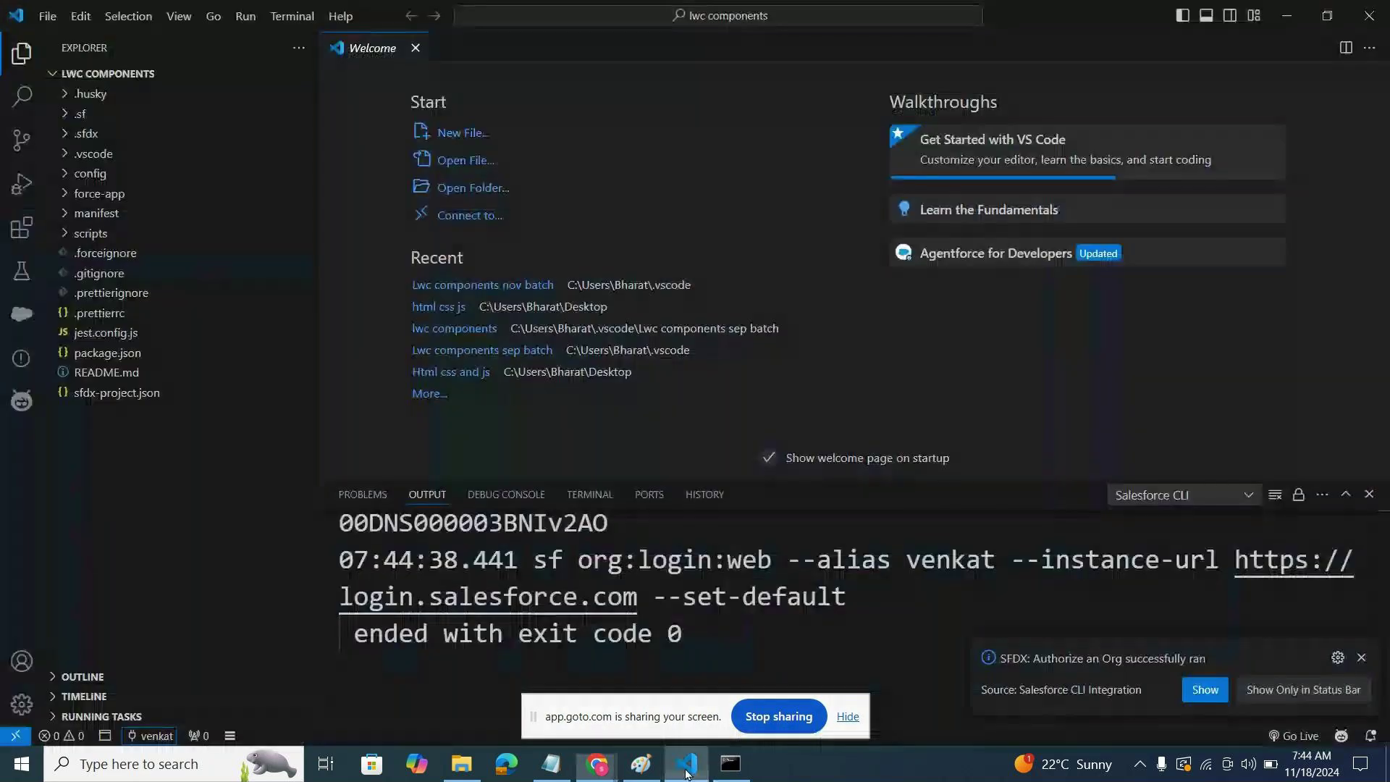
# Dismiss the authorization notification, switch to Chrome and open the Salesforce login page through a "salesforce login" search in a new tab.
pyautogui.click(1362, 658)
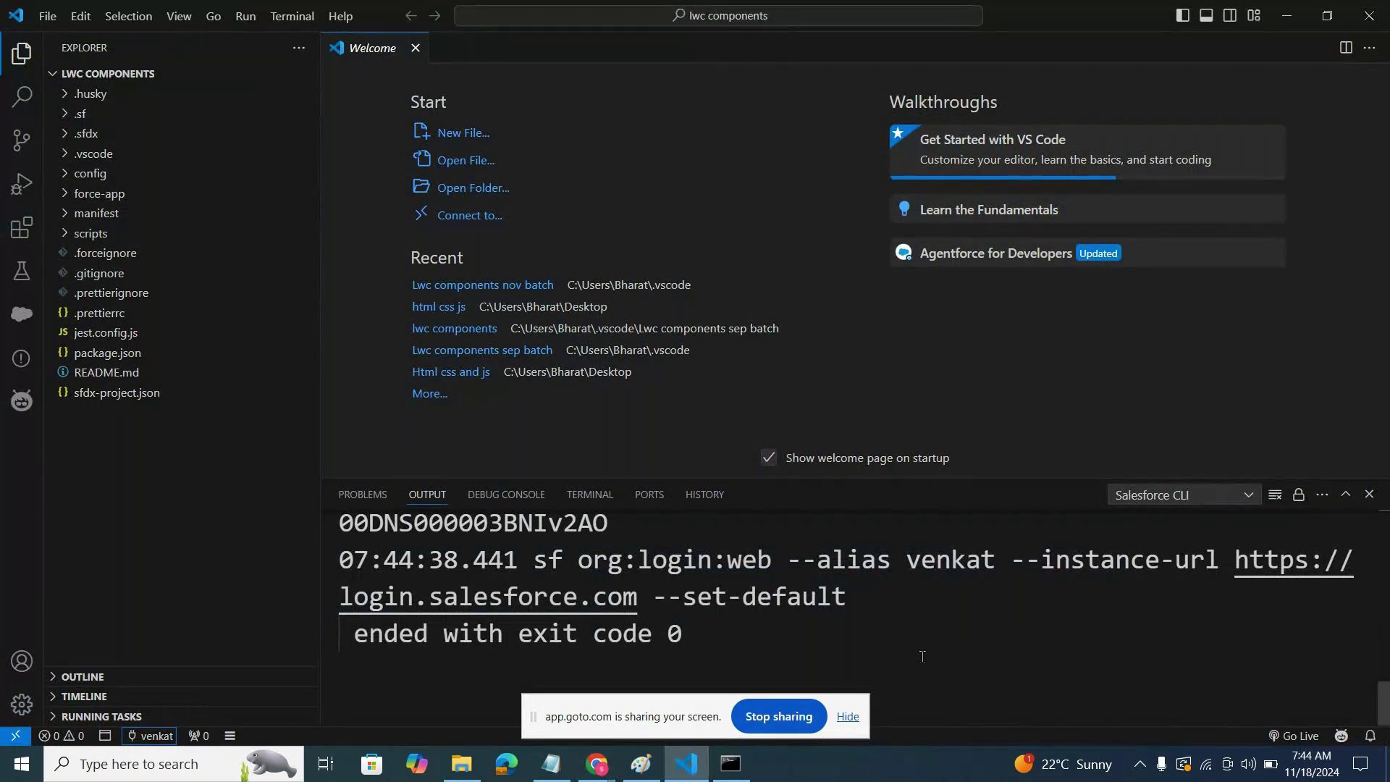
pyautogui.moveTo(598, 766)
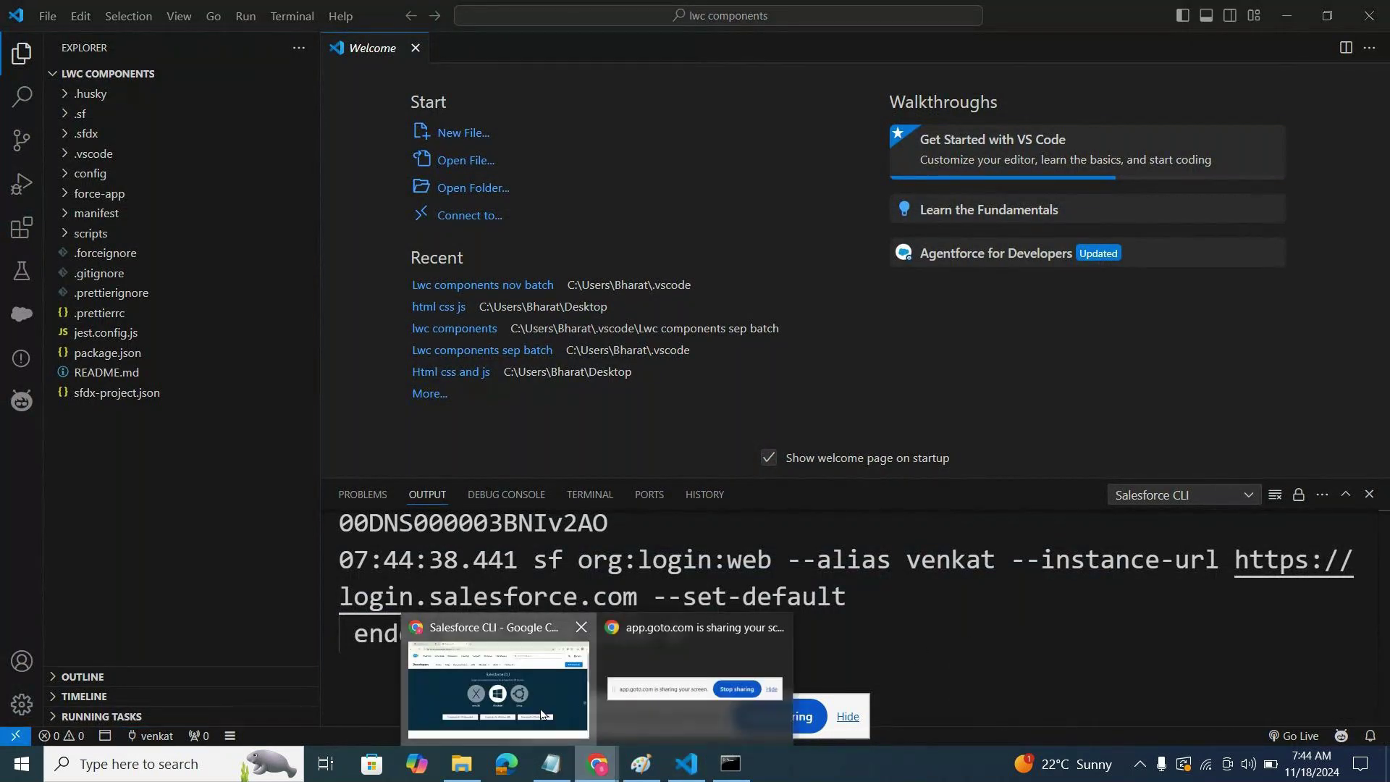
pyautogui.click(498, 688)
pyautogui.click(481, 16)
pyautogui.write('sa')
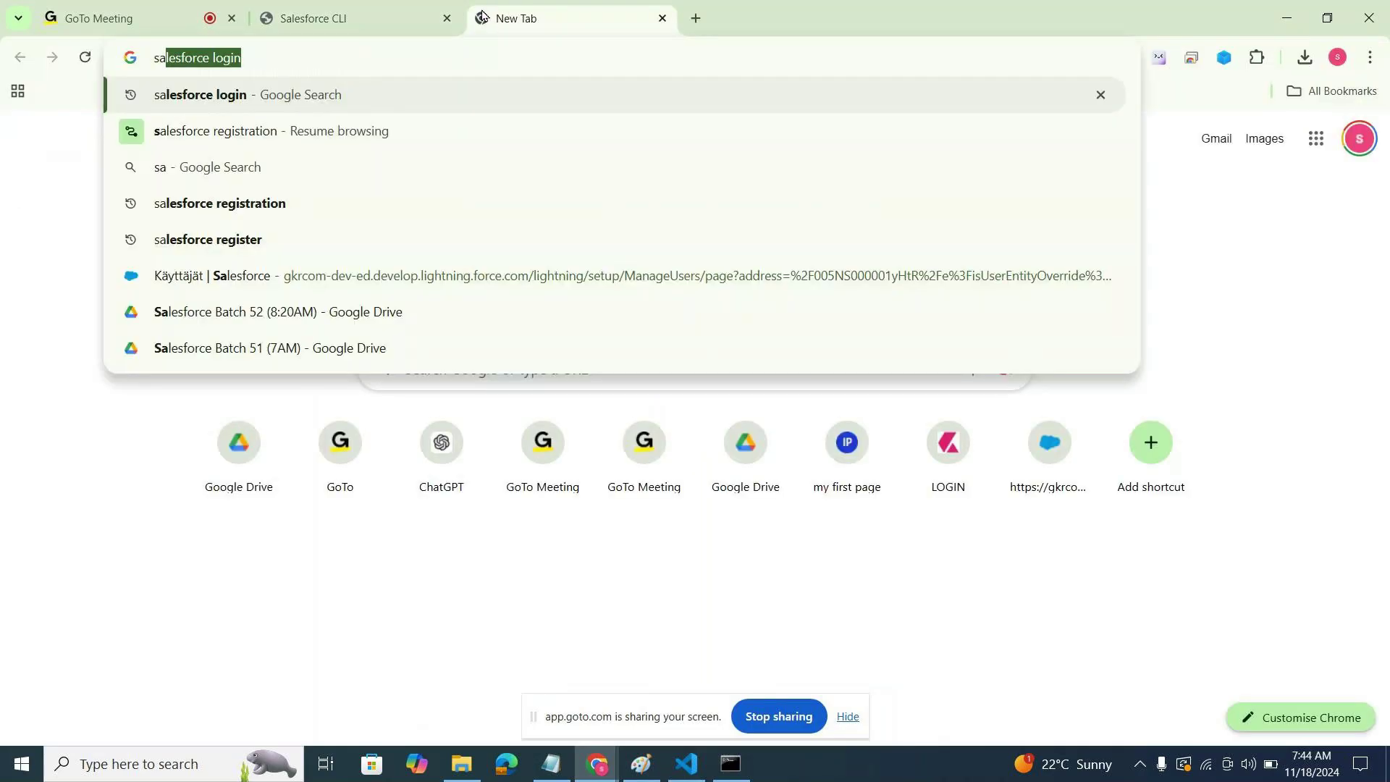
pyautogui.press('Return')
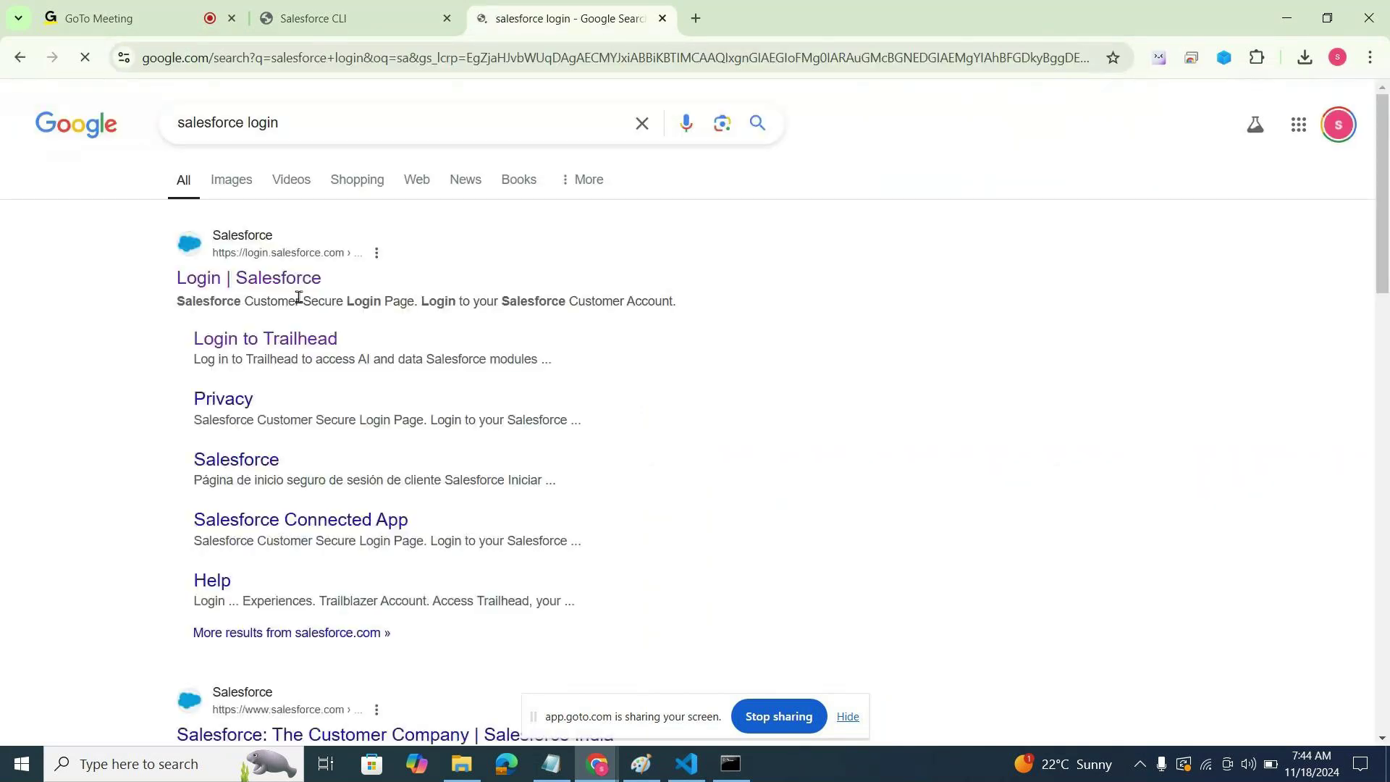
pyautogui.click(300, 289)
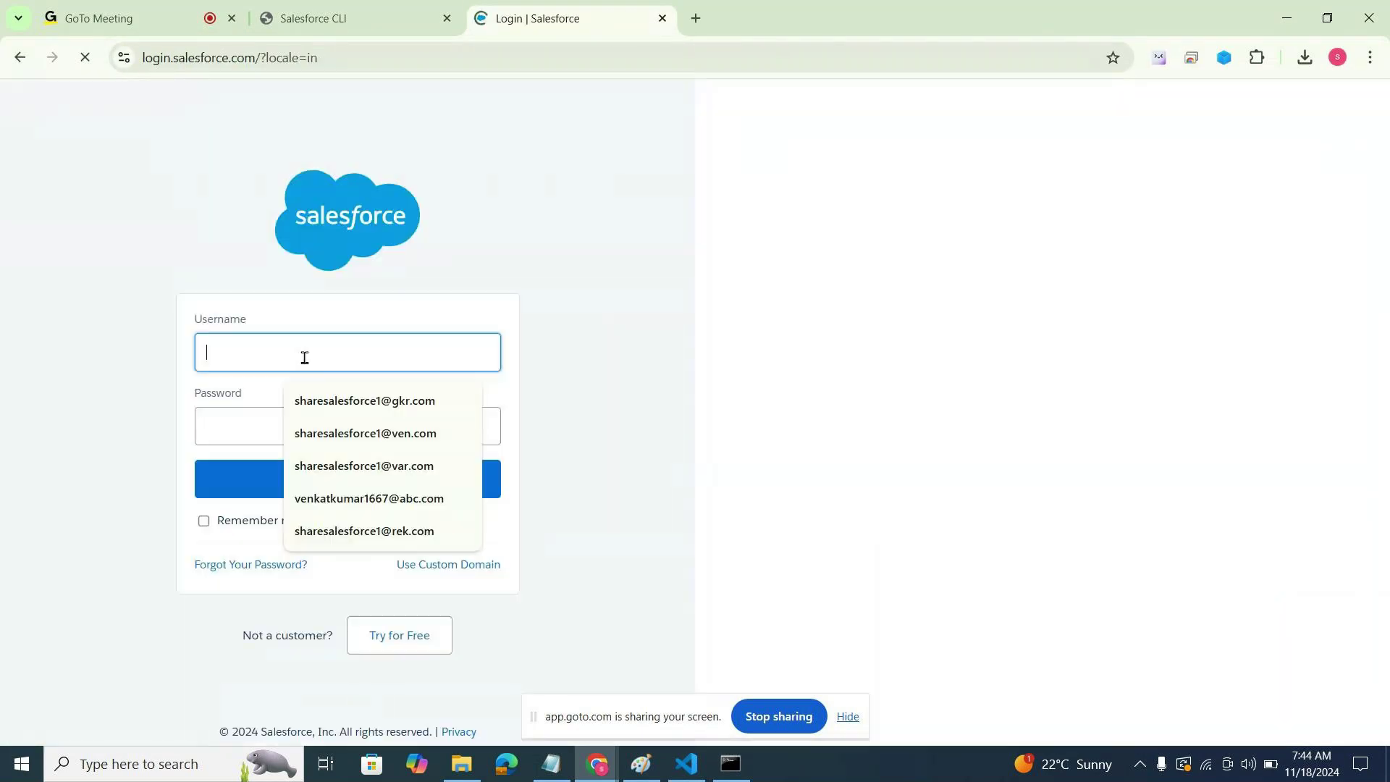
# Log in to Salesforce with the saved username and the account password, and postpone the mobile phone registration.
pyautogui.click(327, 403)
pyautogui.click(306, 423)
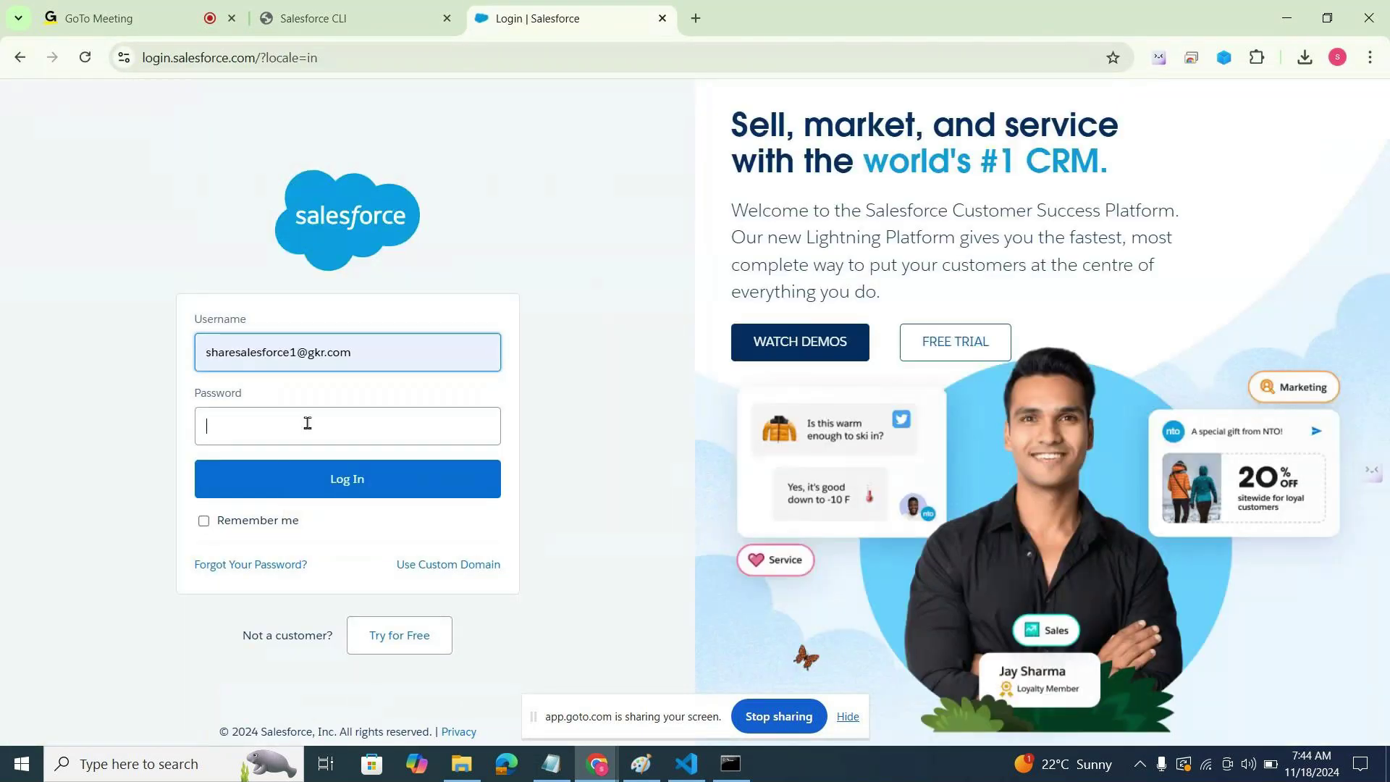
pyautogui.press('capslock')
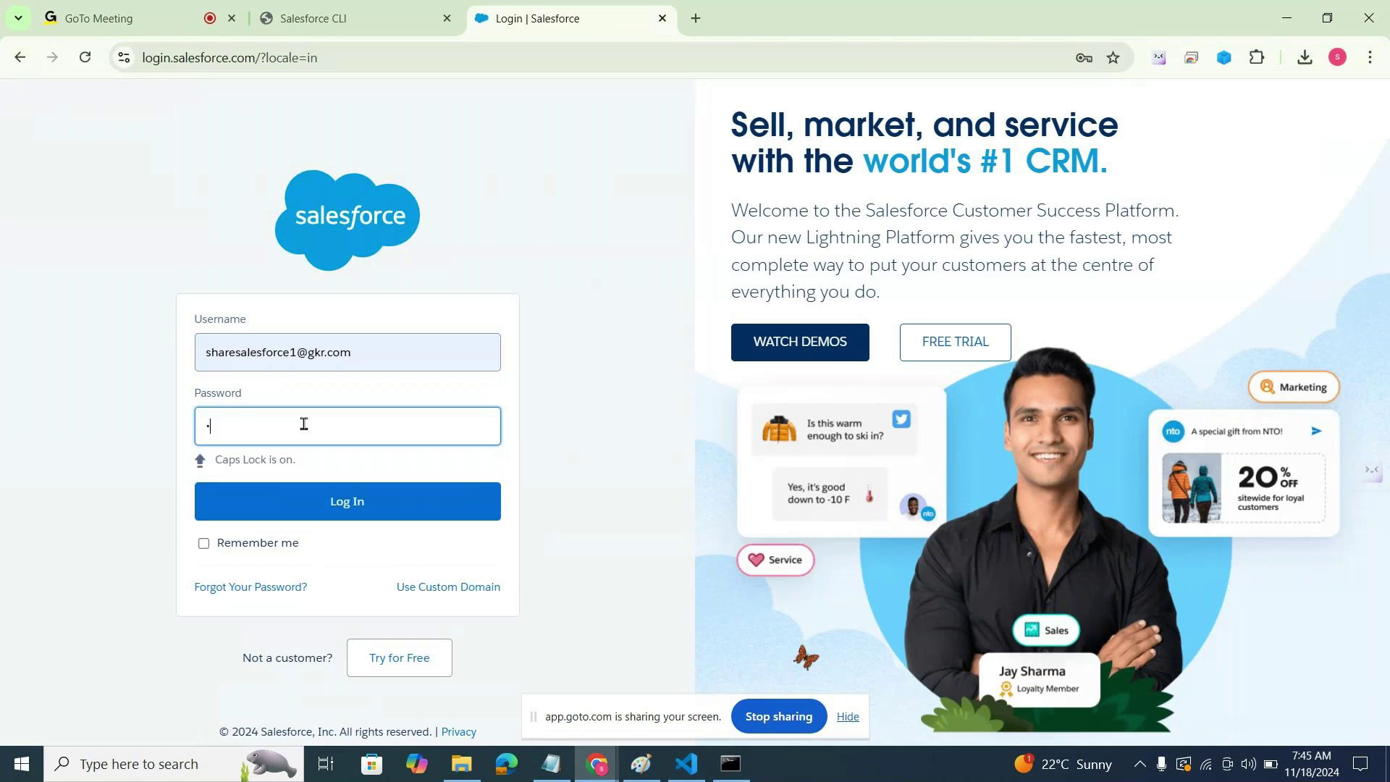
pyautogui.press('capslock')
pyautogui.write('•••••••')
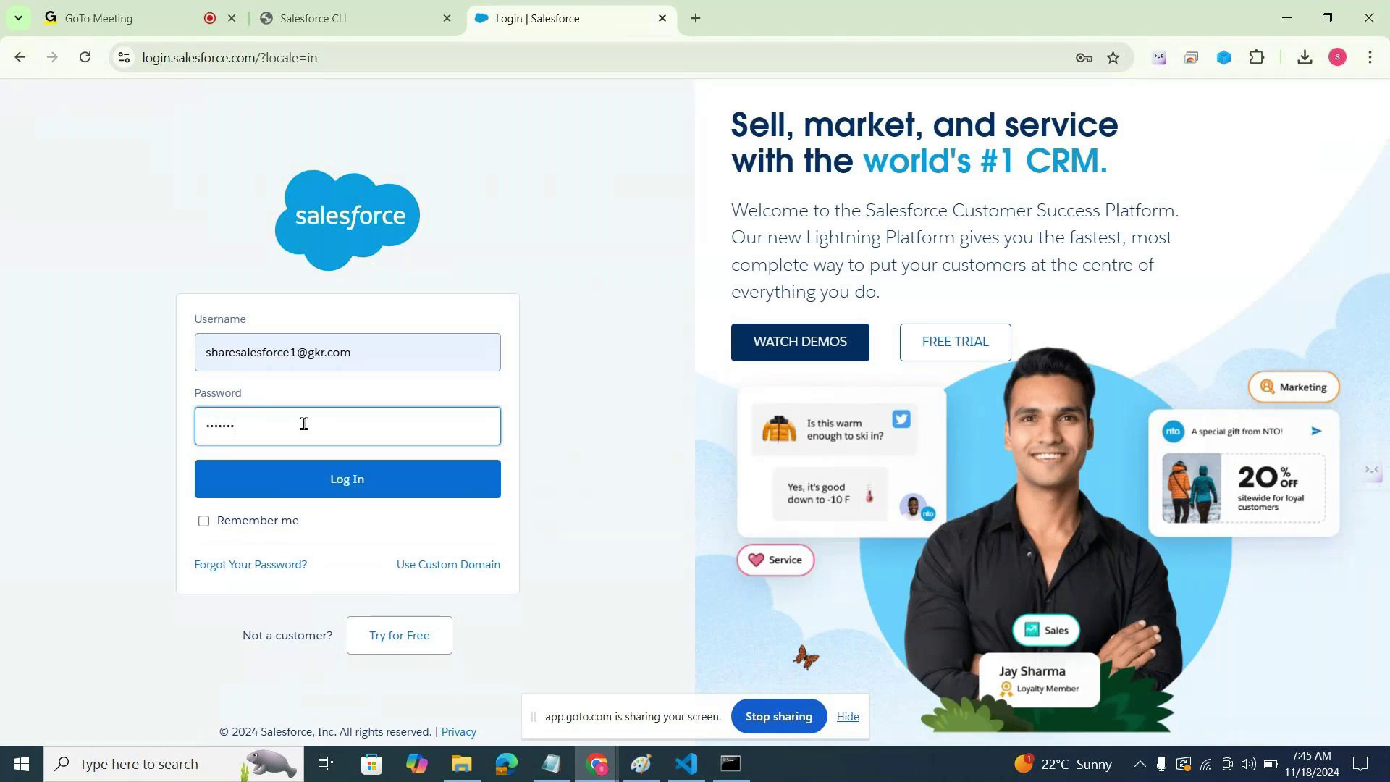
pyautogui.write('••••')
pyautogui.press('Return')
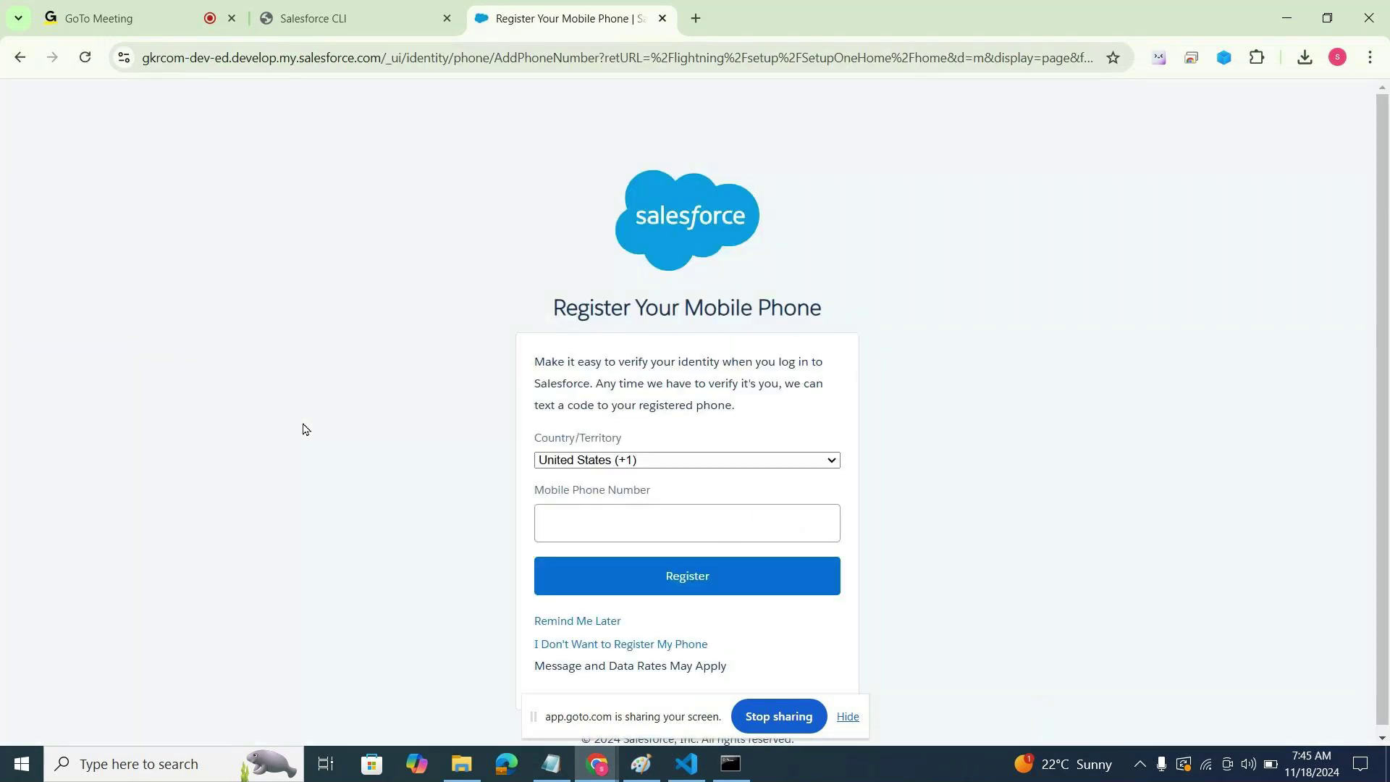
pyautogui.click(583, 625)
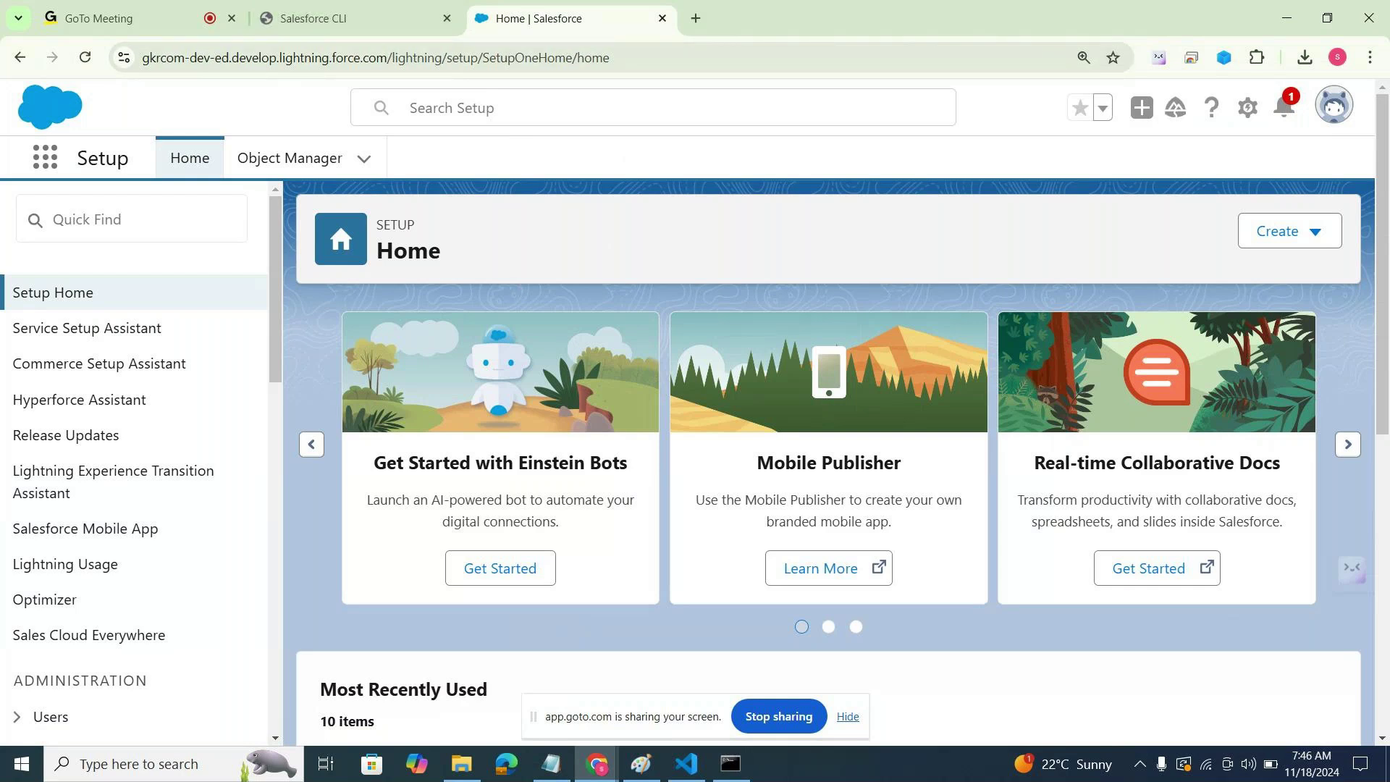
# Review the sfdx command output from its beginning in Command Prompt and close that window.
pyautogui.click(687, 764)
pyautogui.click(600, 764)
pyautogui.click(499, 724)
pyautogui.click(733, 768)
pyautogui.click(733, 766)
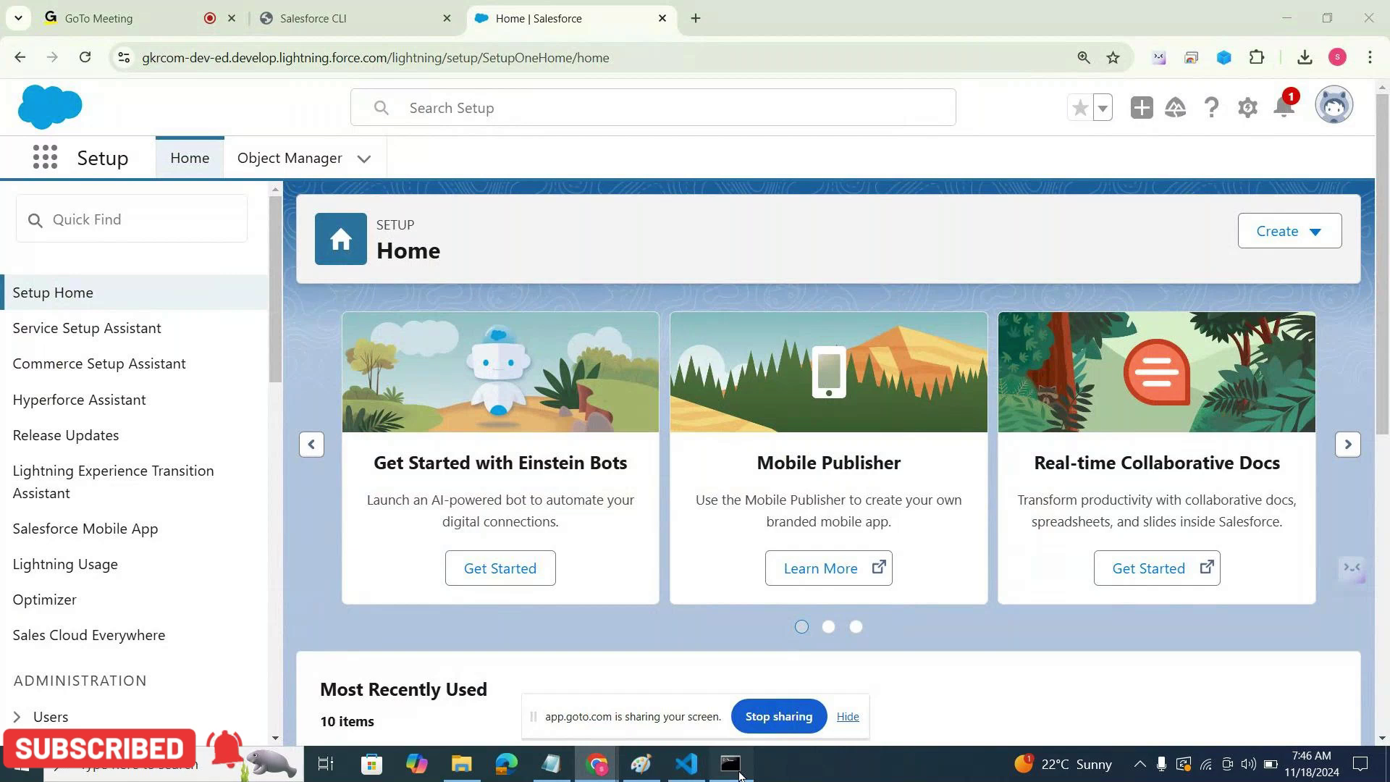
pyautogui.click(733, 766)
pyautogui.scroll(15, 445, 259)
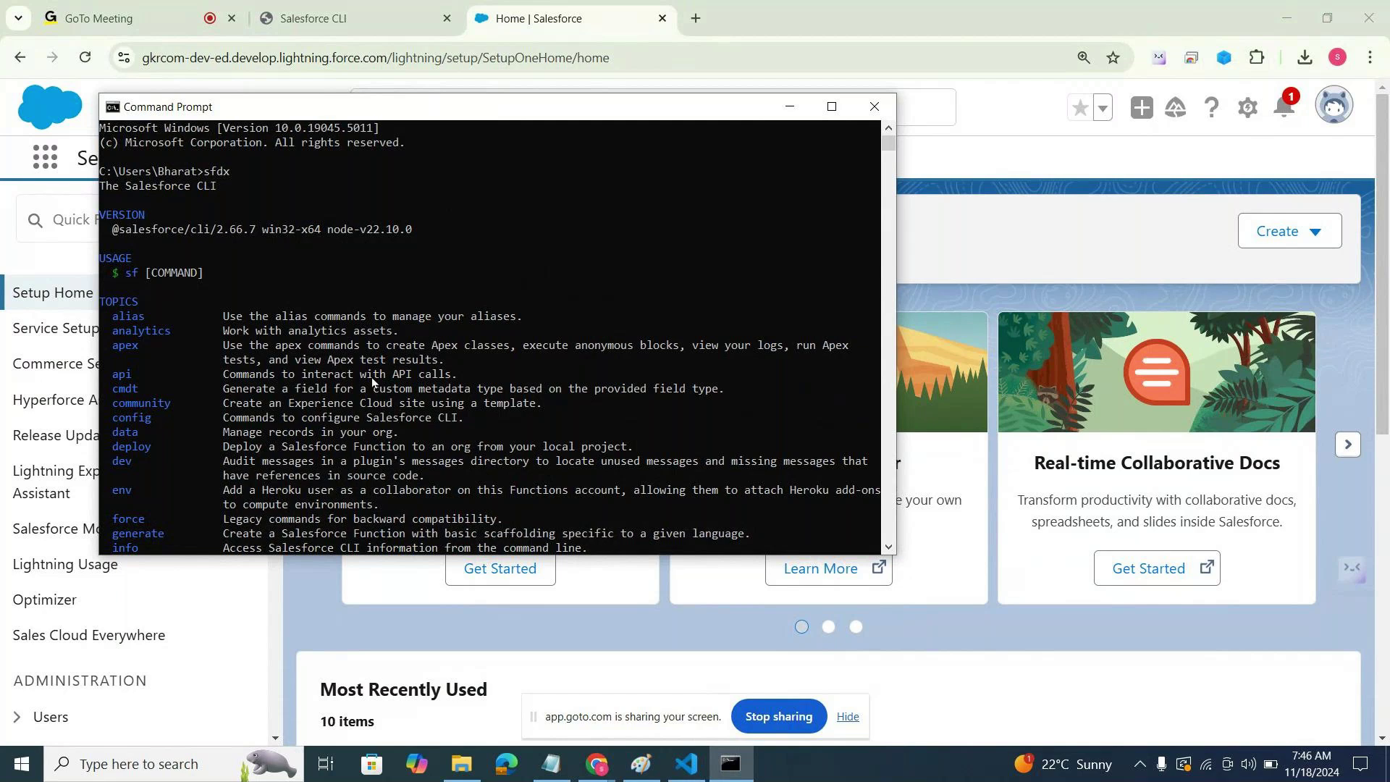
pyautogui.click(873, 107)
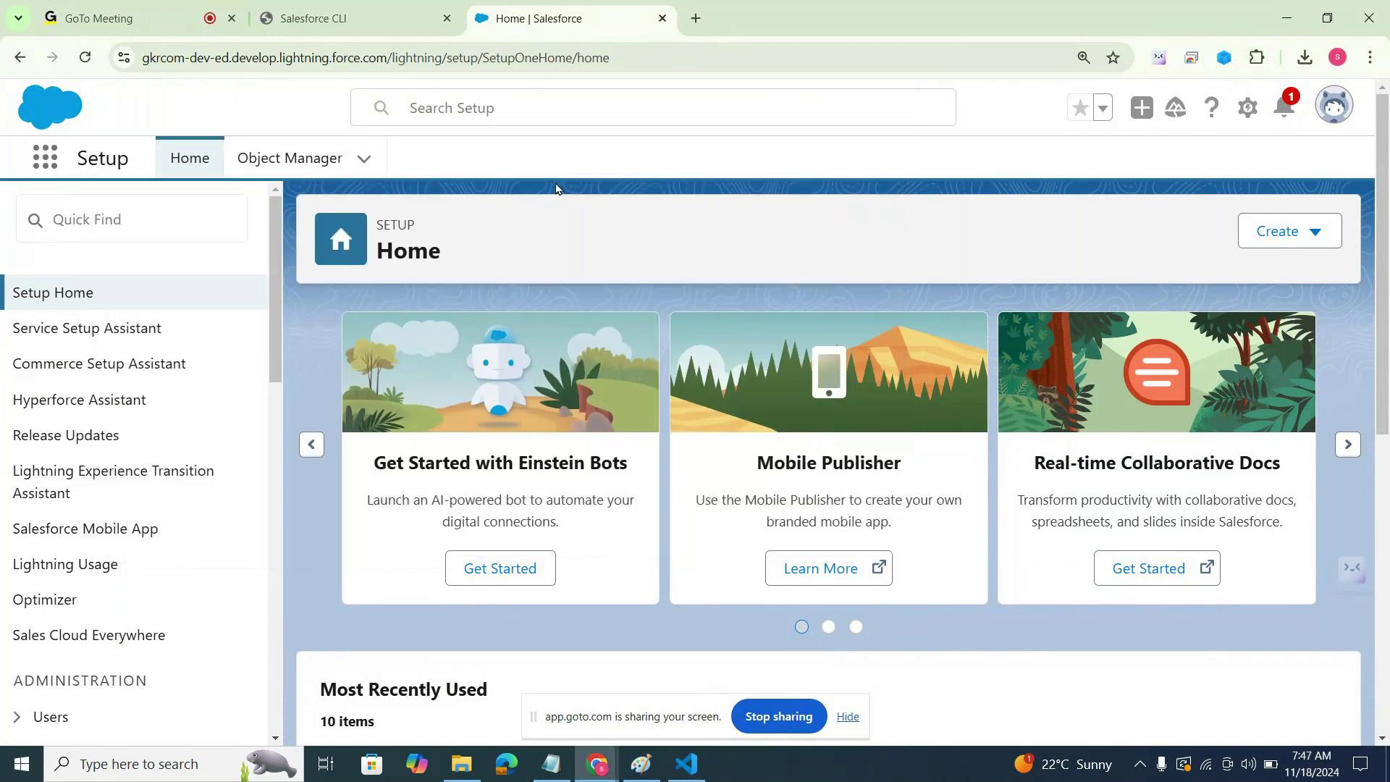
pyautogui.click(94, 18)
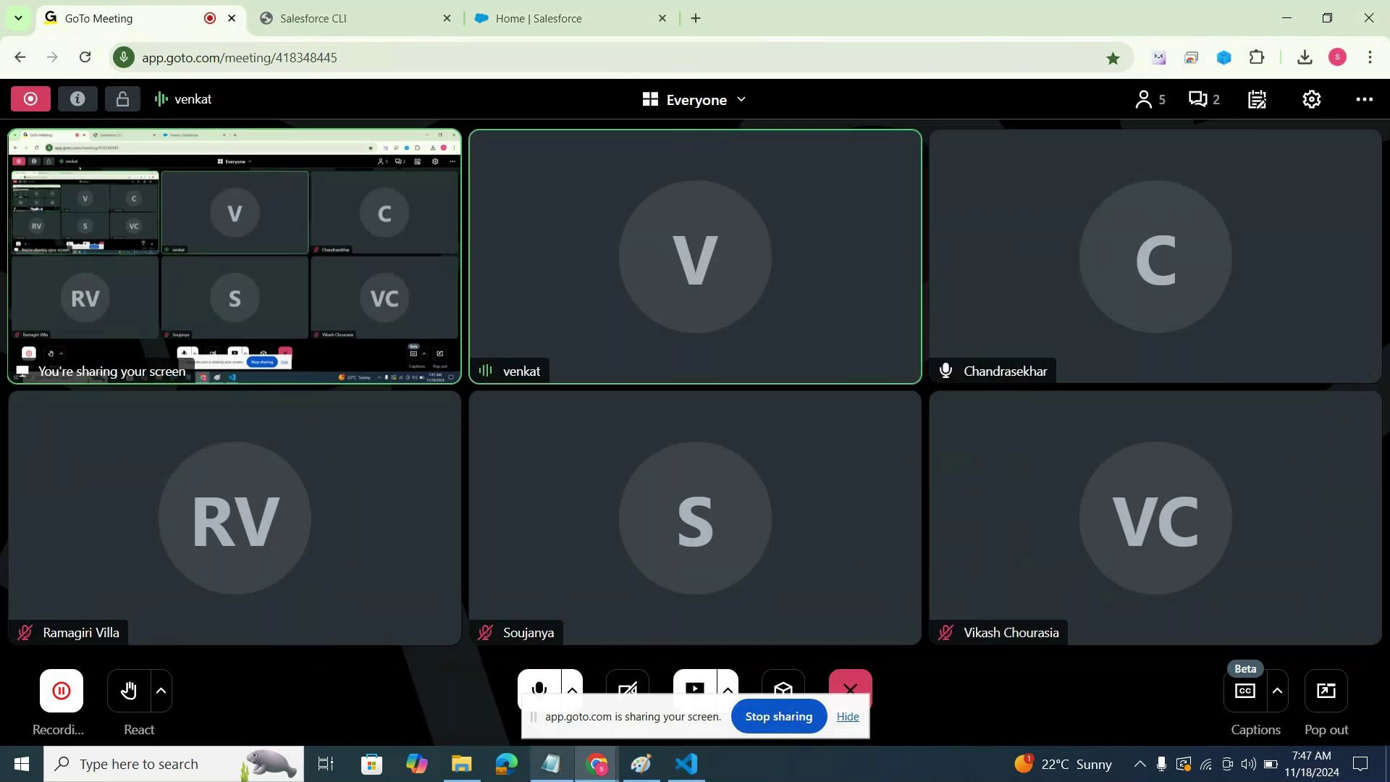
pyautogui.click(568, 761)
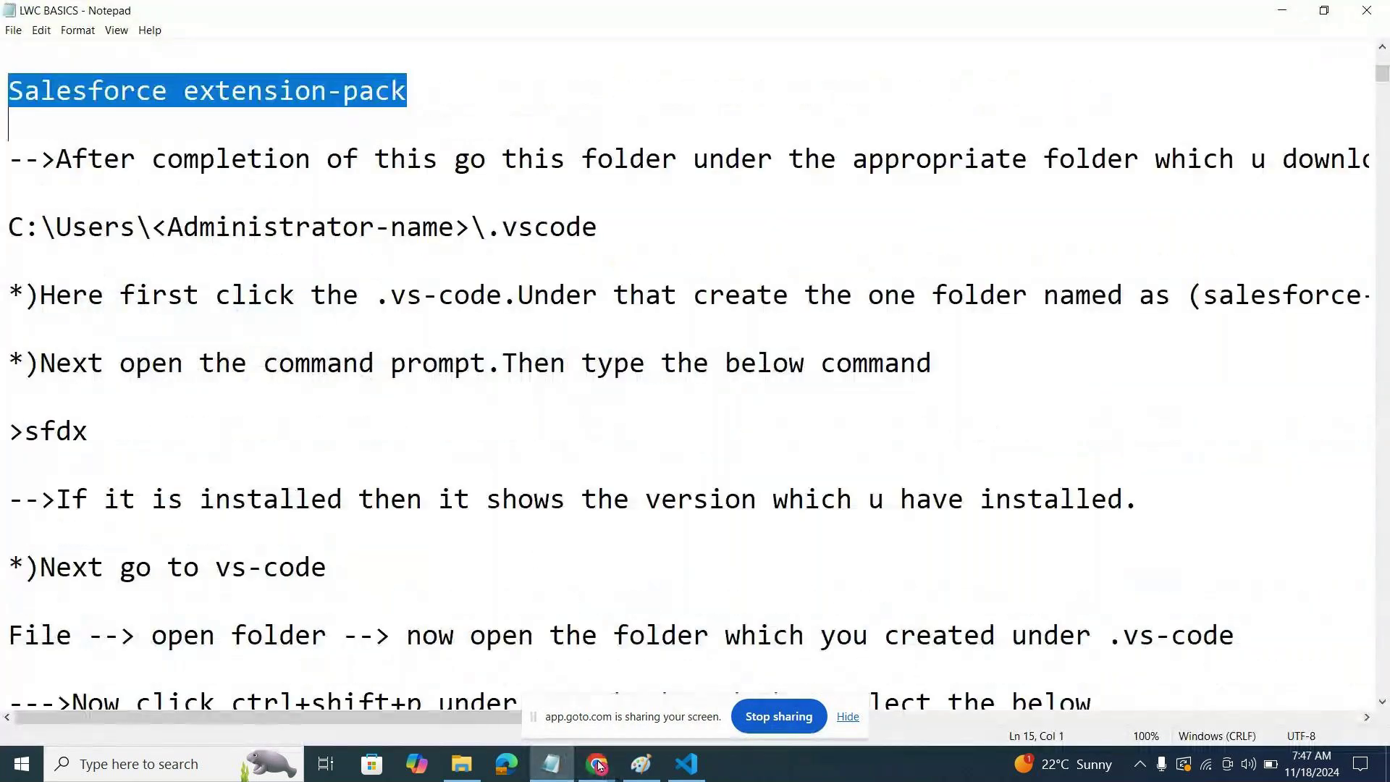
pyautogui.click(557, 767)
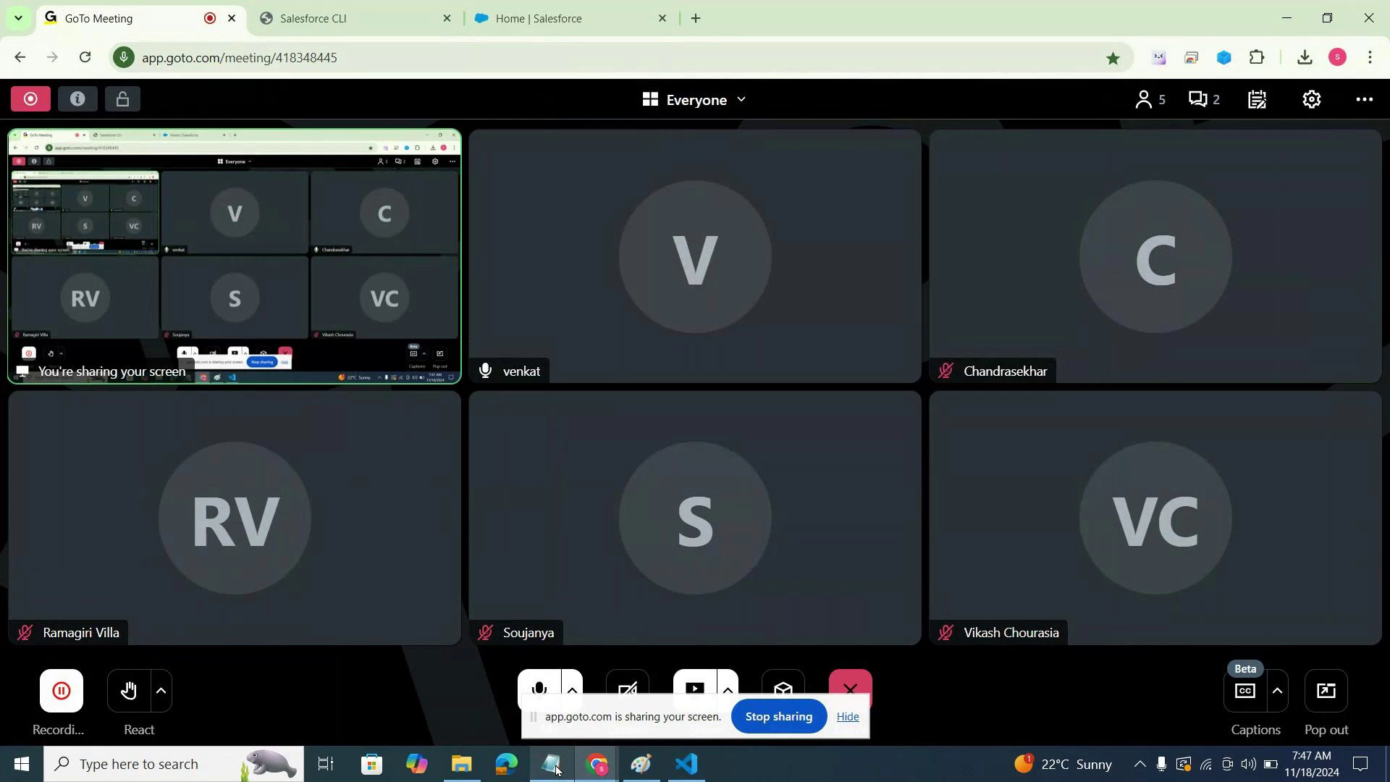
pyautogui.click(554, 766)
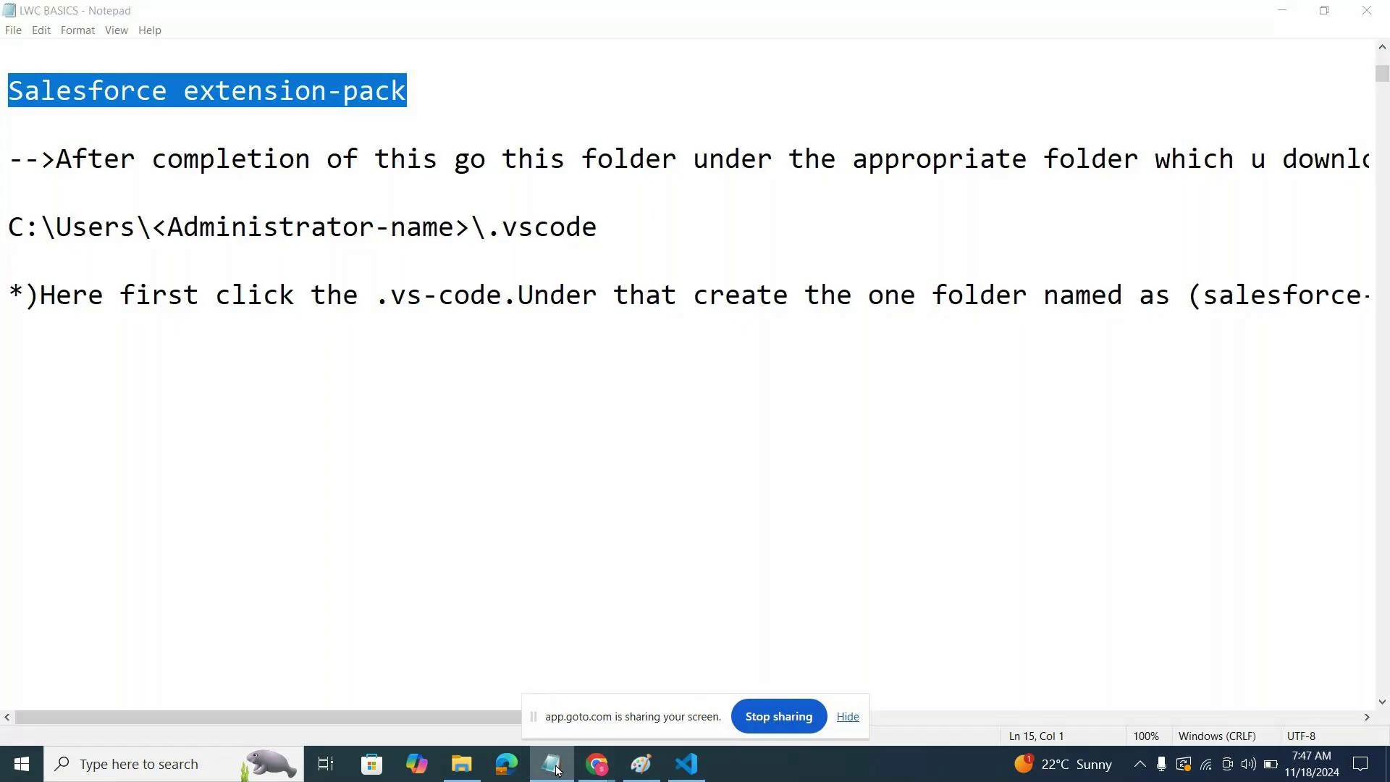
pyautogui.click(555, 766)
pyautogui.moveTo(681, 772)
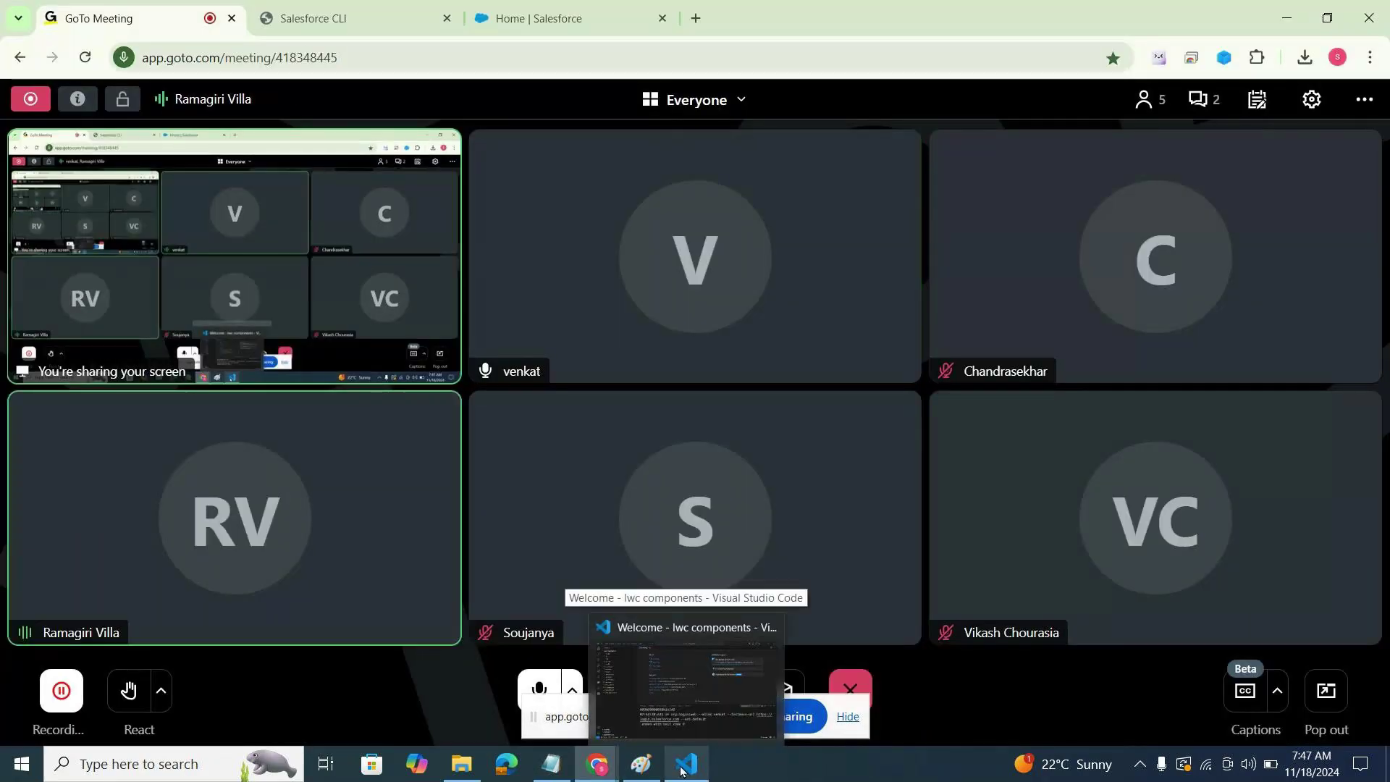
pyautogui.click(682, 772)
pyautogui.click(682, 772)
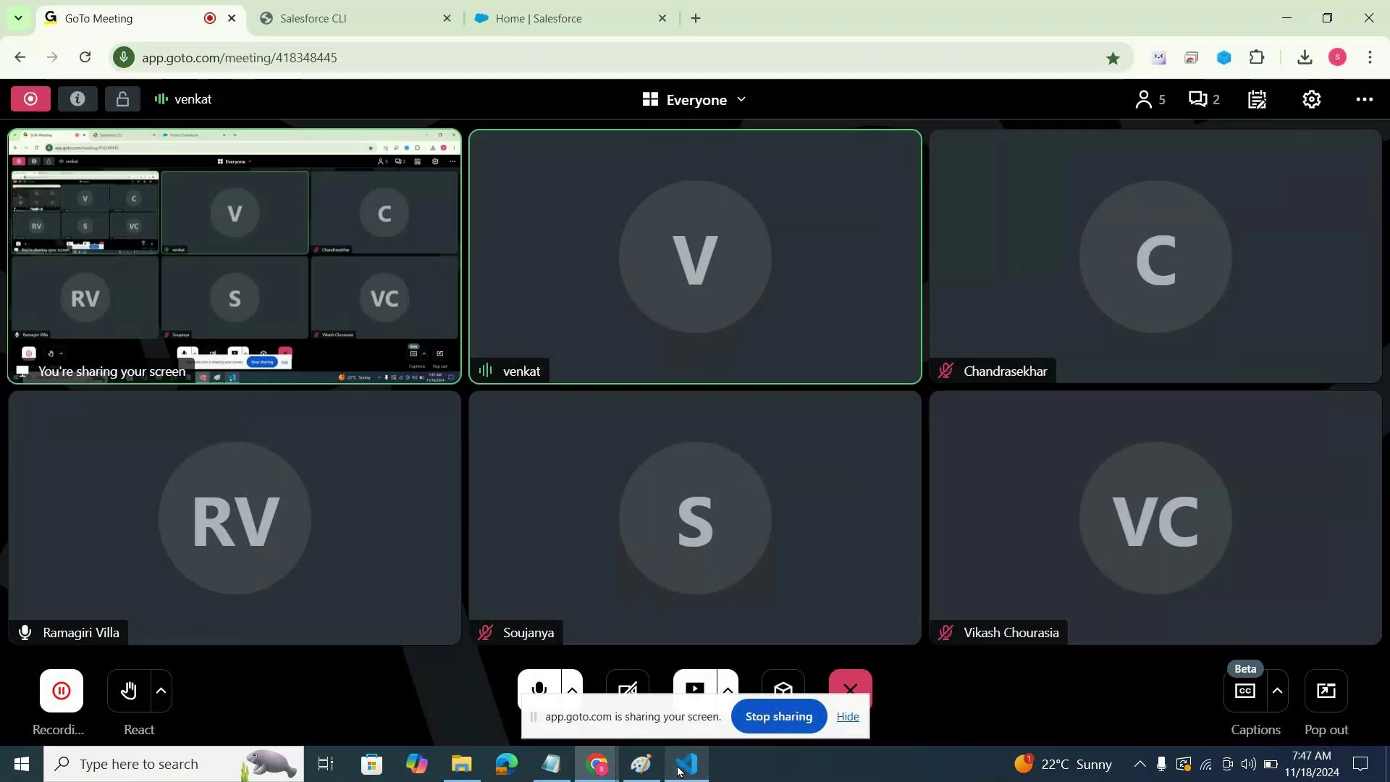
# Visit the Chrome Web Store, search for "lightning studio" and open the Lightning Studio extension's page.
pyautogui.click(1371, 58)
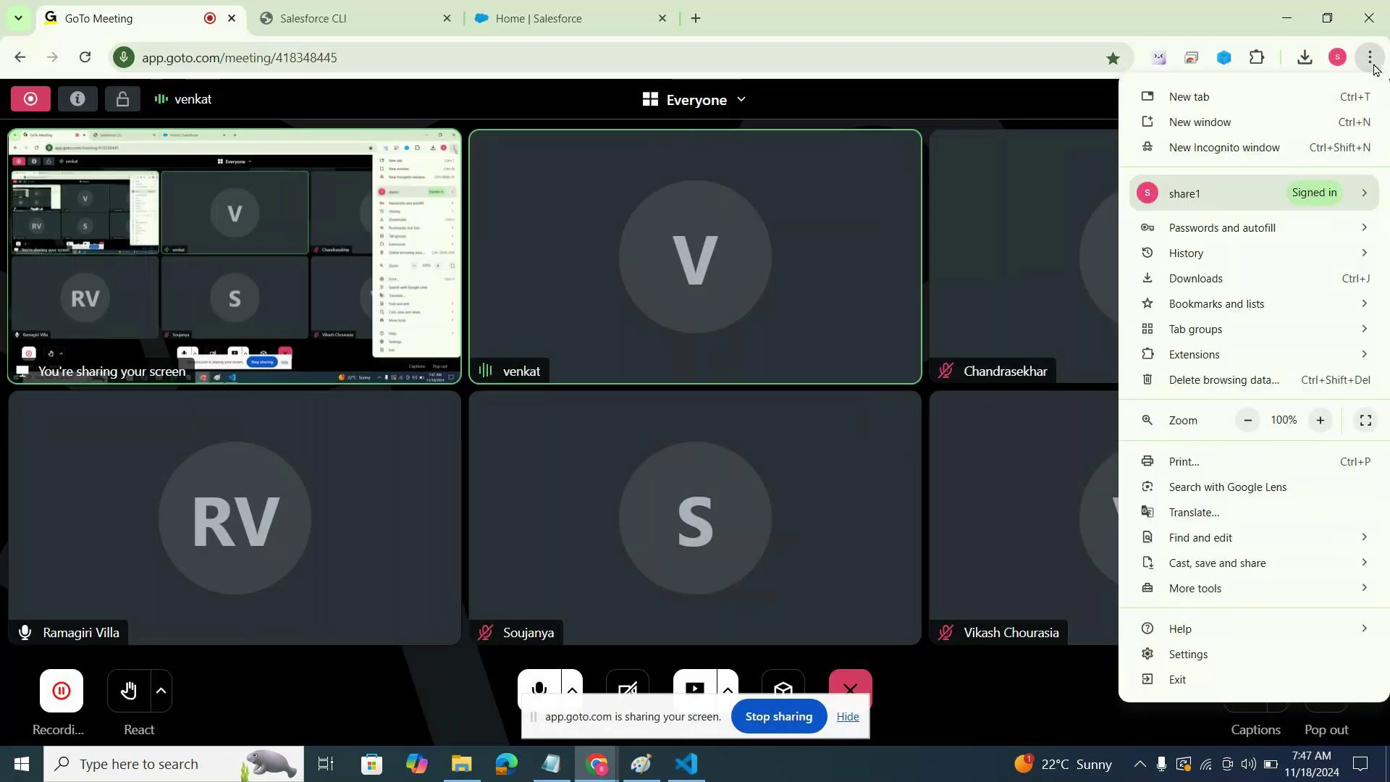
pyautogui.moveTo(1282, 356)
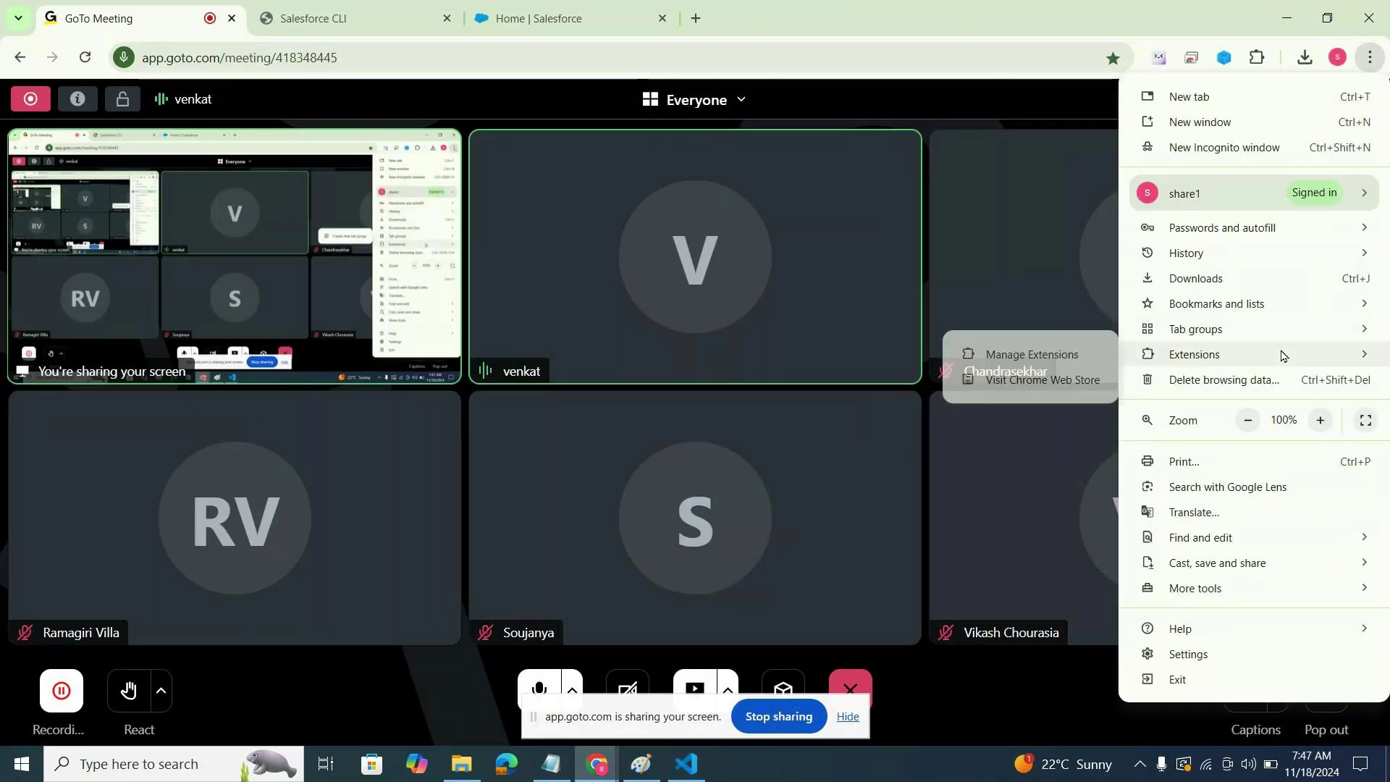
pyautogui.click(1041, 380)
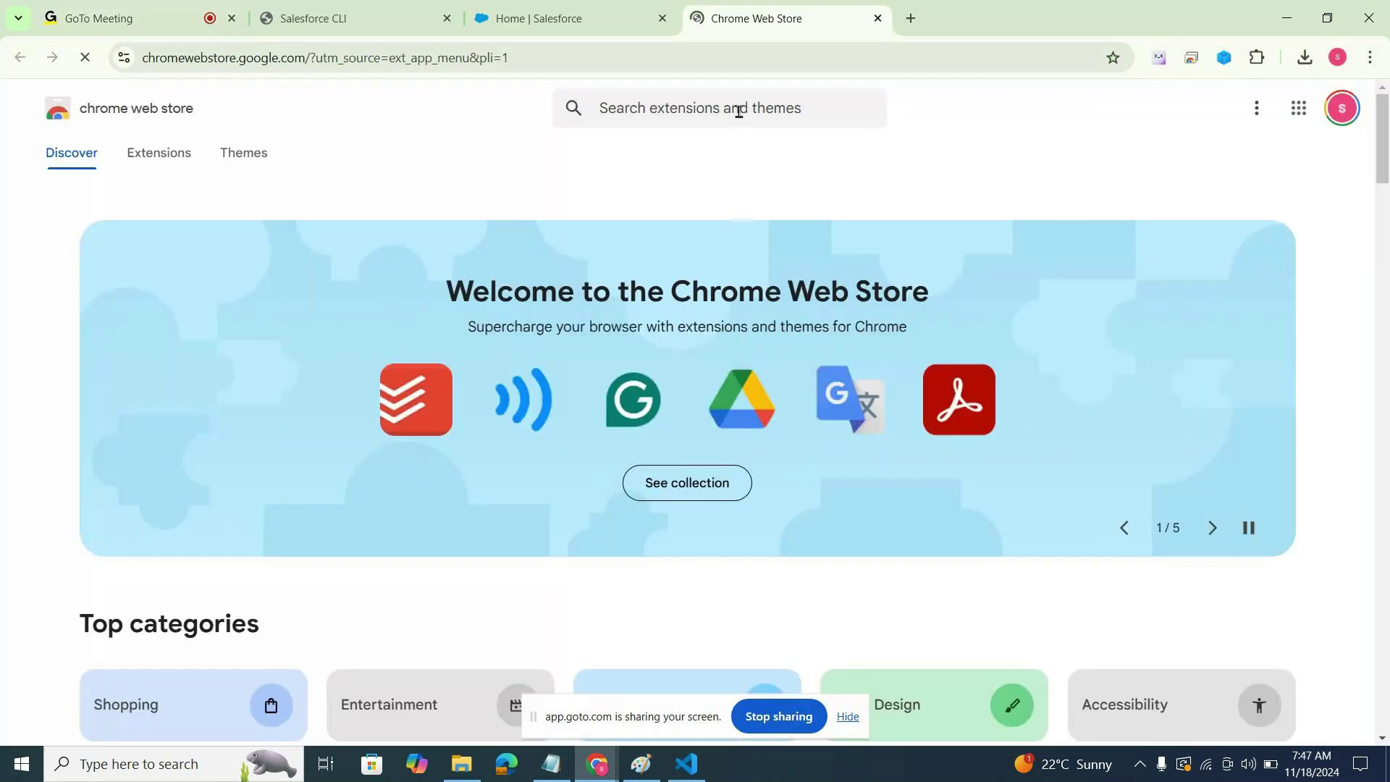
pyautogui.click(738, 111)
pyautogui.write('lightning s')
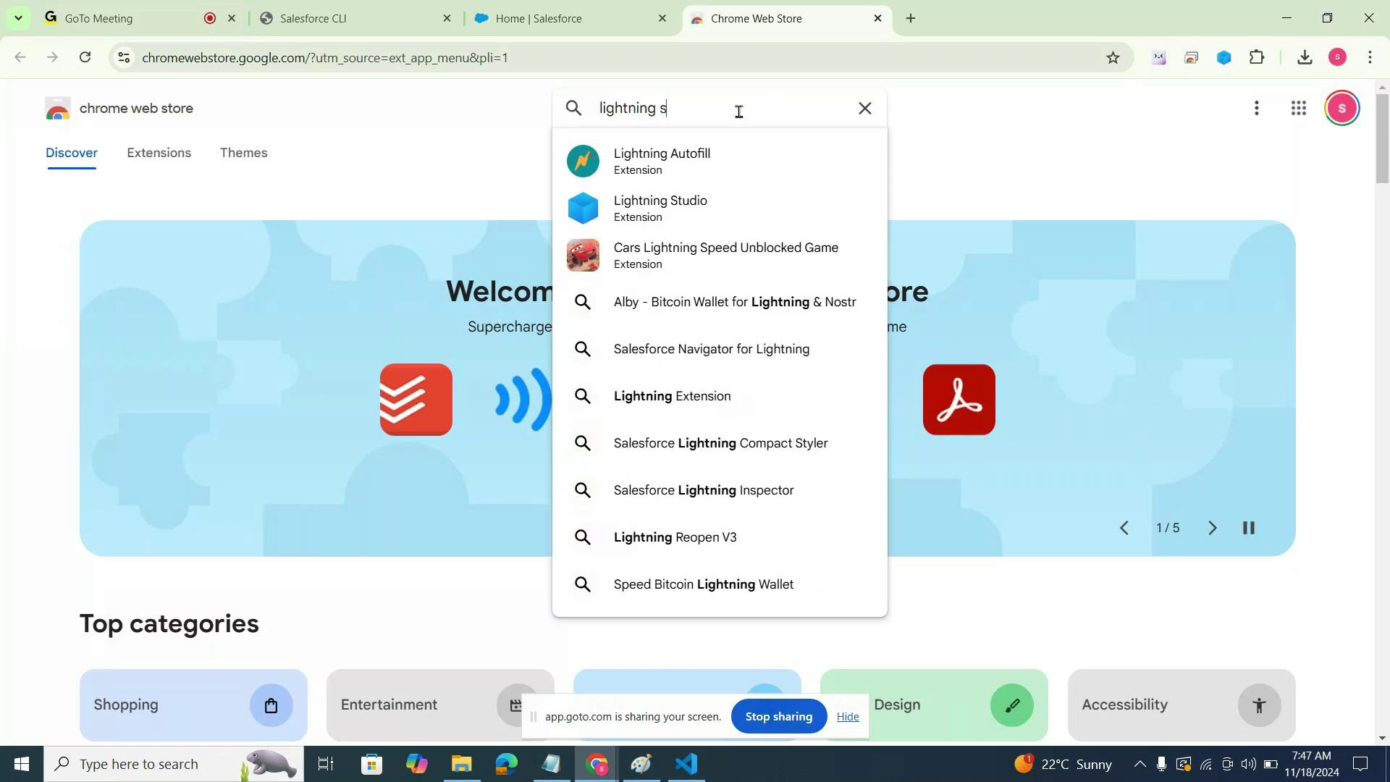
pyautogui.write('tudio')
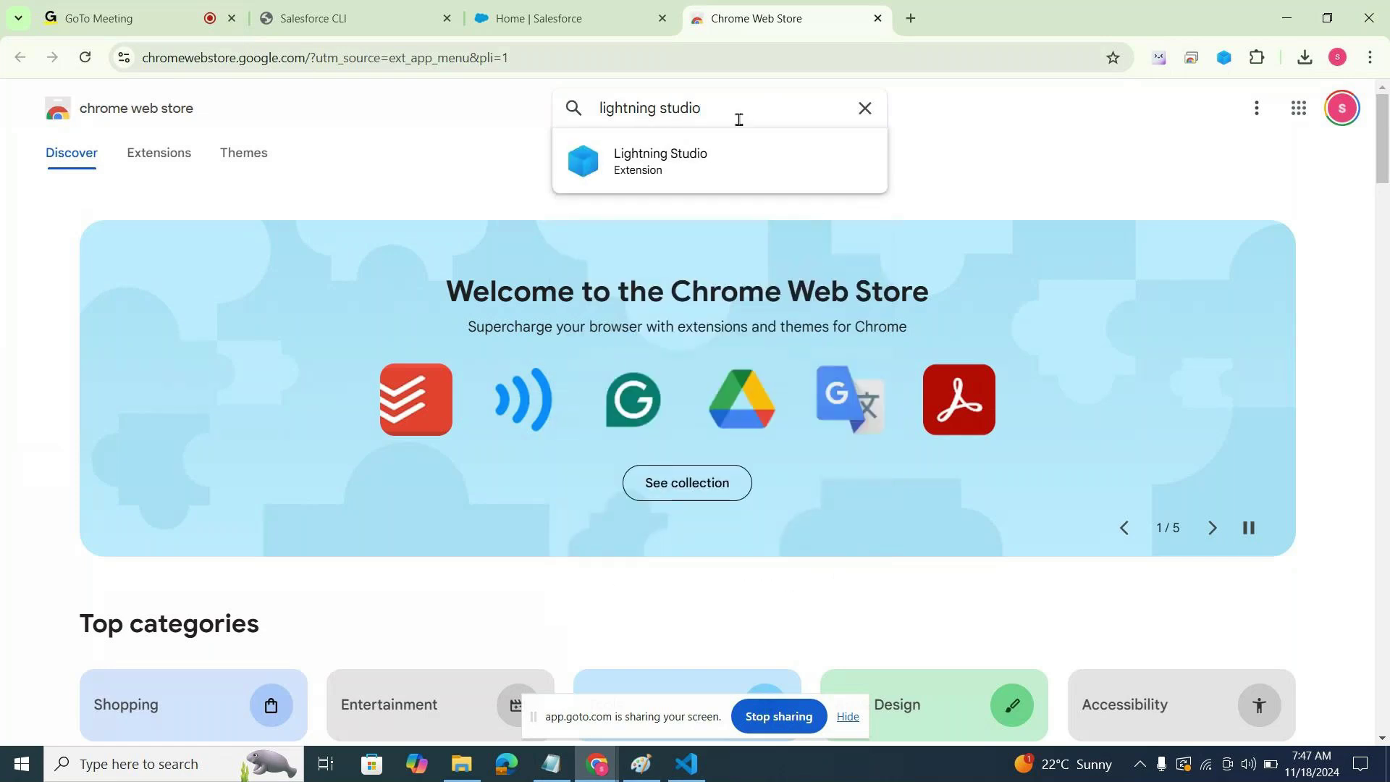
pyautogui.click(735, 145)
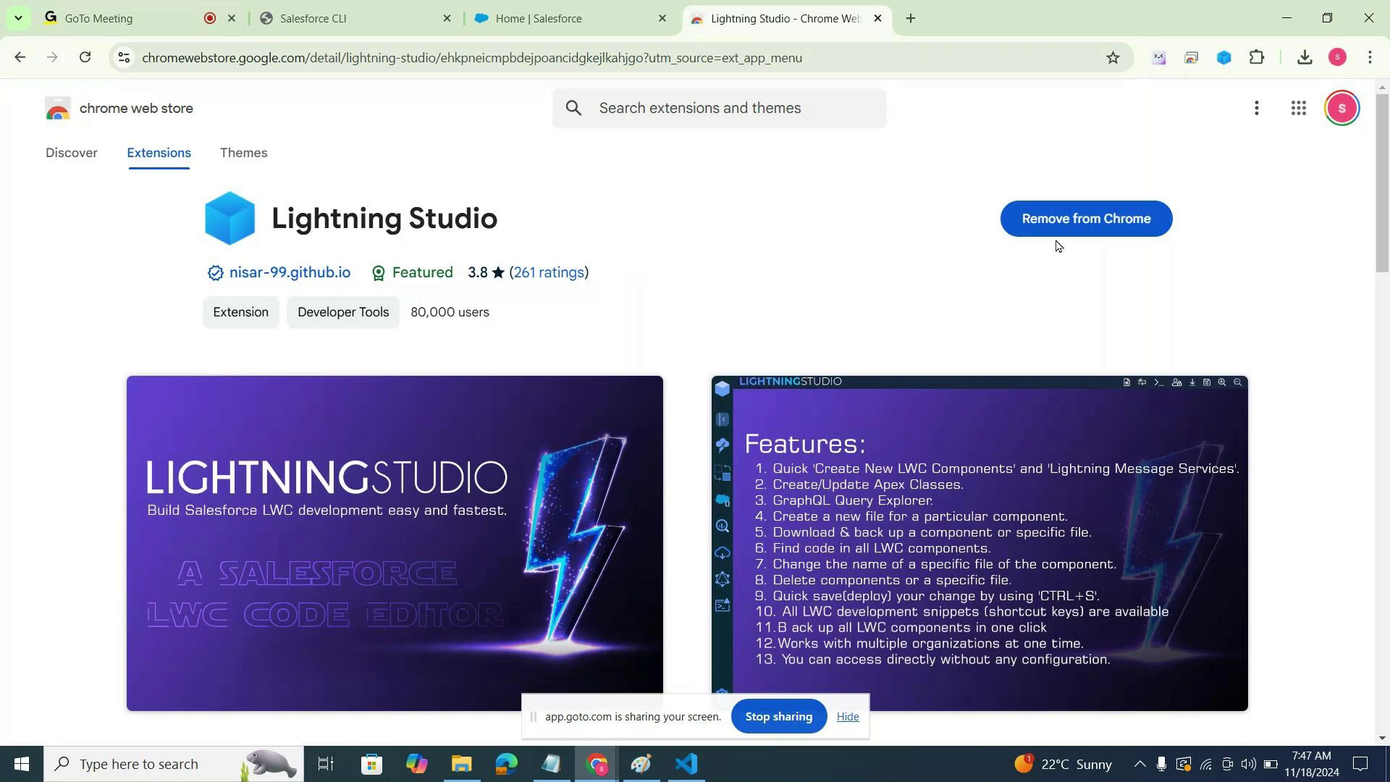
# Unpin the Lightning Studio extension in Chrome and pin it again.
pyautogui.click(1258, 58)
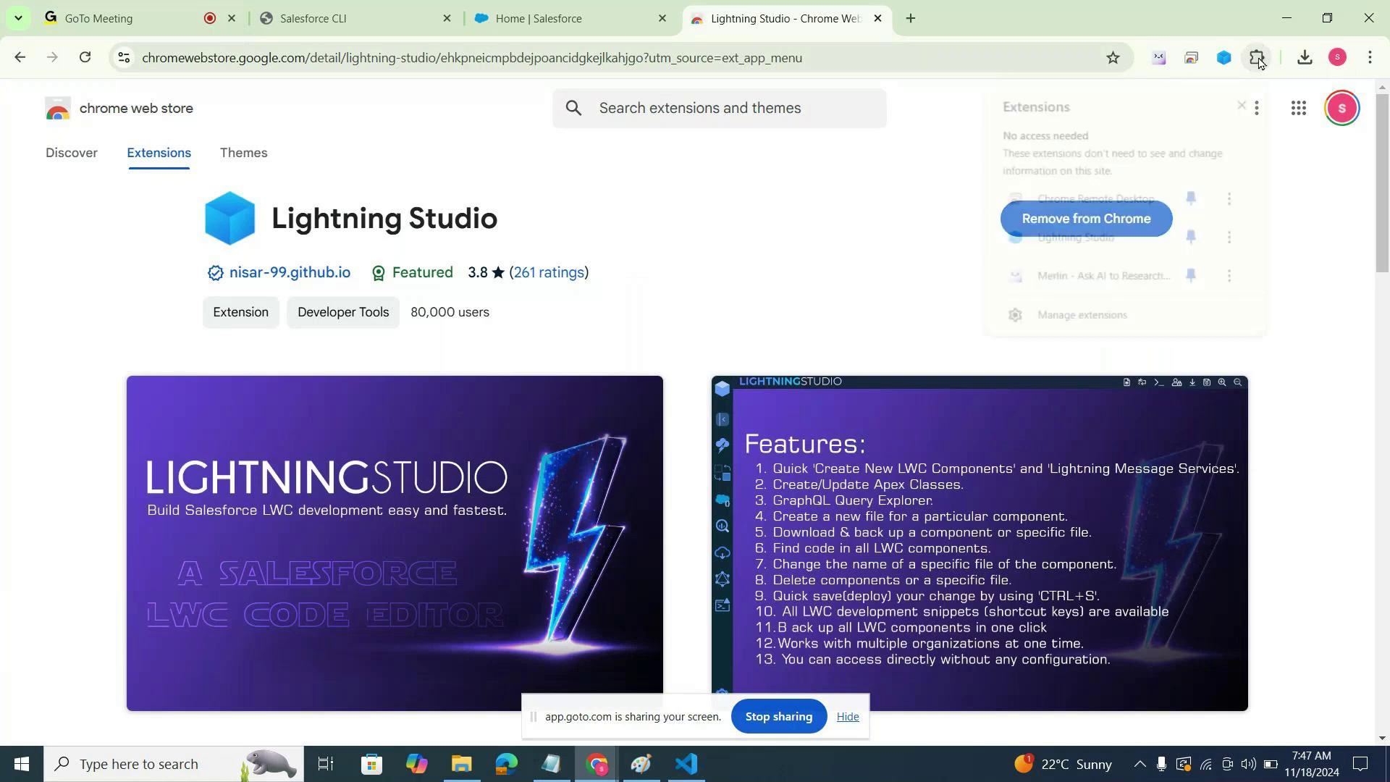
pyautogui.click(1194, 237)
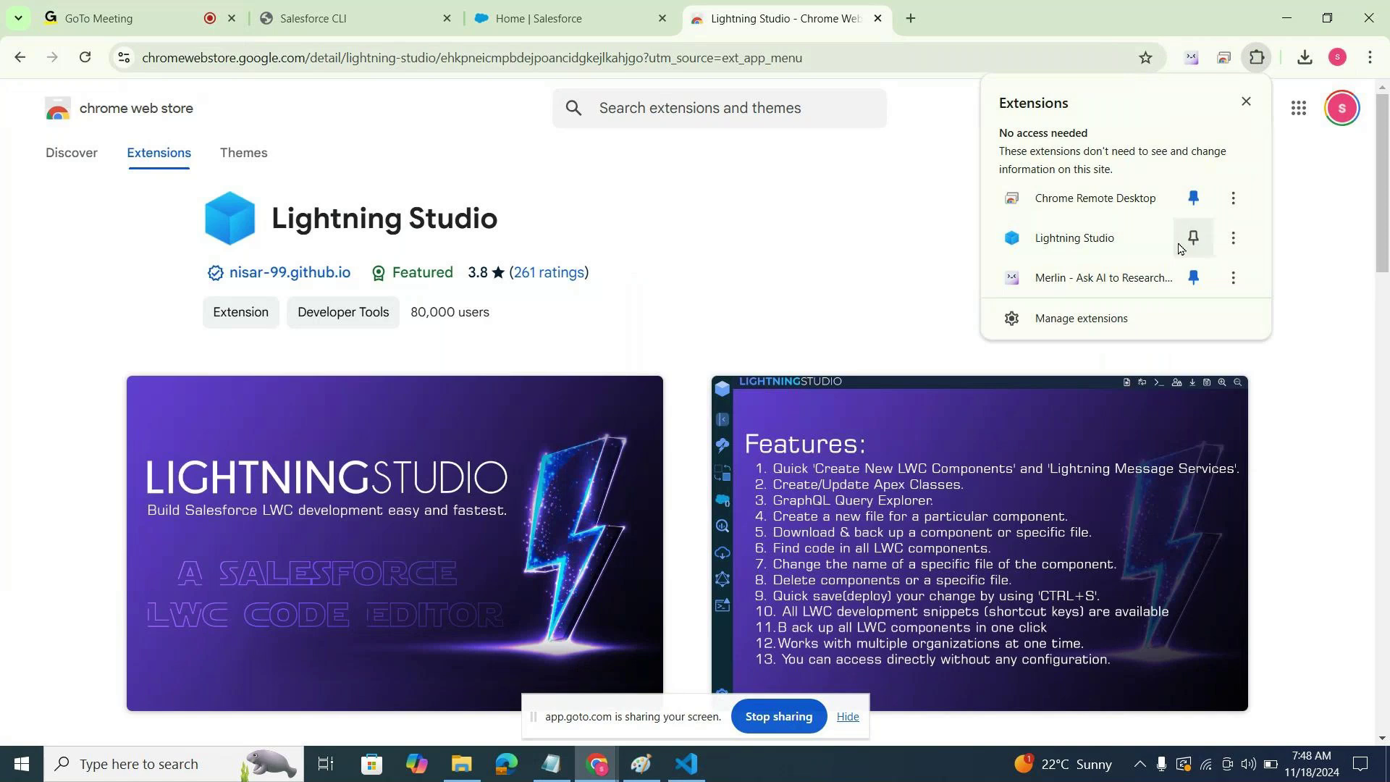
pyautogui.click(1195, 239)
pyautogui.click(1247, 103)
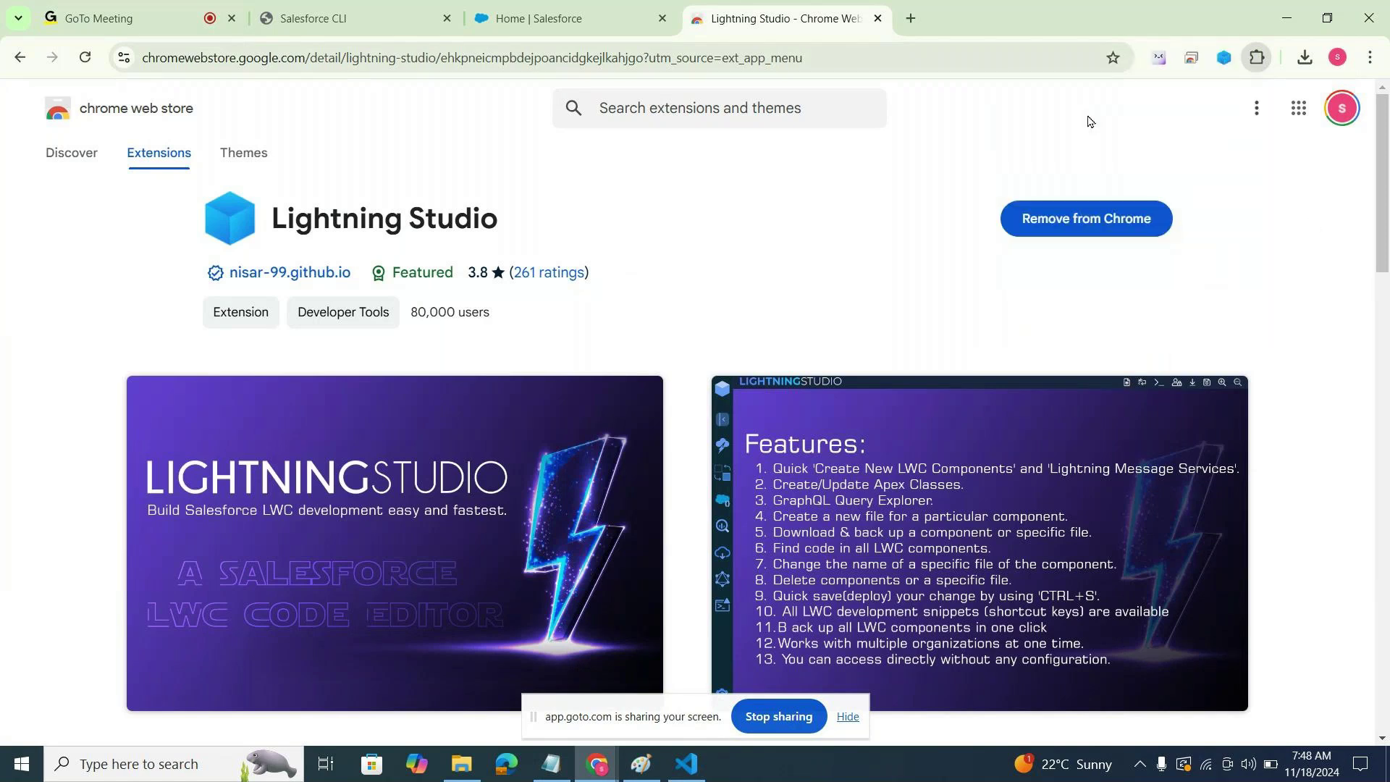
# Launch Lightning Studio from the Salesforce Setup Home page and look through its component and Apex class lists.
pyautogui.click(565, 5)
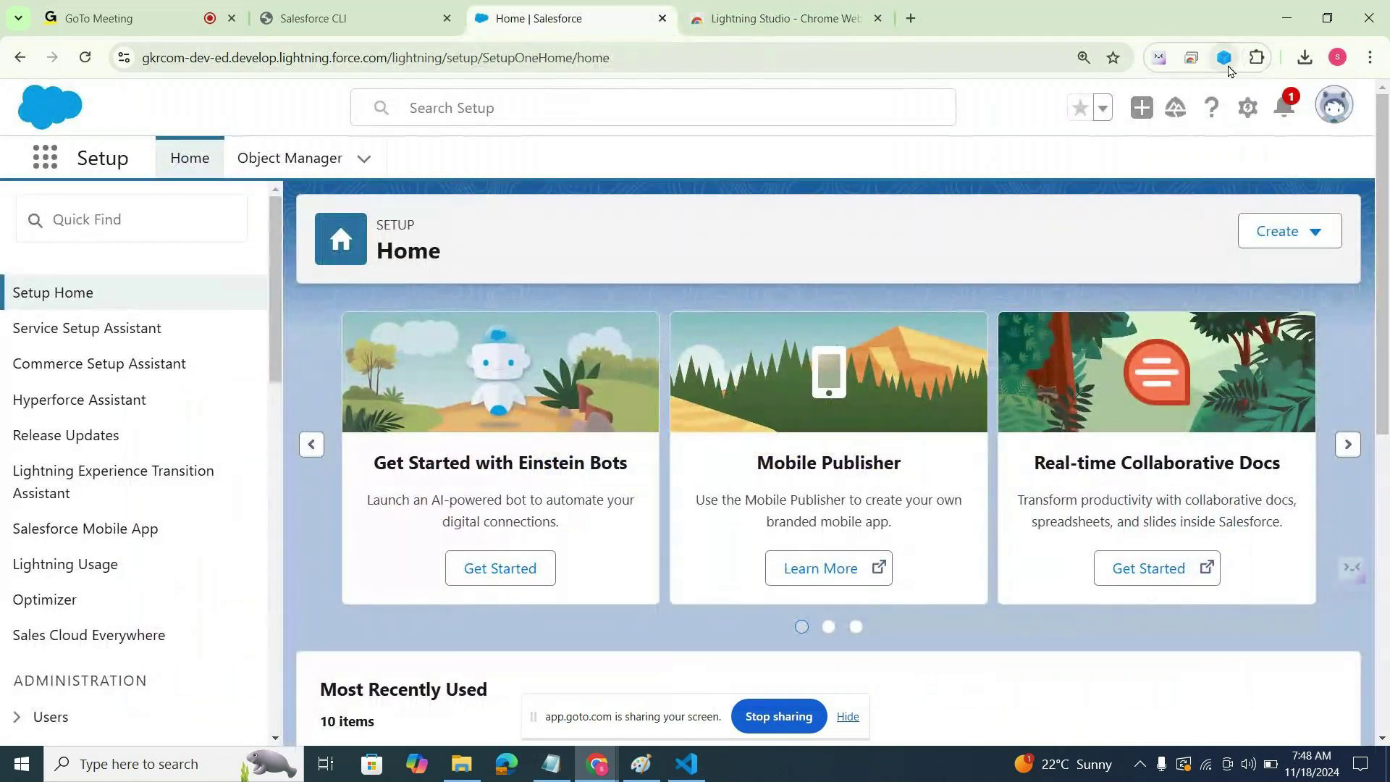
pyautogui.click(1225, 58)
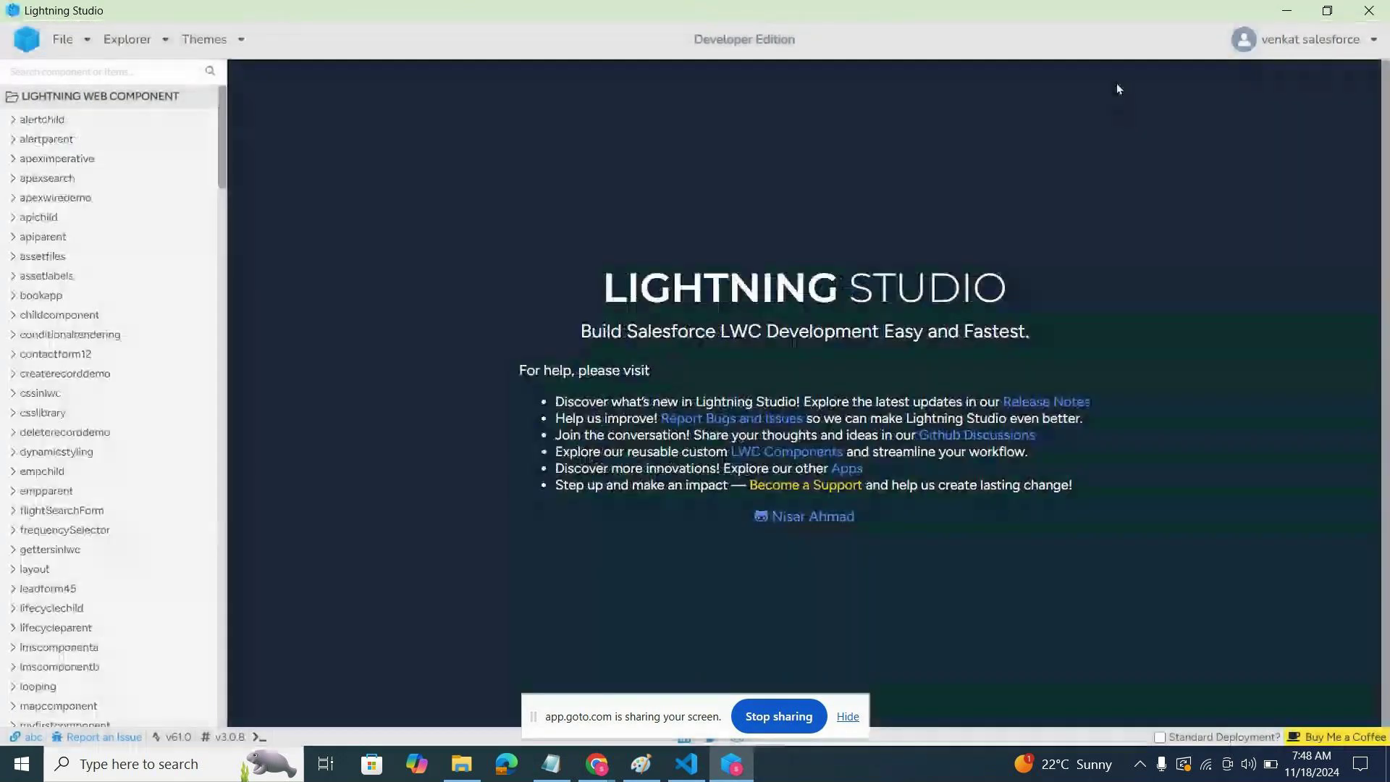
pyautogui.scroll(-9, 29, 382)
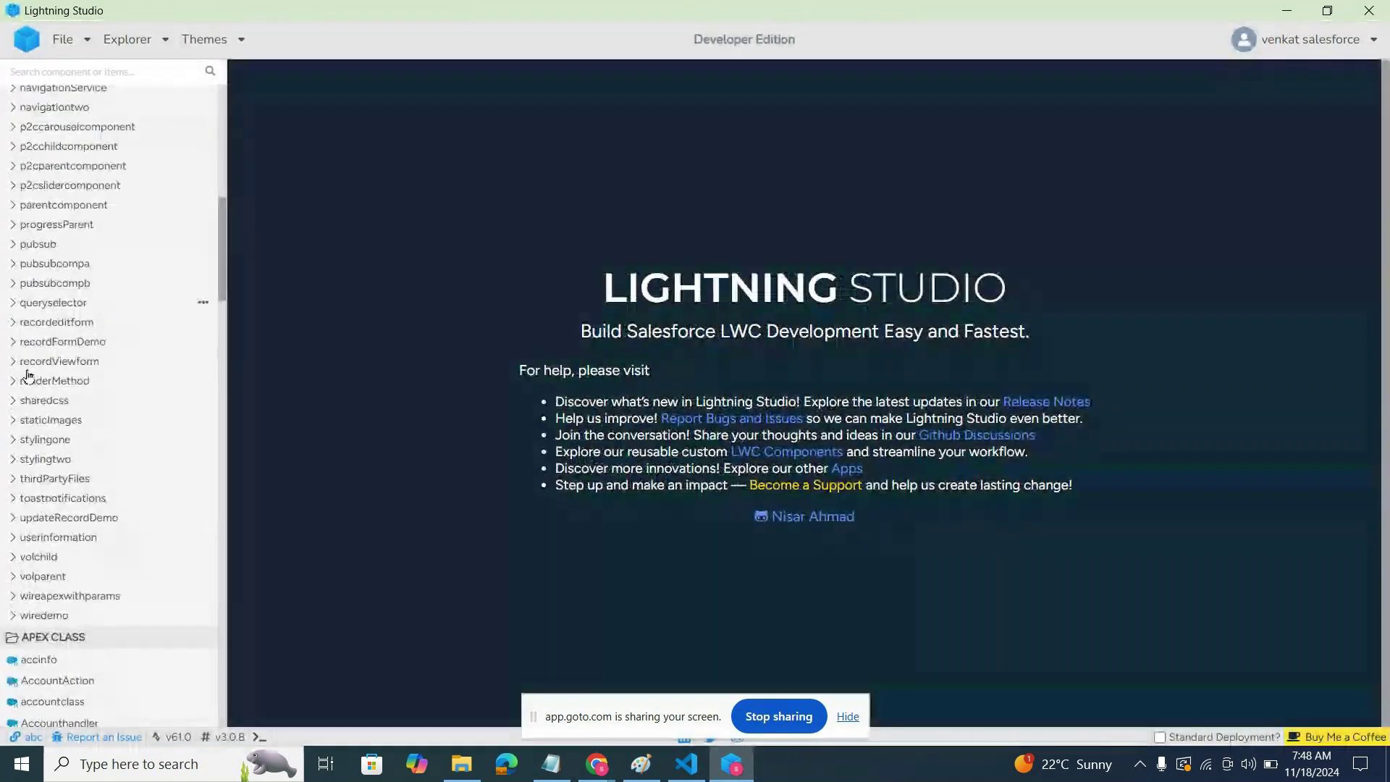
pyautogui.scroll(-3, 27, 375)
pyautogui.scroll(8, 25, 350)
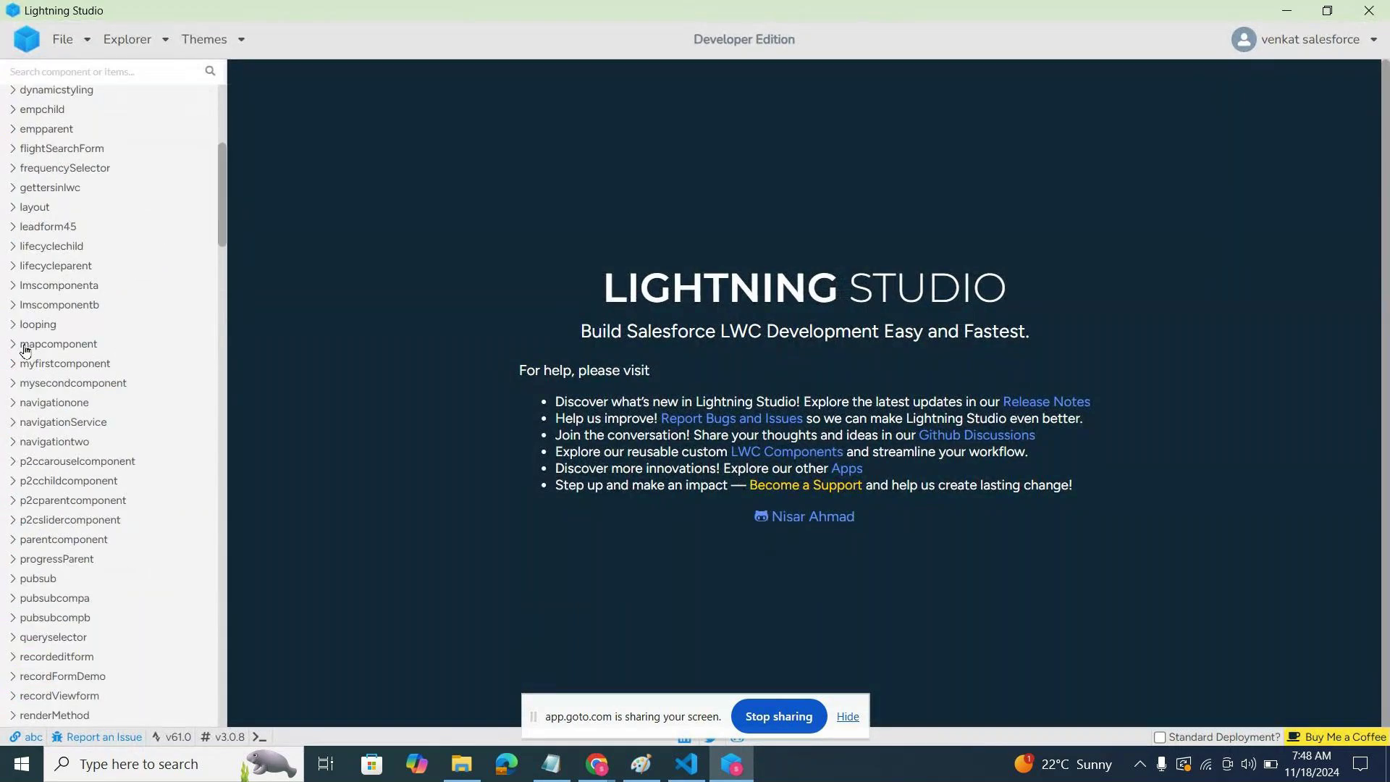
pyautogui.scroll(5, 24, 350)
# Collapse the Lightning Web Component, Apex Class and Lightning Message Channel groups, and close Lightning Studio.
pyautogui.click(31, 97)
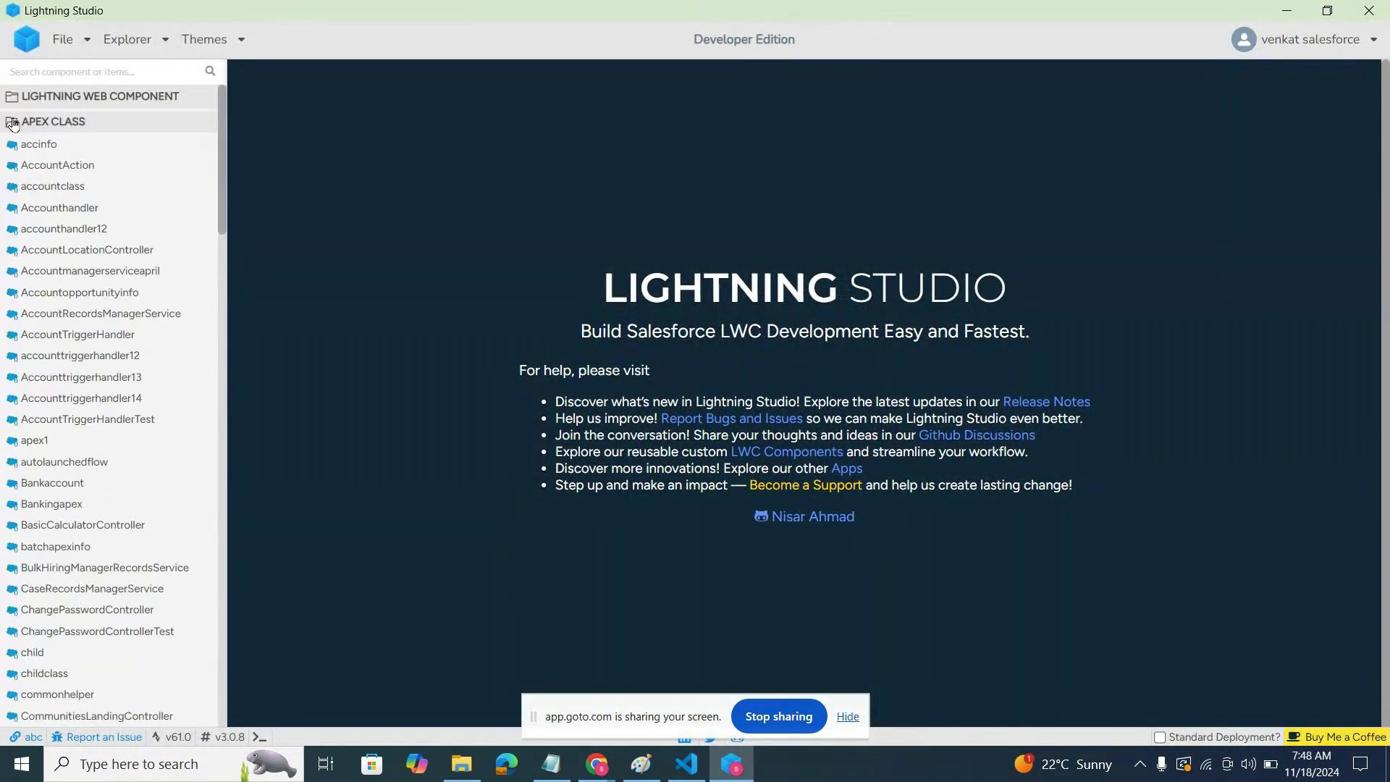
pyautogui.click(31, 121)
pyautogui.click(32, 145)
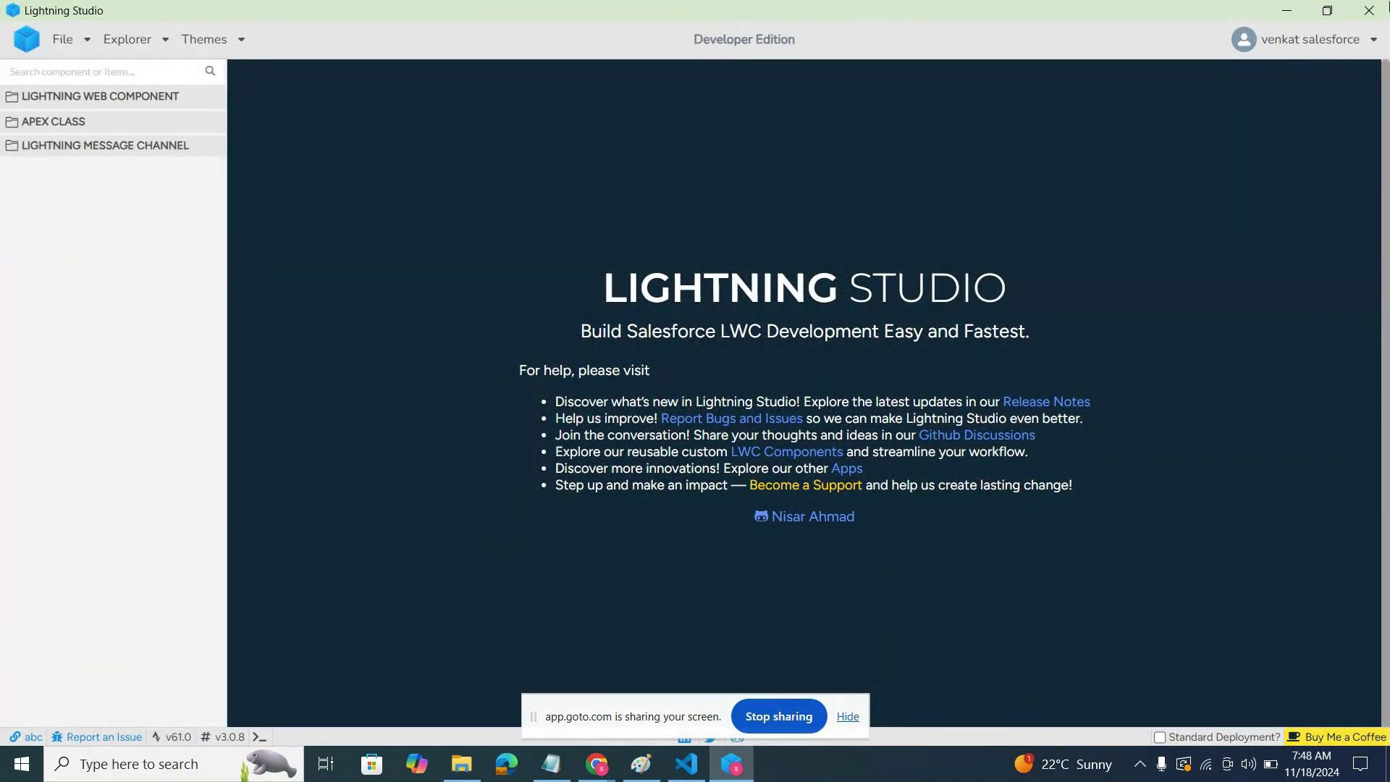
pyautogui.click(1370, 10)
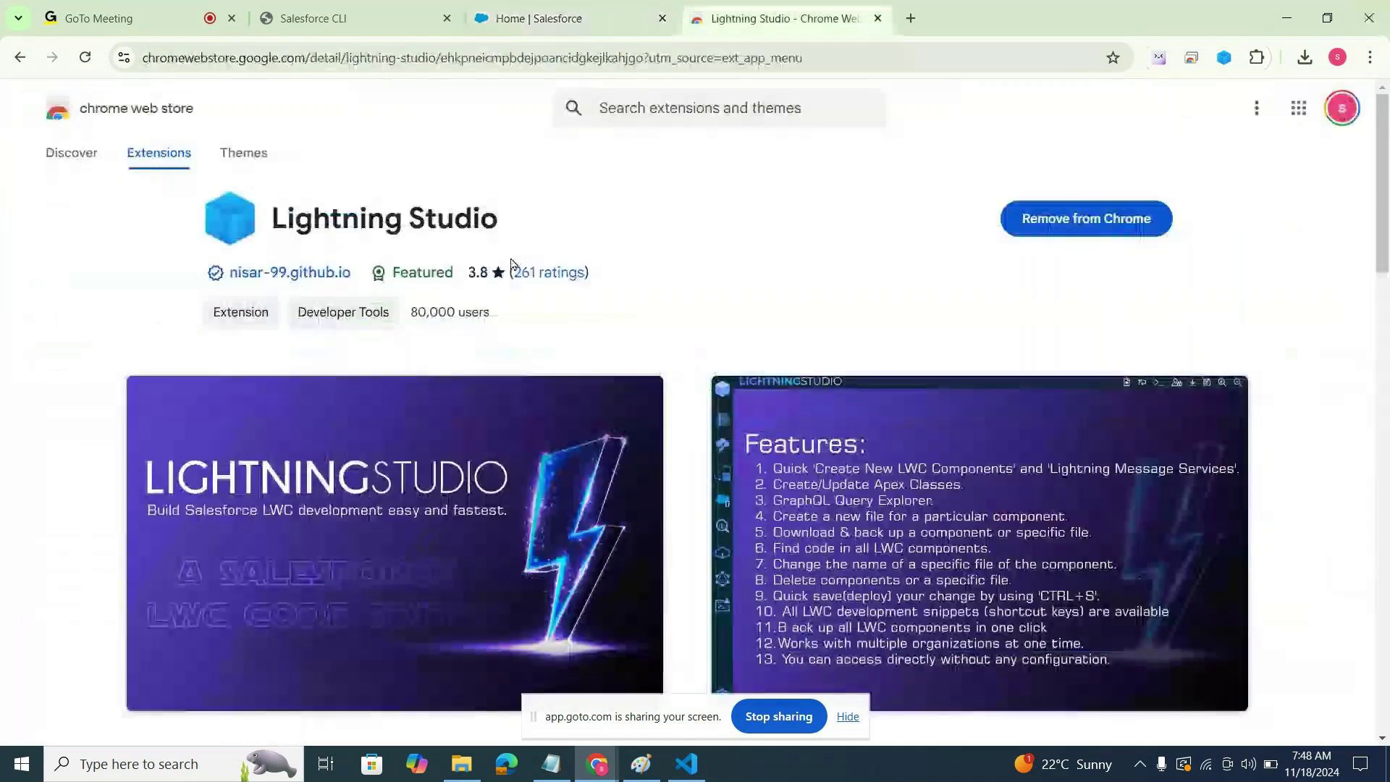
# Copy the name "Lightning Studio" from the extension page and add the line "->Navigate to extensions and then """ before Lightning-framework in Notepad's LWC BASICS file.
pyautogui.moveTo(501, 219); pyautogui.dragTo(272, 217)
pyautogui.hotkey('ctrl', 'c')
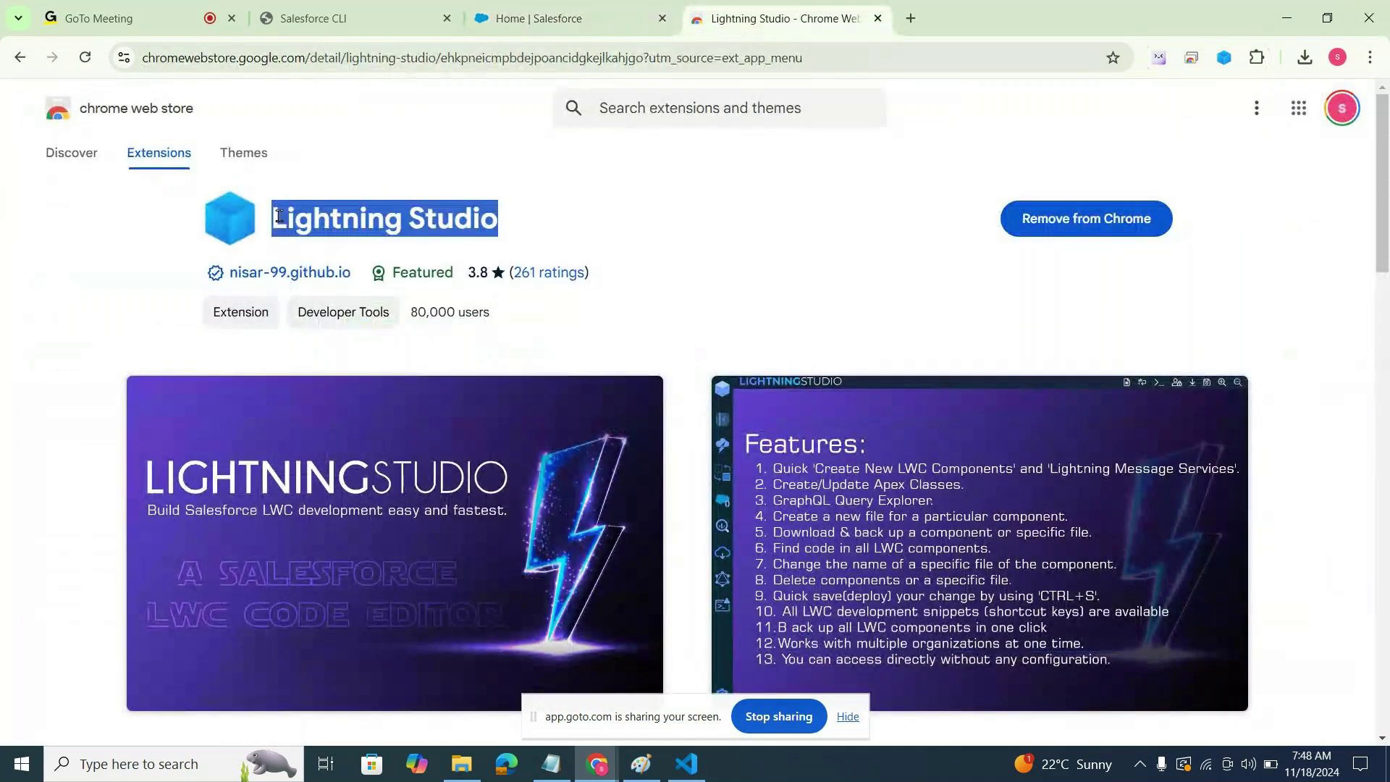
pyautogui.click(552, 764)
pyautogui.scroll(-5, 596, 608)
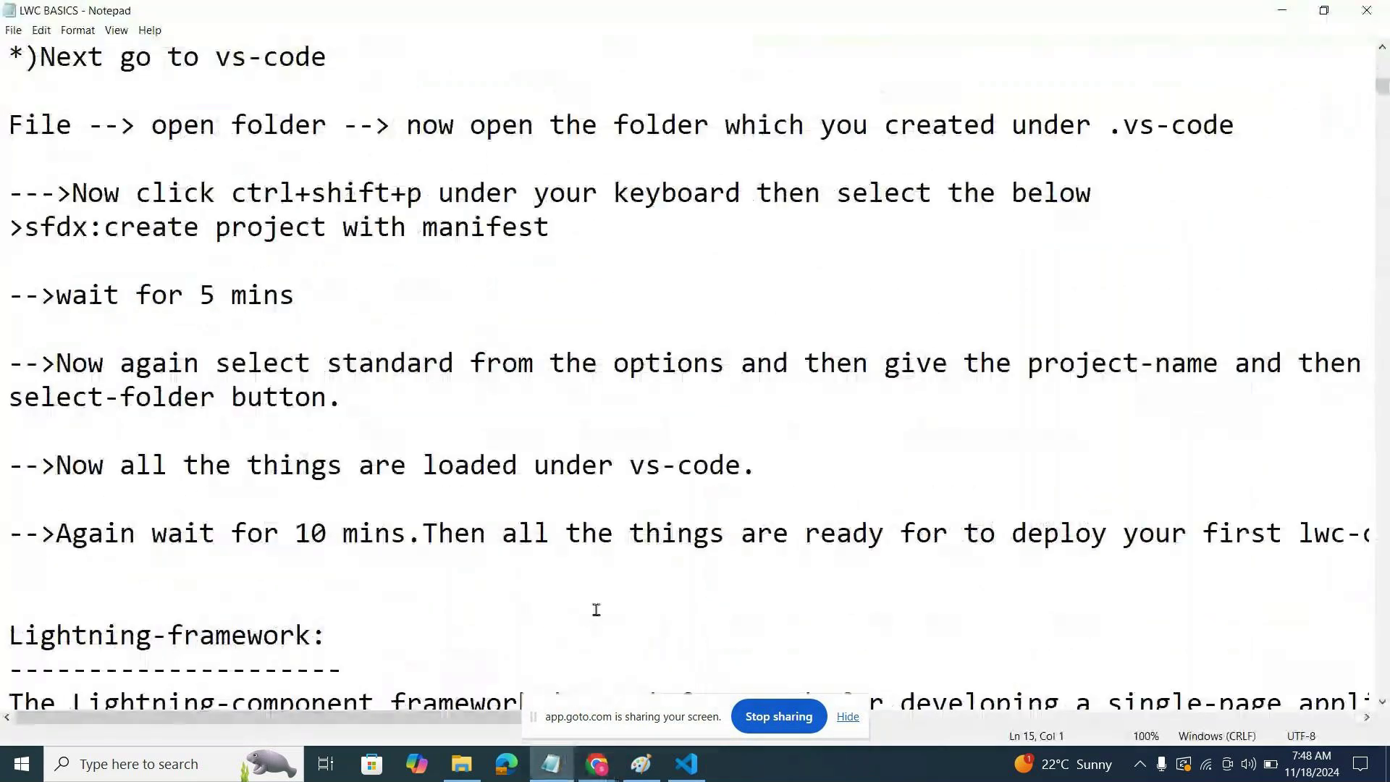
pyautogui.scroll(-1, 597, 603)
pyautogui.click(571, 469)
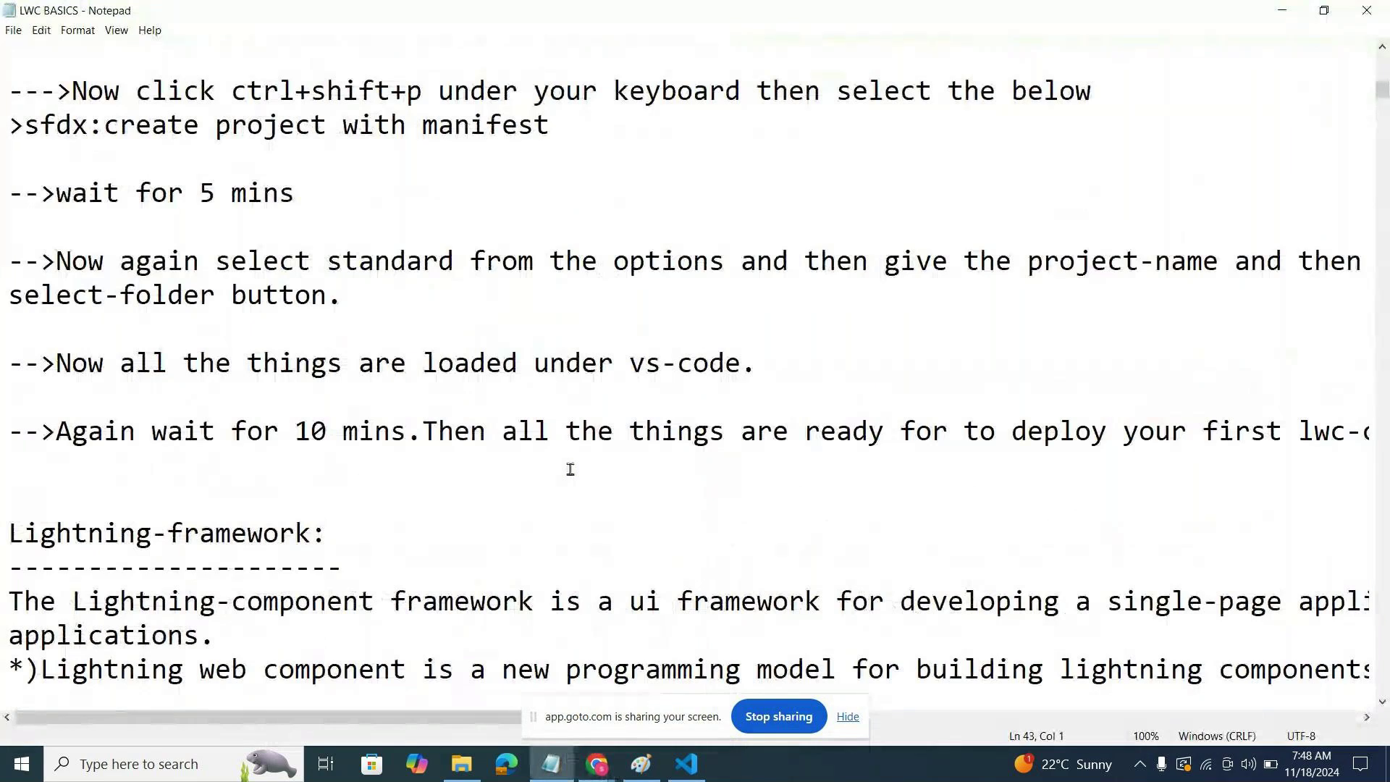
pyautogui.press('Return')
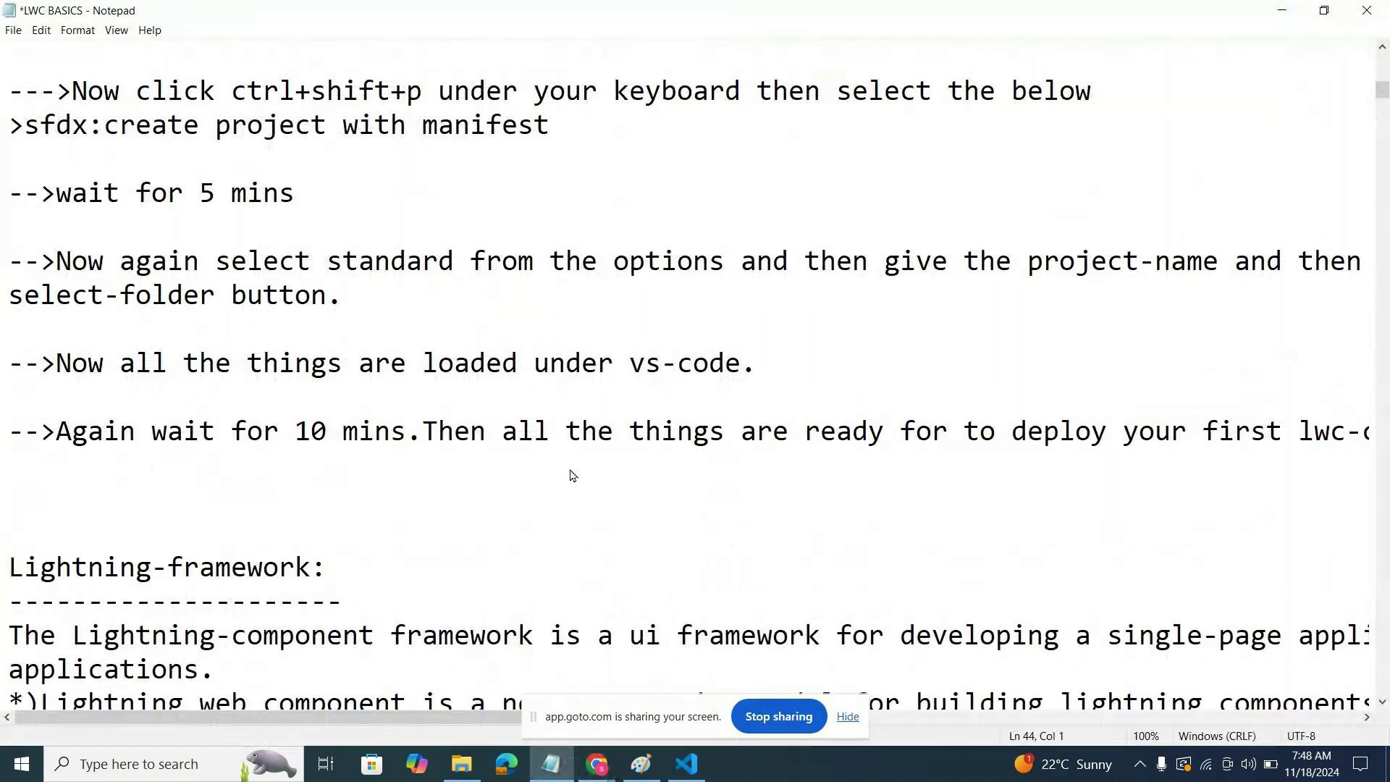
pyautogui.write('->Navigate to ')
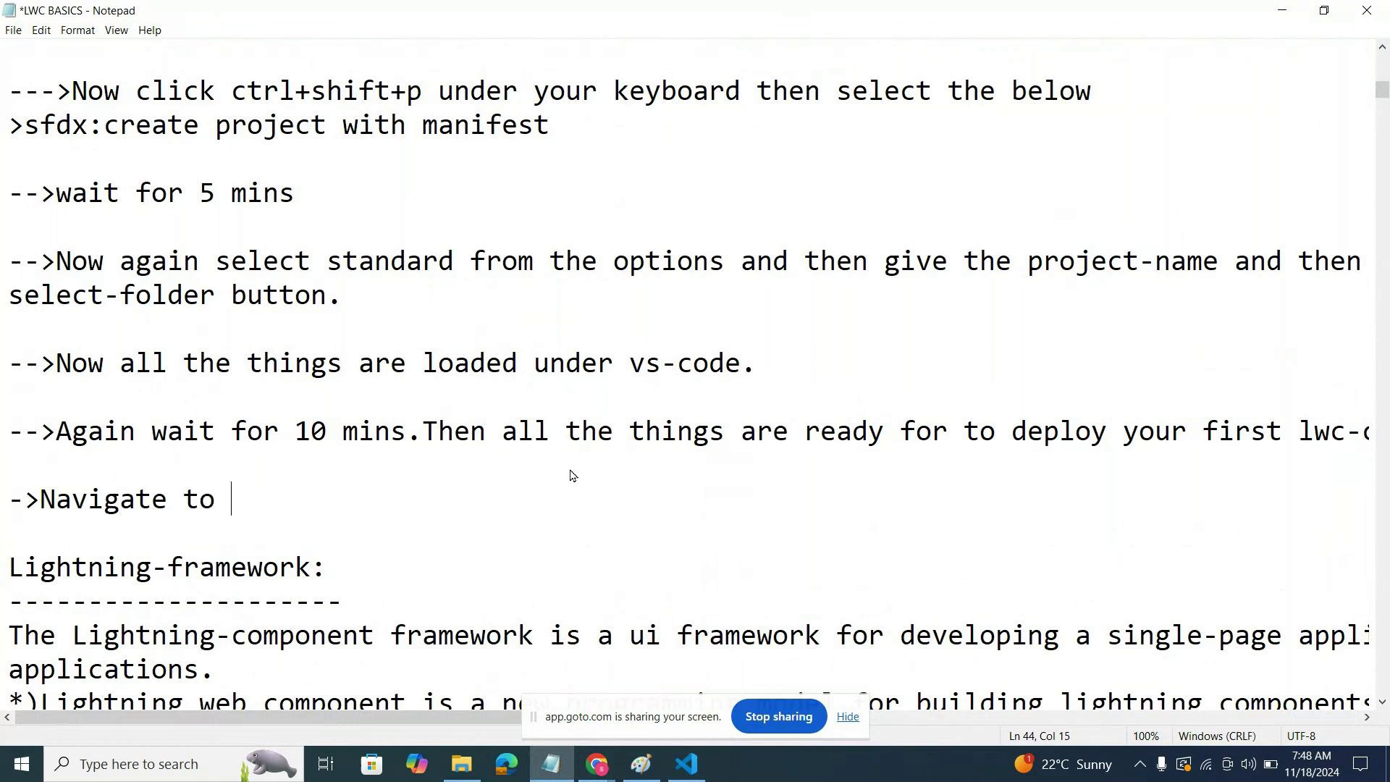
pyautogui.write('extensions a')
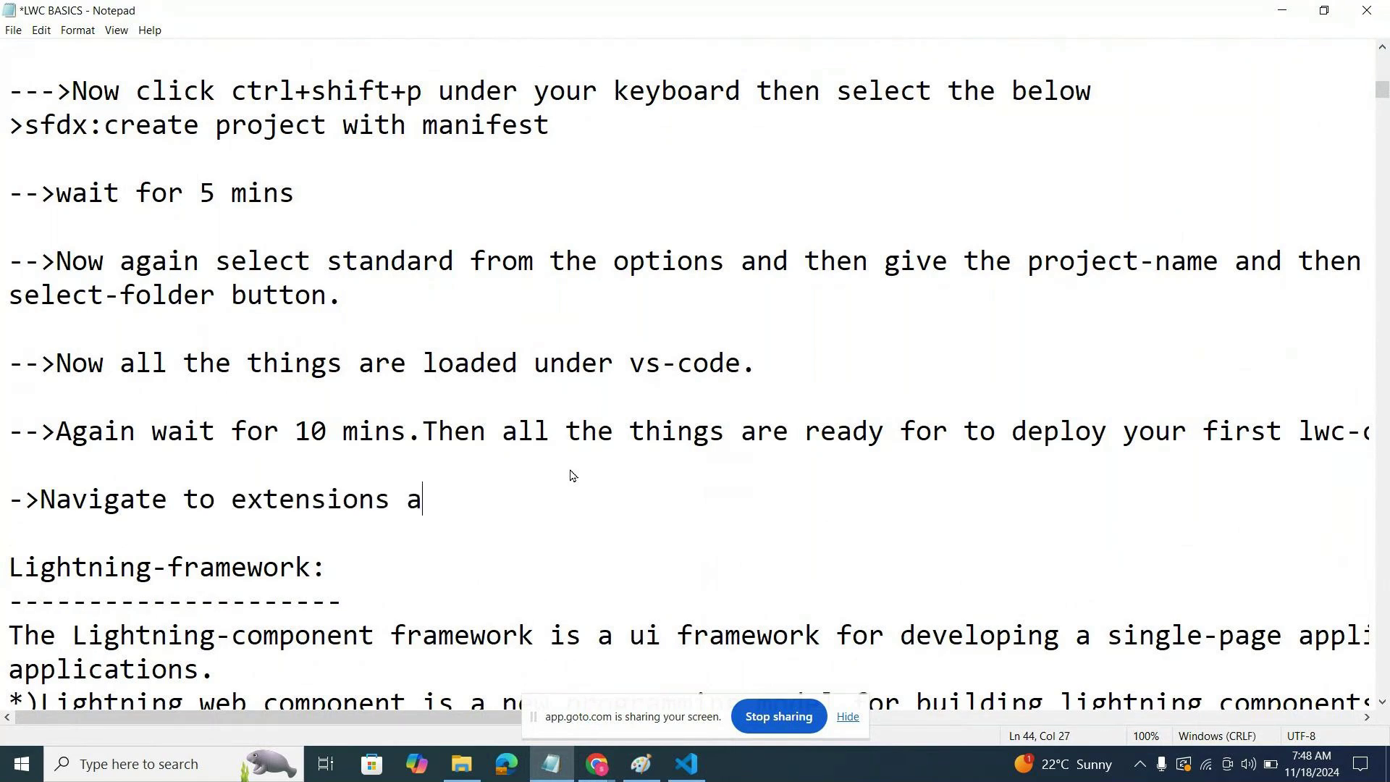
pyautogui.write('nd then ""')
pyautogui.press('Left')
# Paste "Lightning Studio" between the quotation marks of the new note line and insert "add" before the quoted name.
pyautogui.click(641, 765)
pyautogui.moveTo(611, 775)
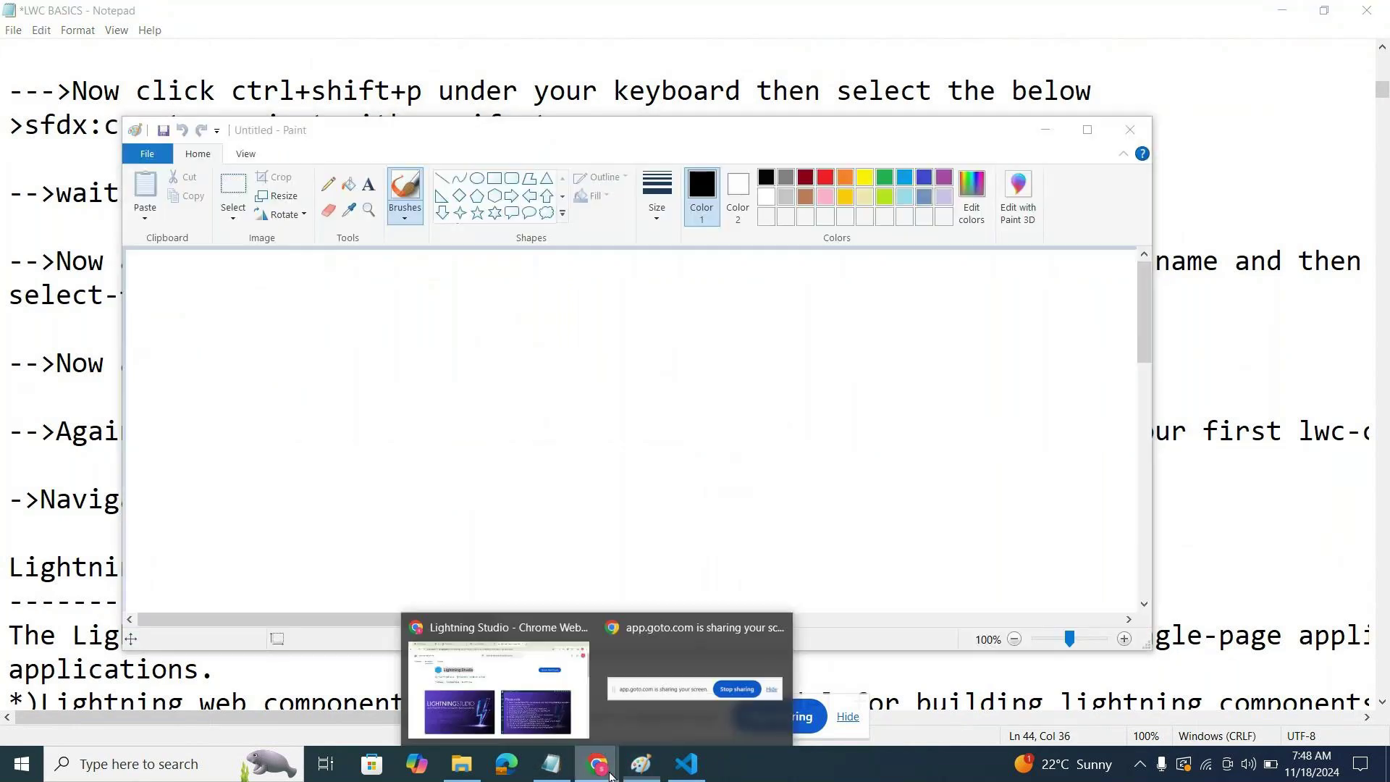
pyautogui.click(502, 688)
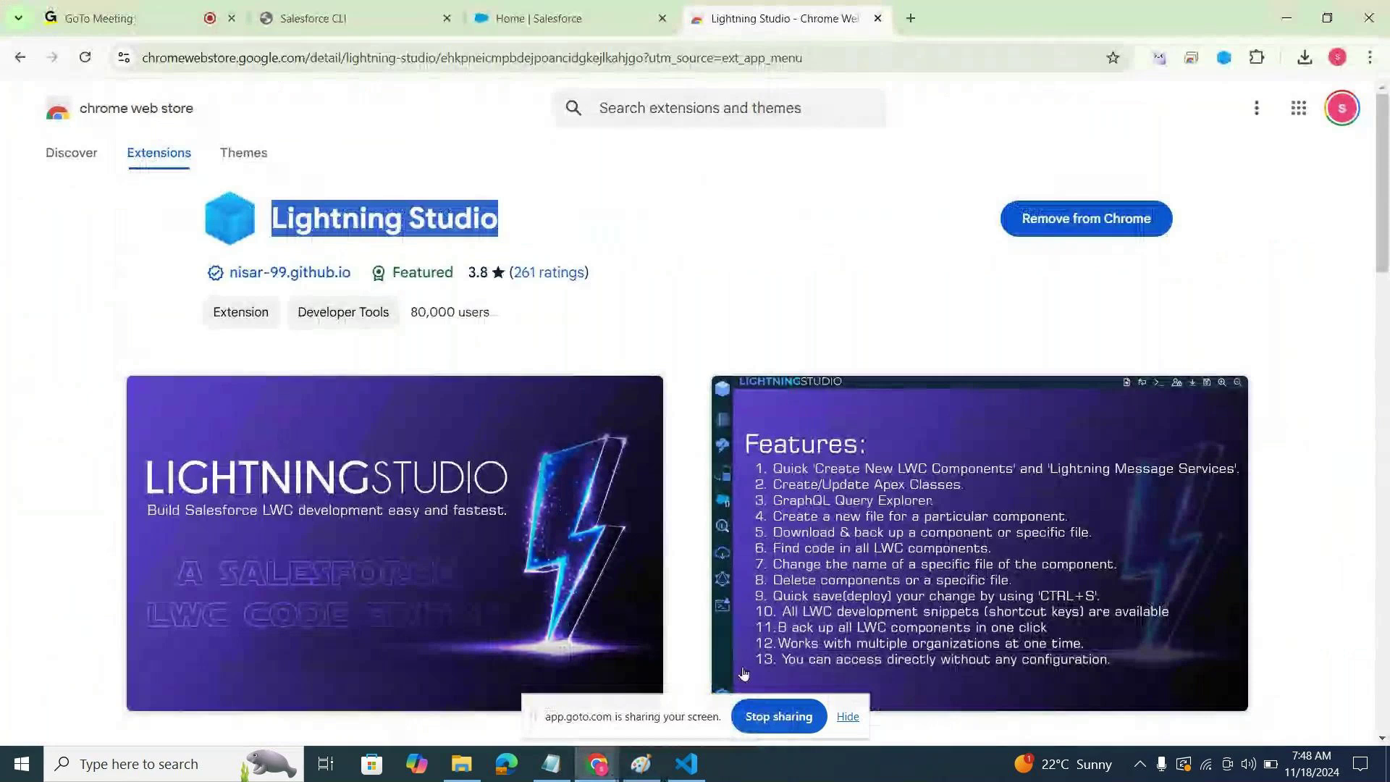
pyautogui.click(552, 764)
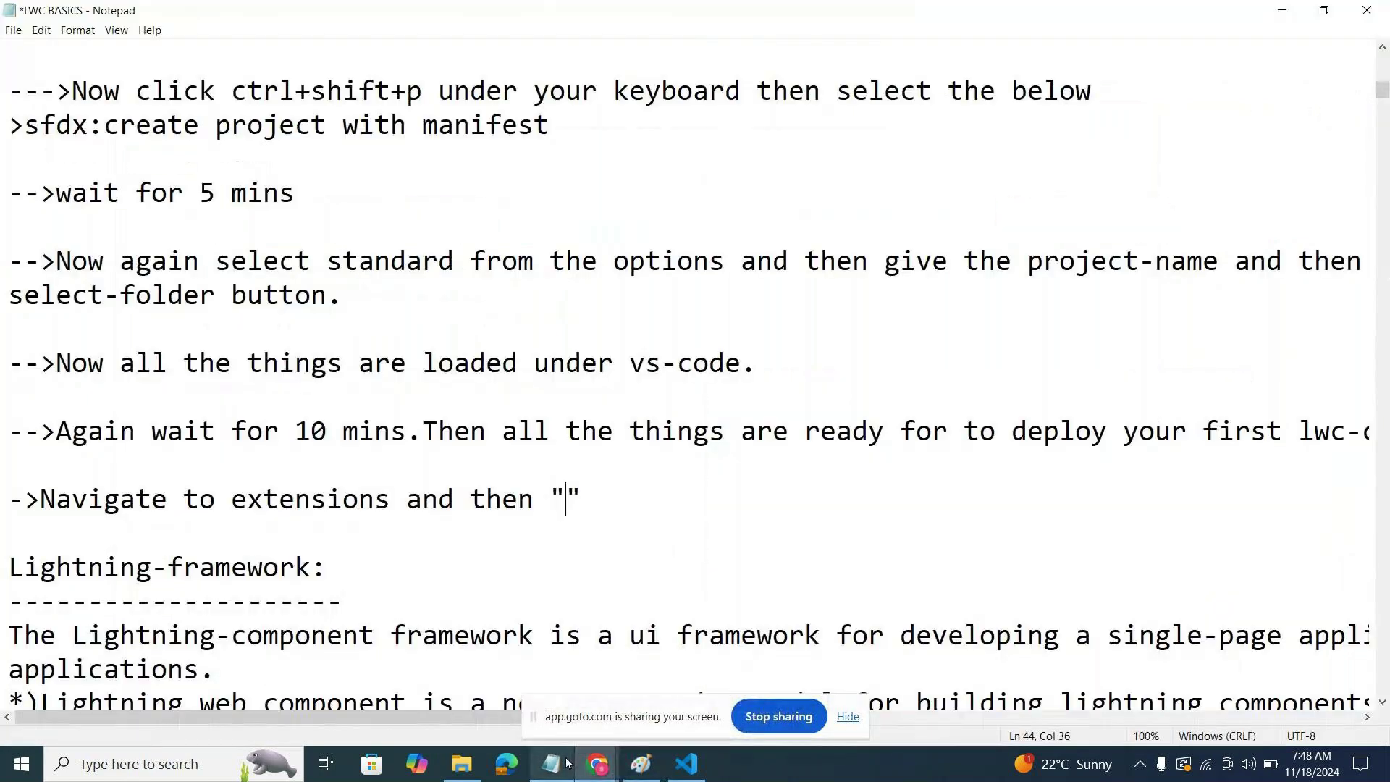
pyautogui.hotkey('ctrl', 'v')
pyautogui.click(555, 498)
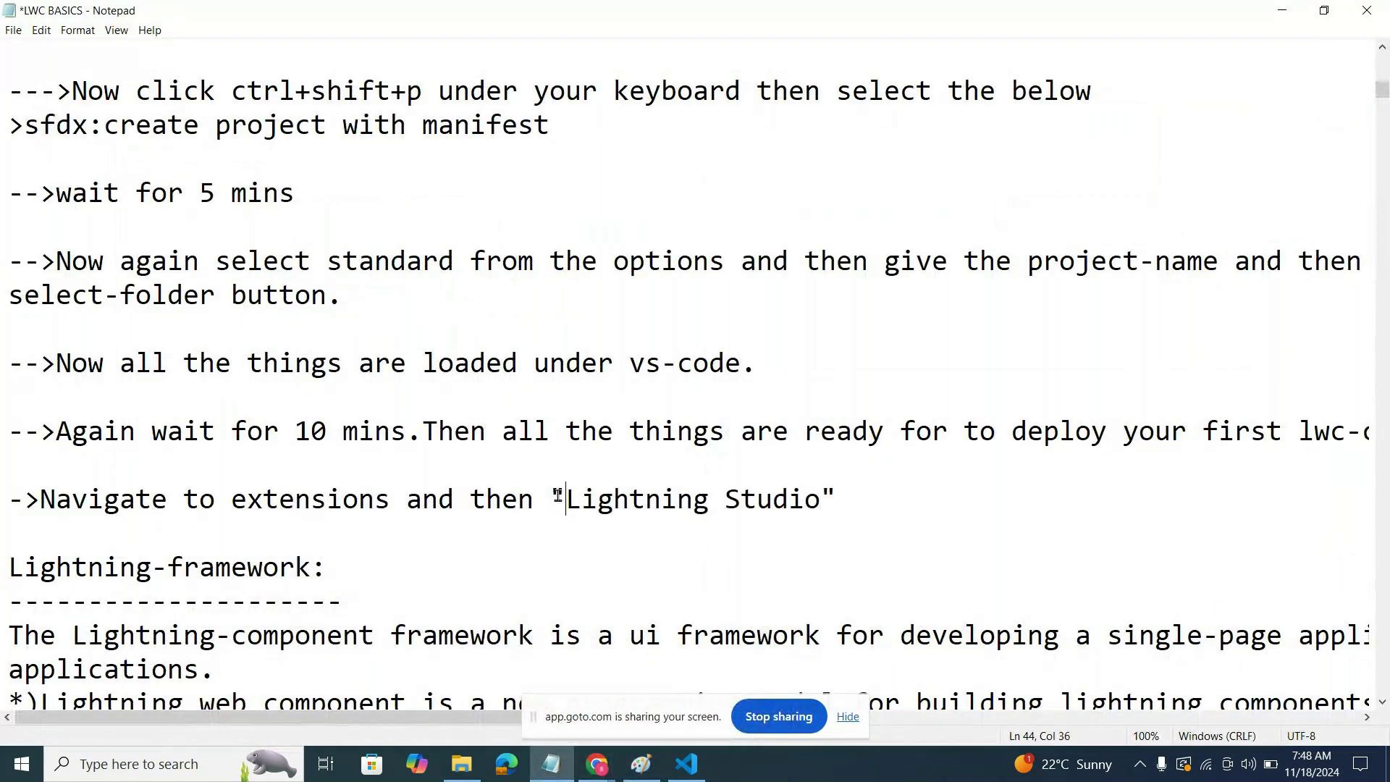
pyautogui.write('add')
# Append "to the google chrome extension.." after "Lightning Studio" in the note line and save the file.
pyautogui.press('Right')
pyautogui.hotkey('ctrl', 'Right')
pyautogui.press('Right')
pyautogui.press('Right')
pyautogui.press('Right')
pyautogui.press('Right')
pyautogui.press('Right')
pyautogui.press('Right')
pyautogui.press('Right')
pyautogui.write('to the g')
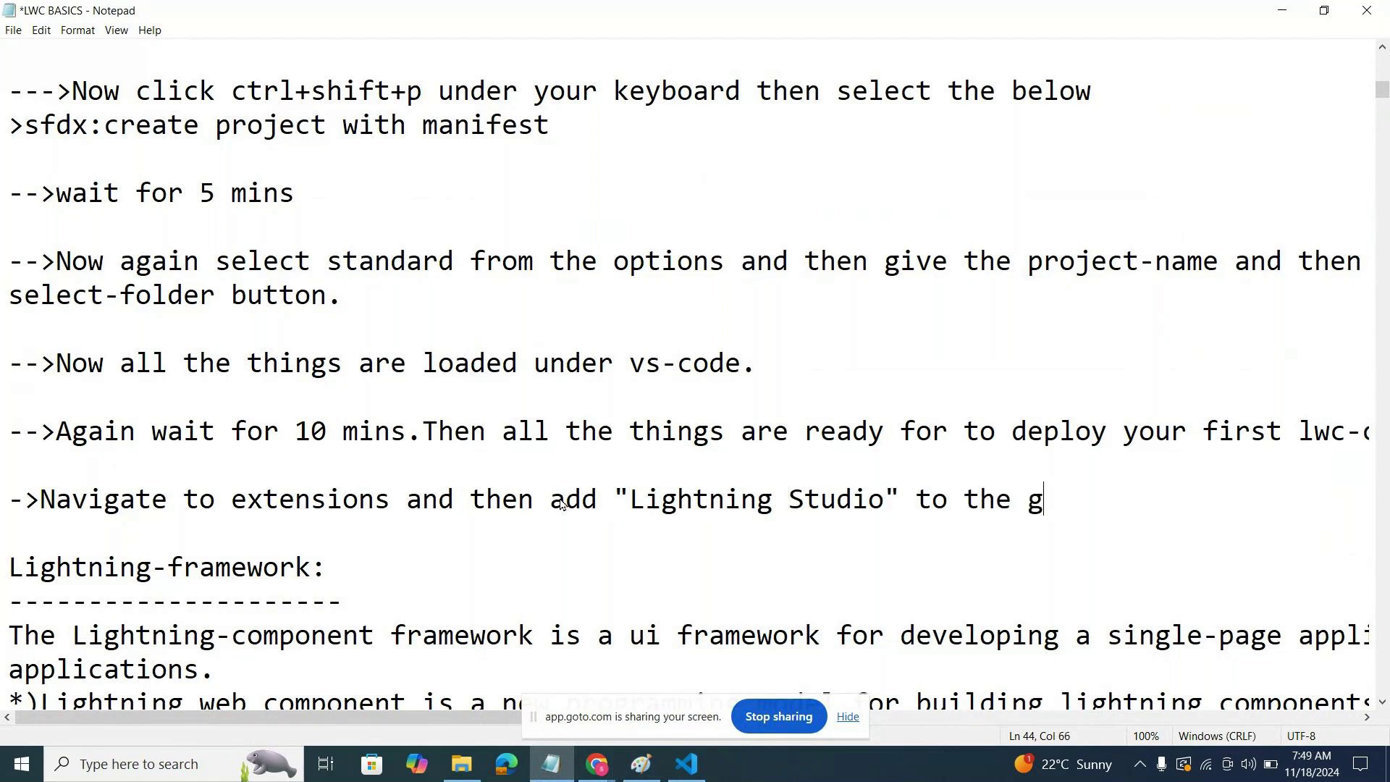
pyautogui.write('oogle chrome')
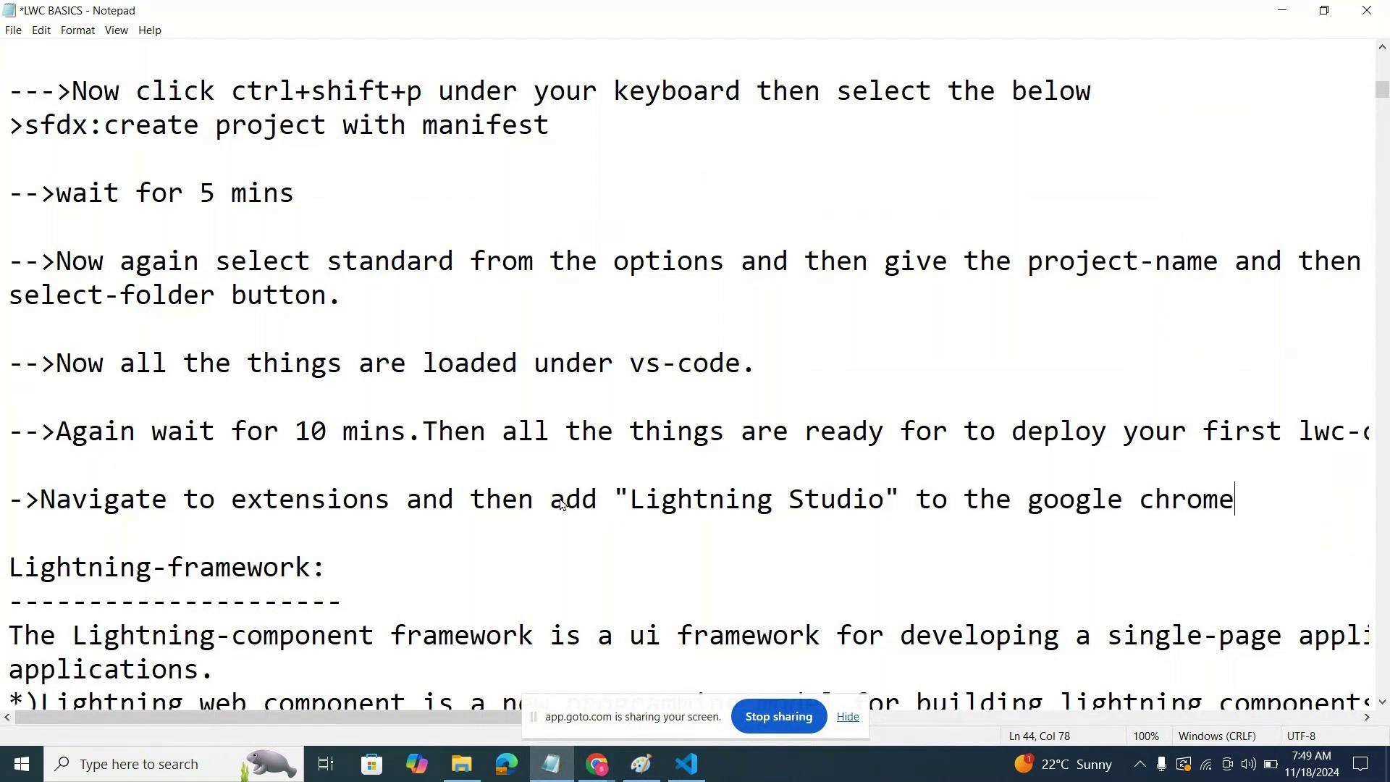
pyautogui.write(' extem')
pyautogui.press('BackSpace')
pyautogui.write('nsion..')
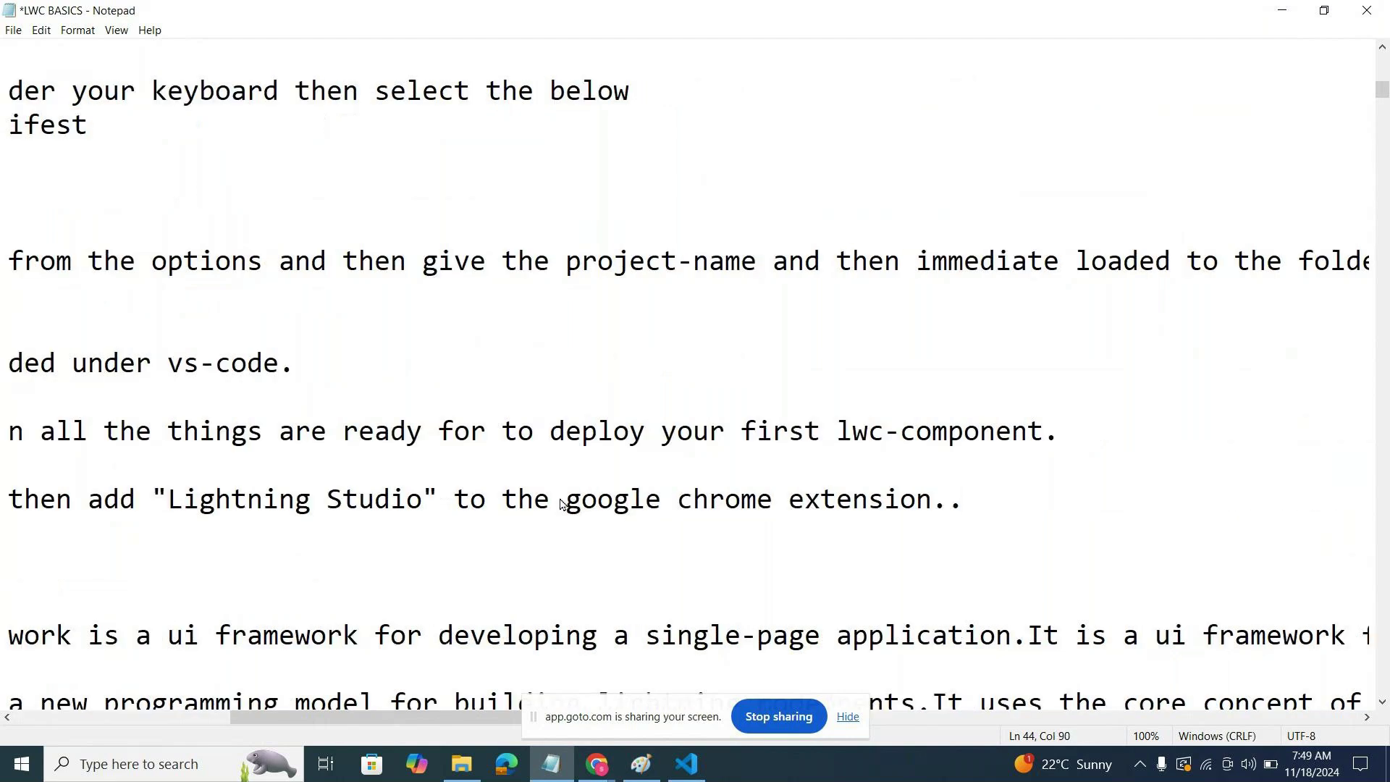
pyautogui.hotkey('ctrl', 's')
# Launch Lightning Studio from the Salesforce Setup Home page in Chrome, view its component list and close it.
pyautogui.moveTo(596, 764)
pyautogui.click(510, 673)
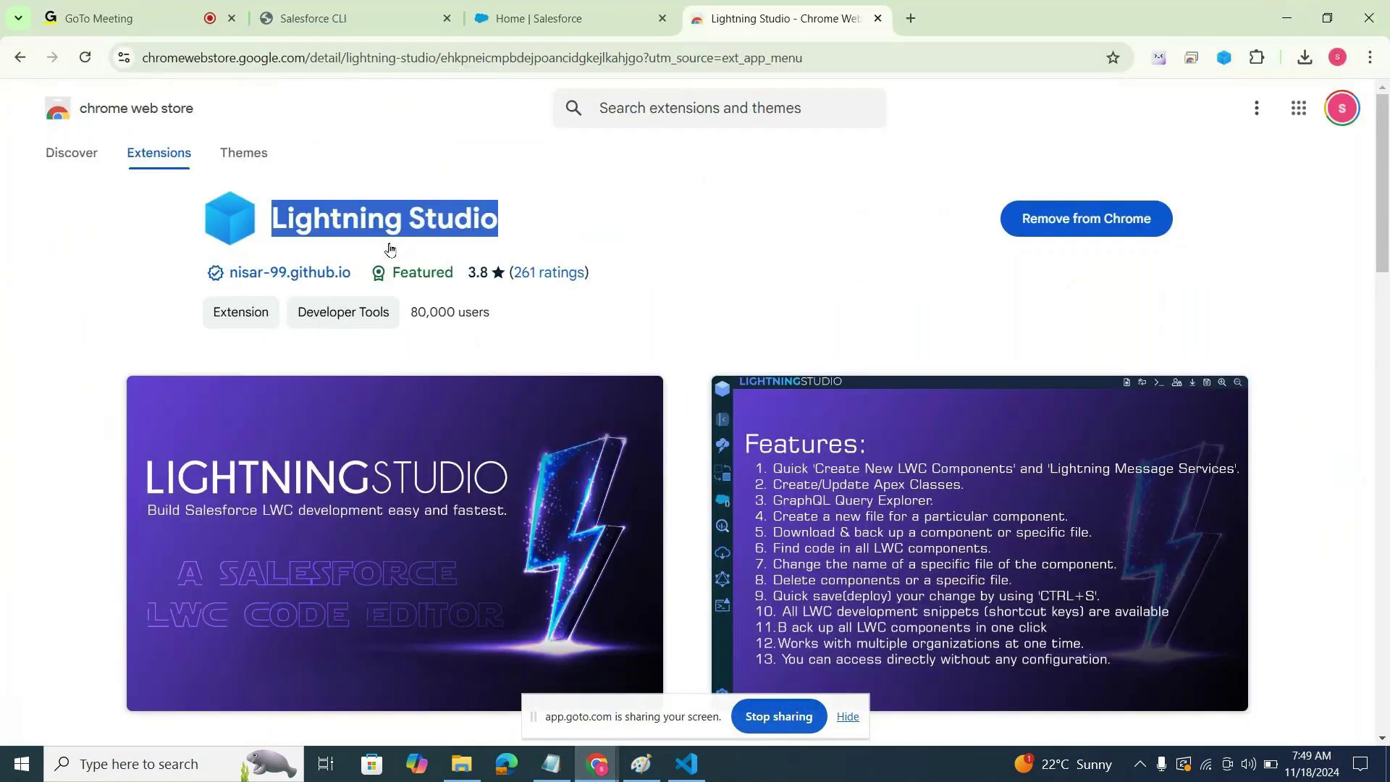
pyautogui.click(623, 10)
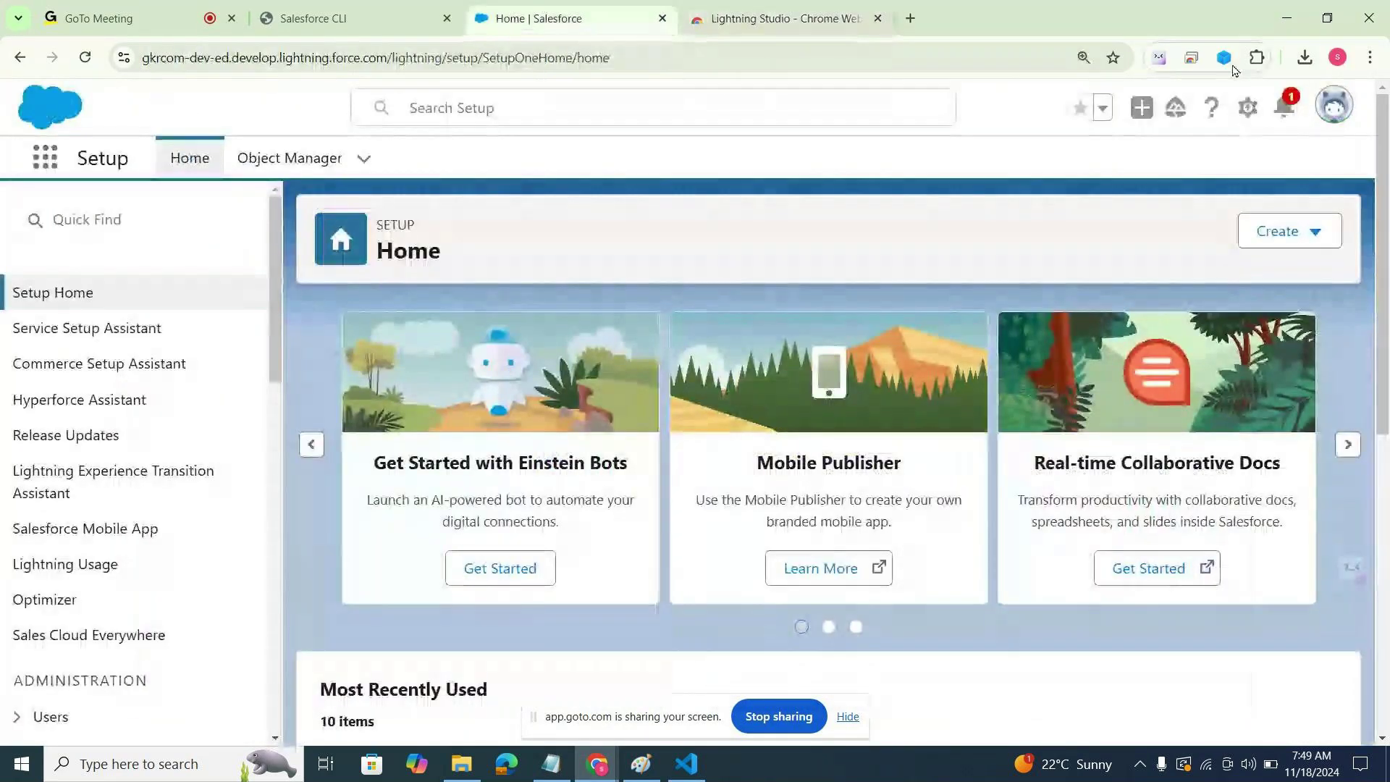
pyautogui.click(1234, 68)
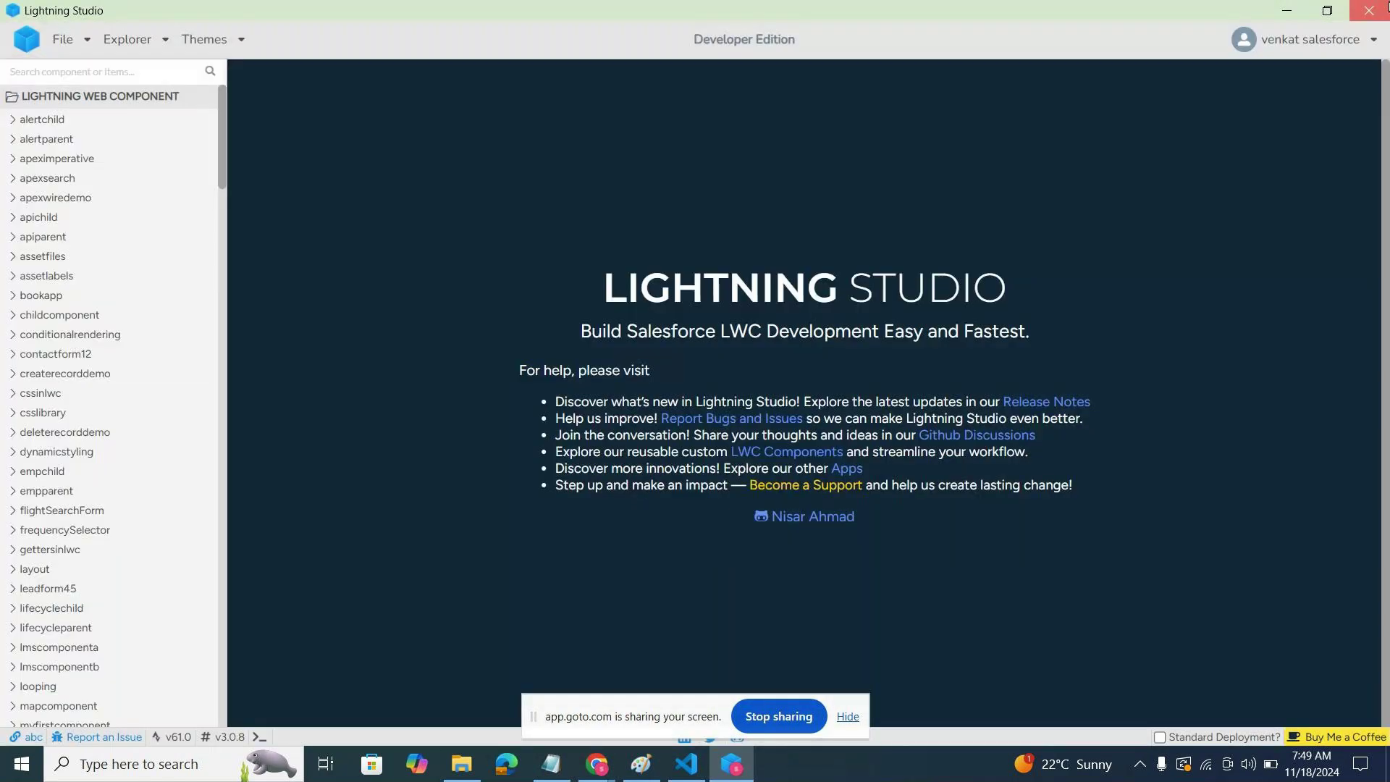
pyautogui.click(1369, 10)
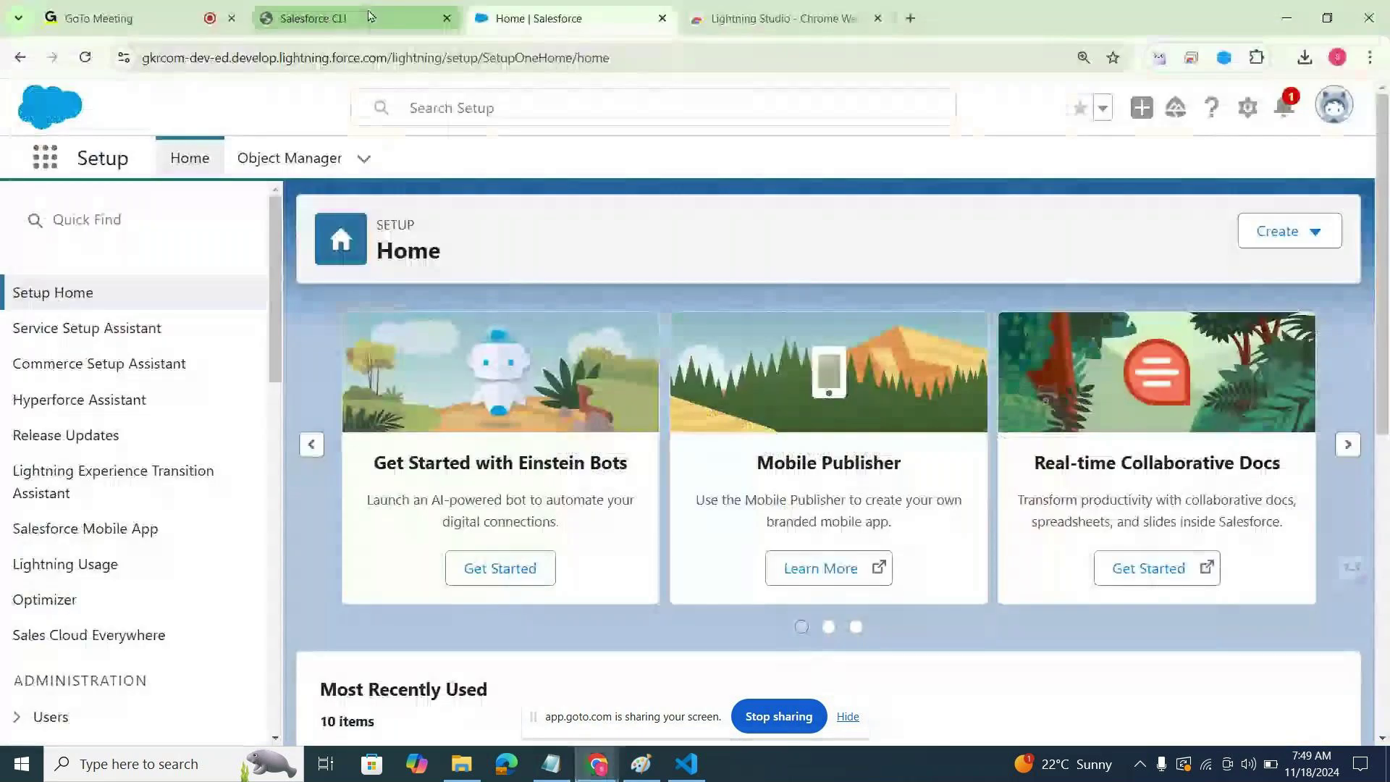
# Open the bookmarked "Salesforce Batch 51 (7AM)" Google Drive folder in a new tab and enter its Salesforce Lwc folder.
pyautogui.click(760, 15)
pyautogui.click(910, 18)
pyautogui.click(1292, 88)
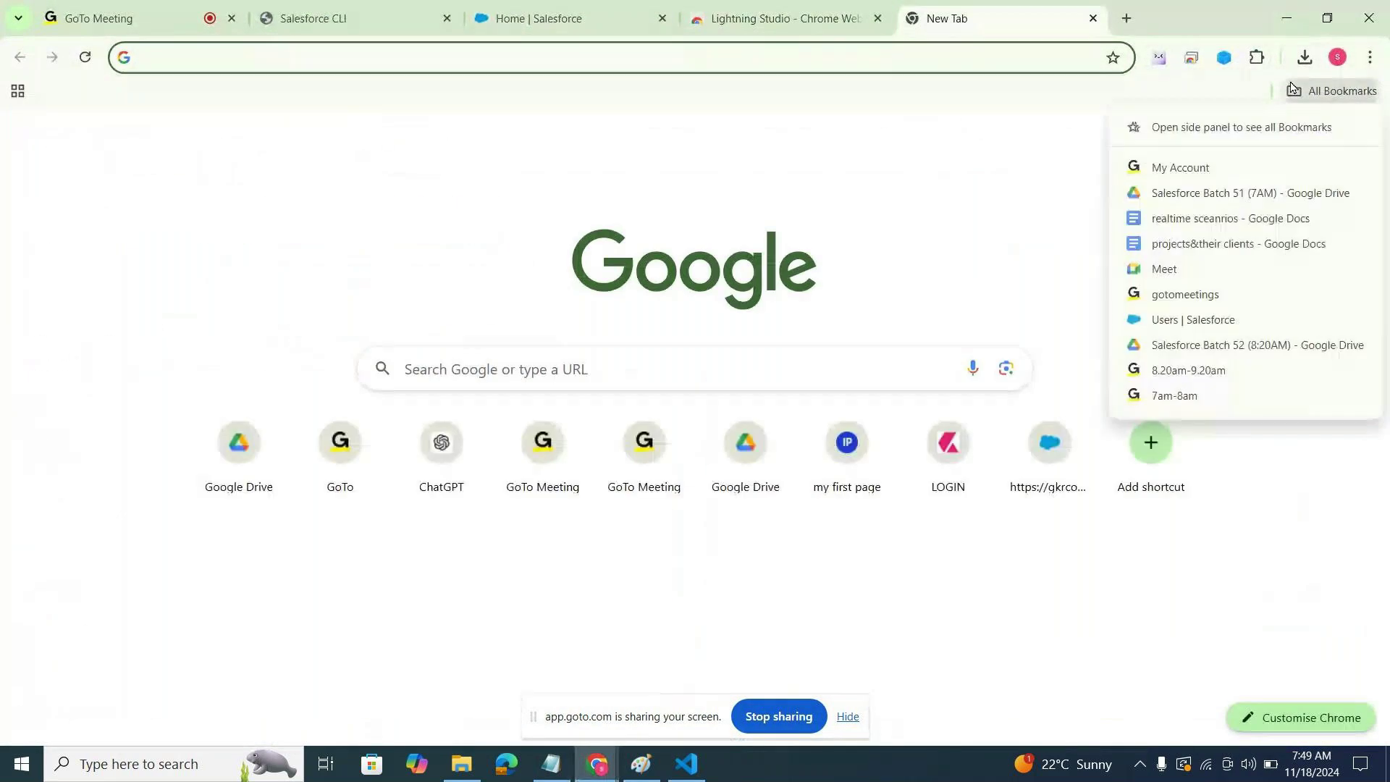
pyautogui.click(1247, 203)
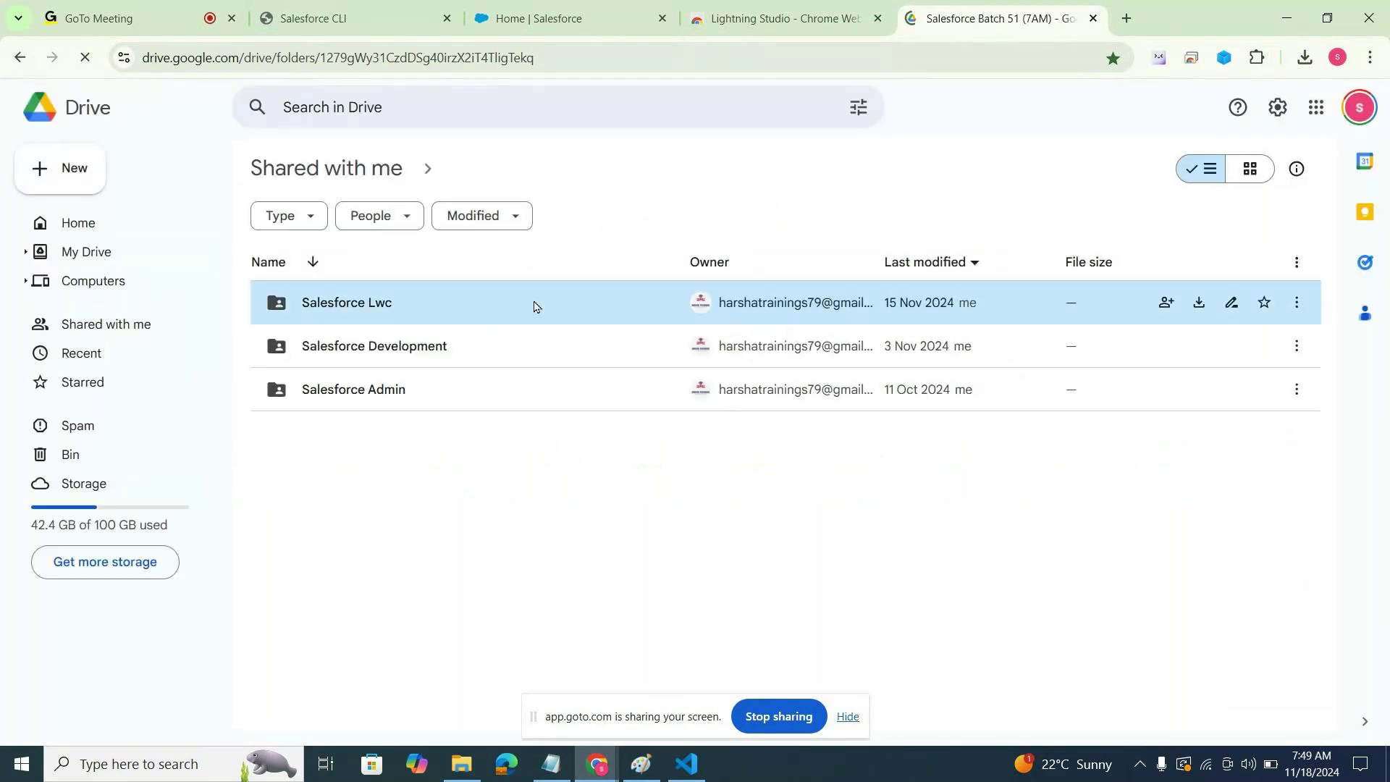
pyautogui.doubleClick(534, 307)
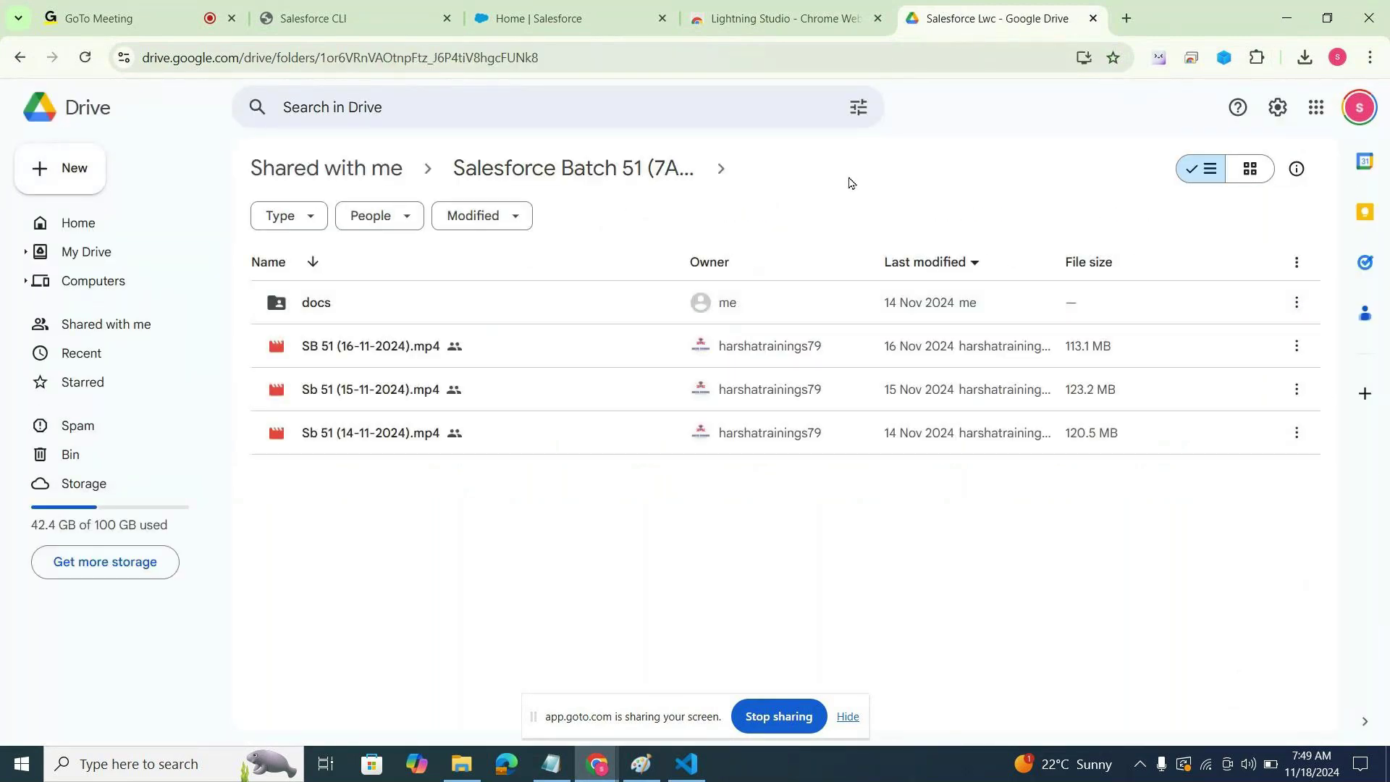
# Open the sharing settings of the Salesforce Lwc folder and review the people with access.
pyautogui.click(949, 169)
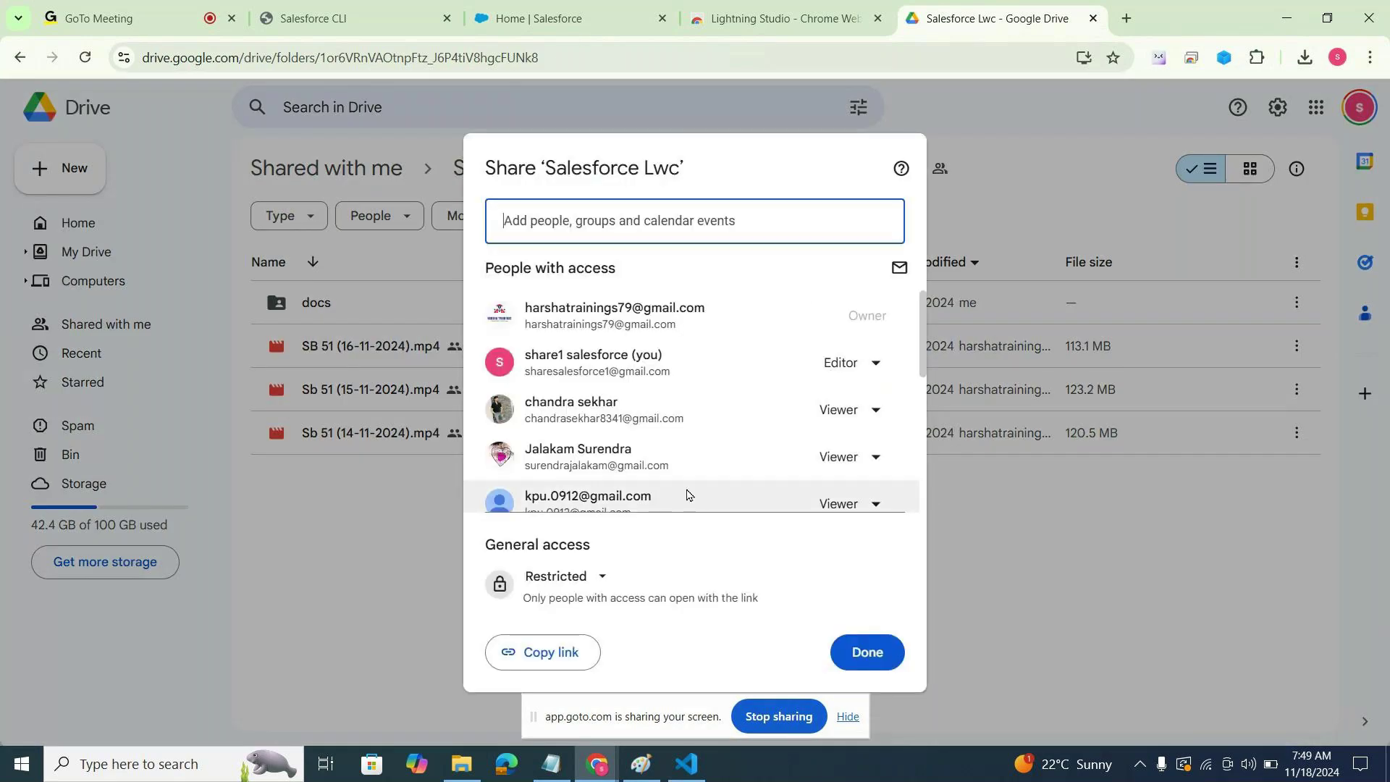
pyautogui.scroll(-5, 707, 459)
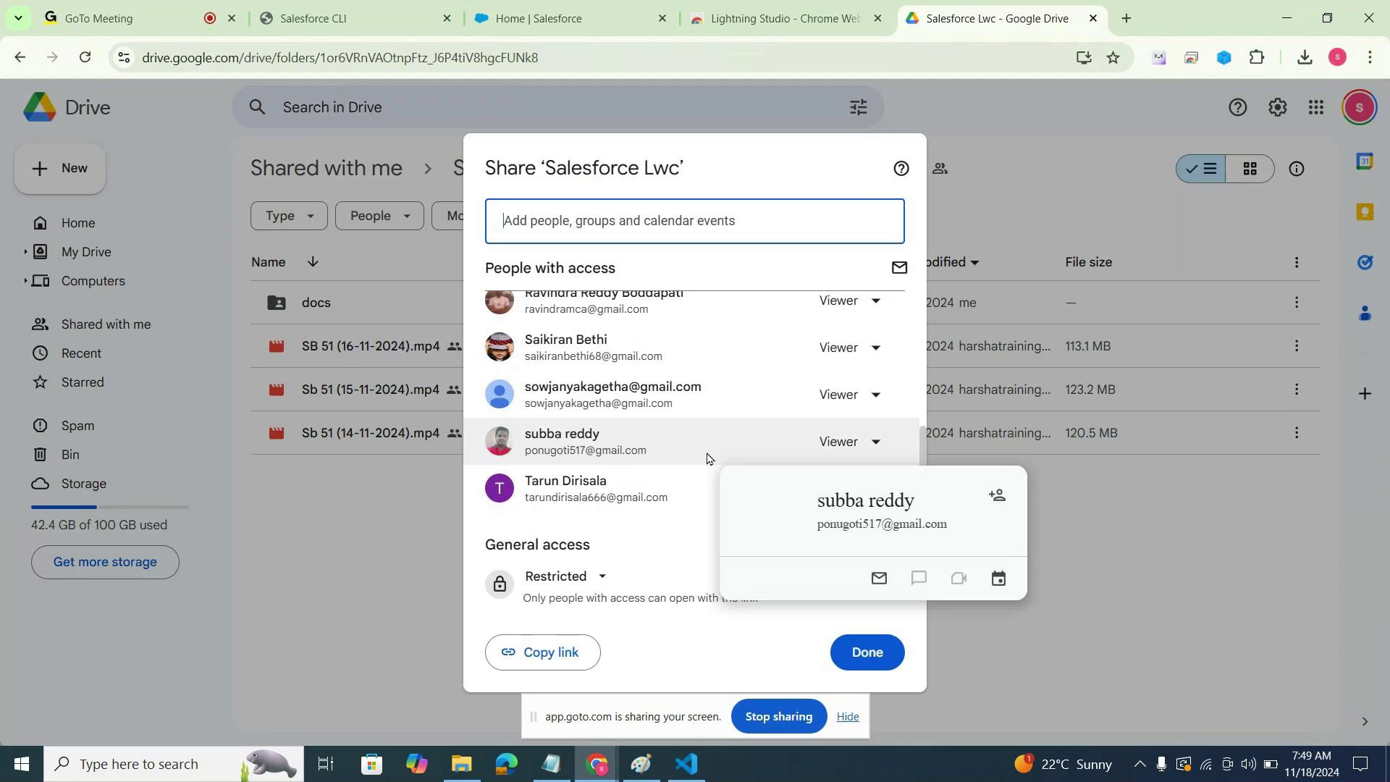
pyautogui.scroll(5, 707, 458)
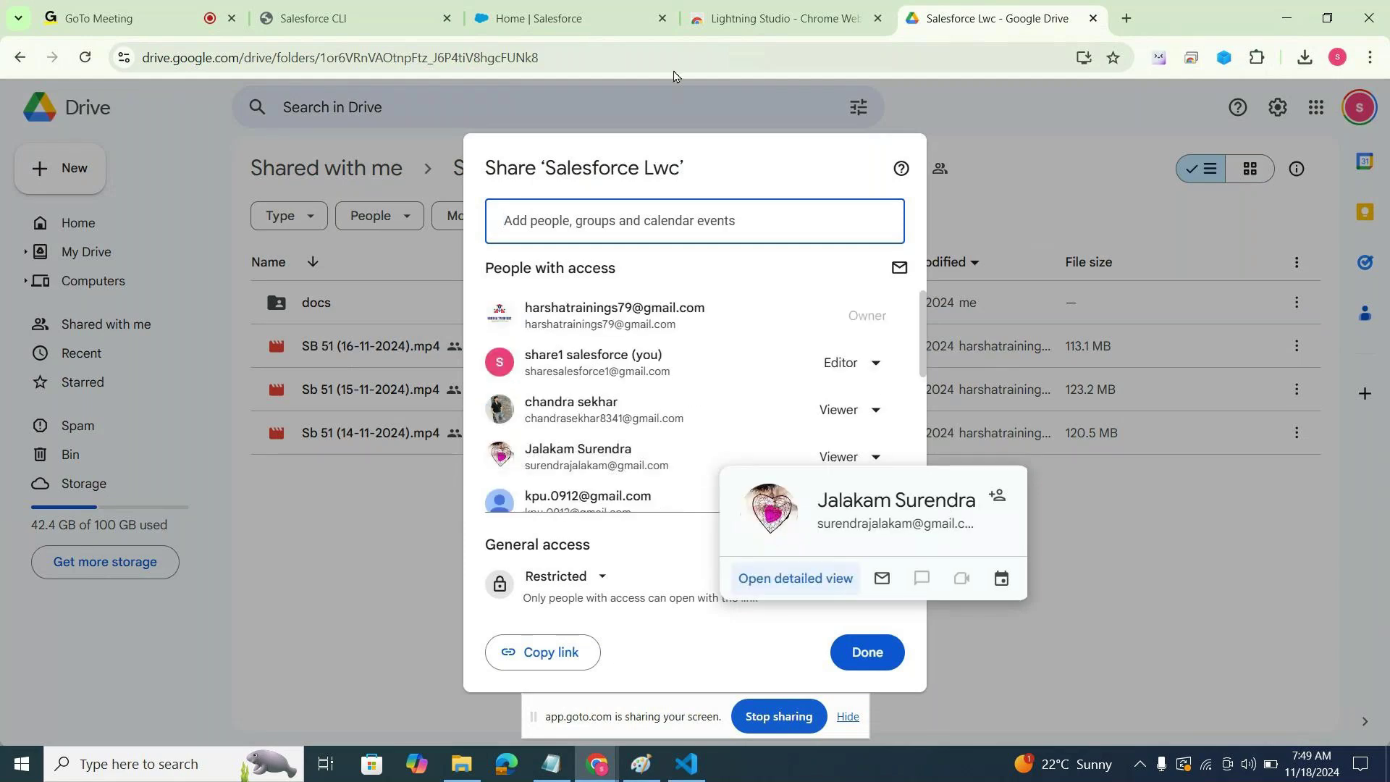
# Switch to GoTo Meeting, show the chat and copy the e-mail address in its first message.
pyautogui.click(108, 18)
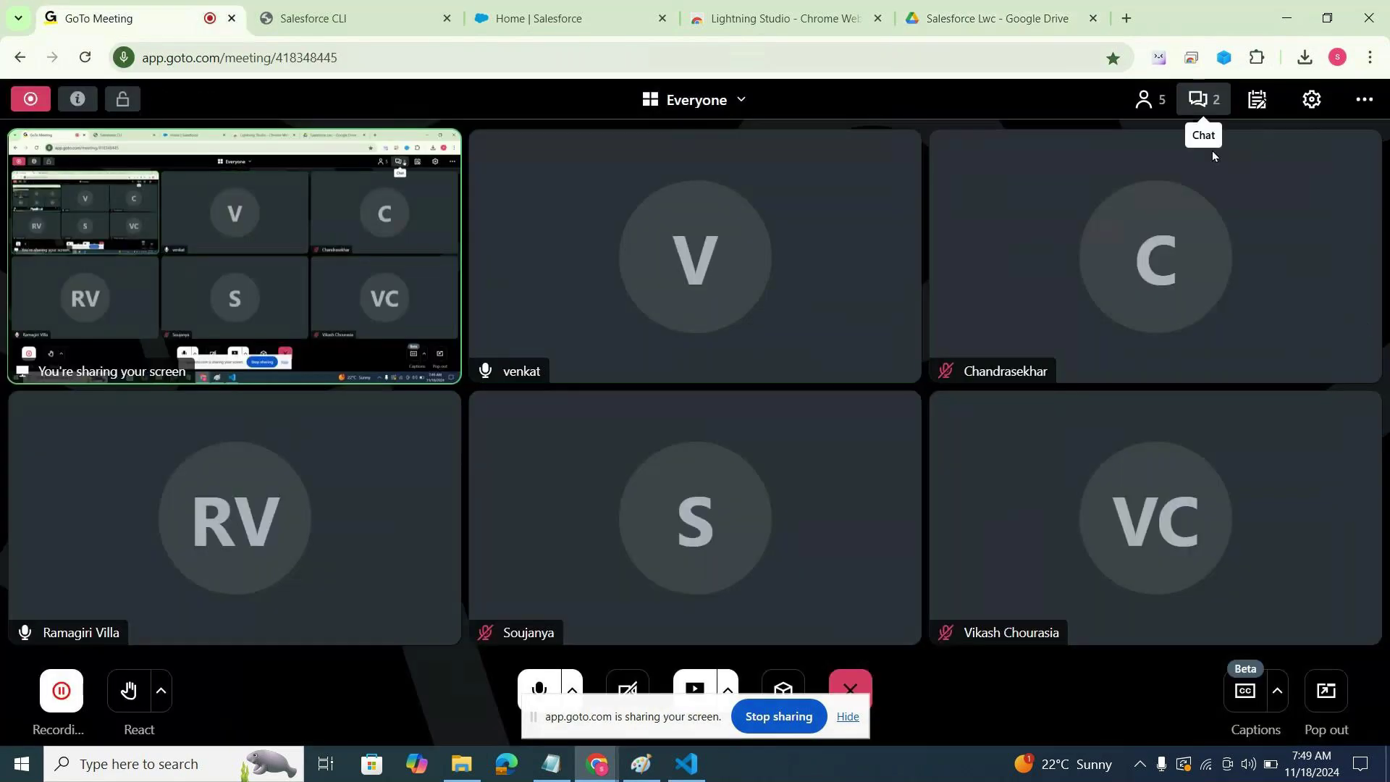
pyautogui.click(1215, 98)
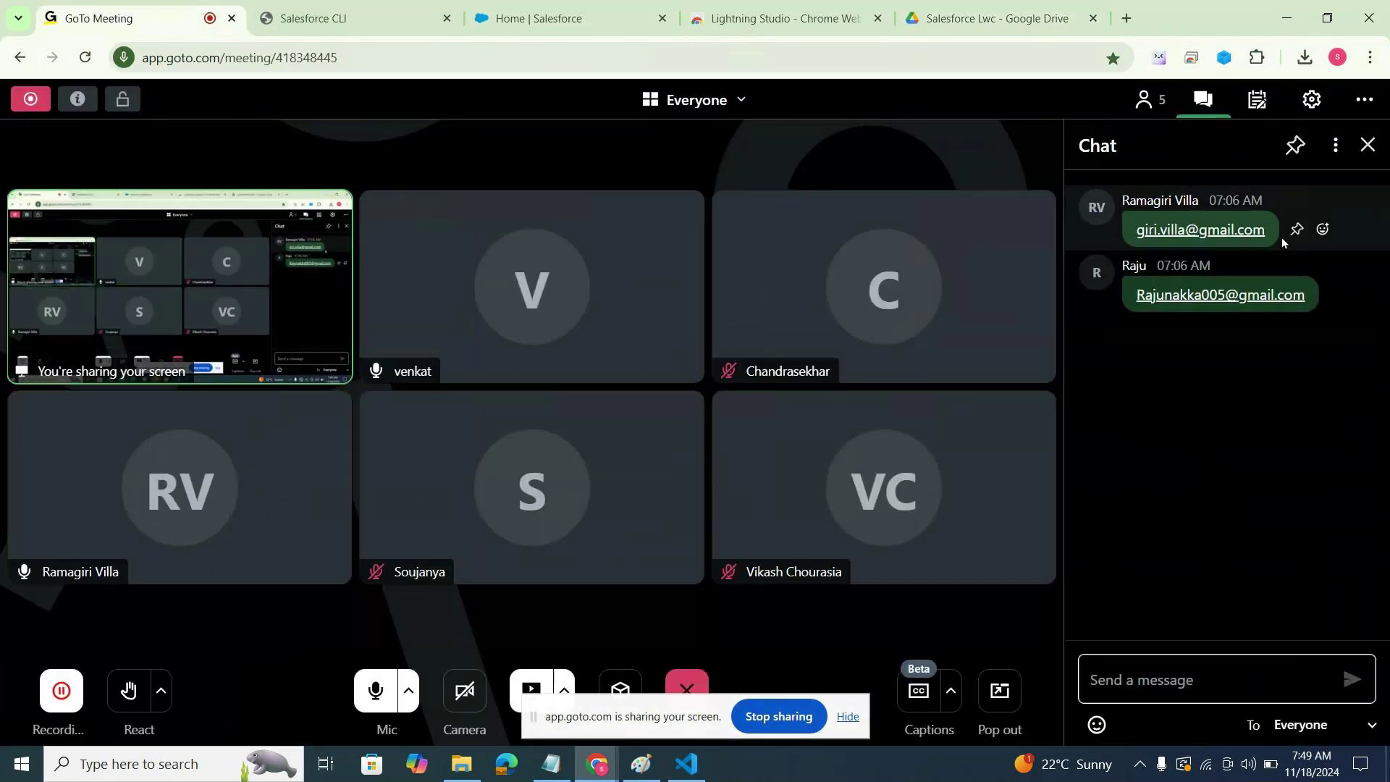
pyautogui.moveTo(1278, 231); pyautogui.dragTo(1138, 225)
pyautogui.hotkey('ctrl', 'c')
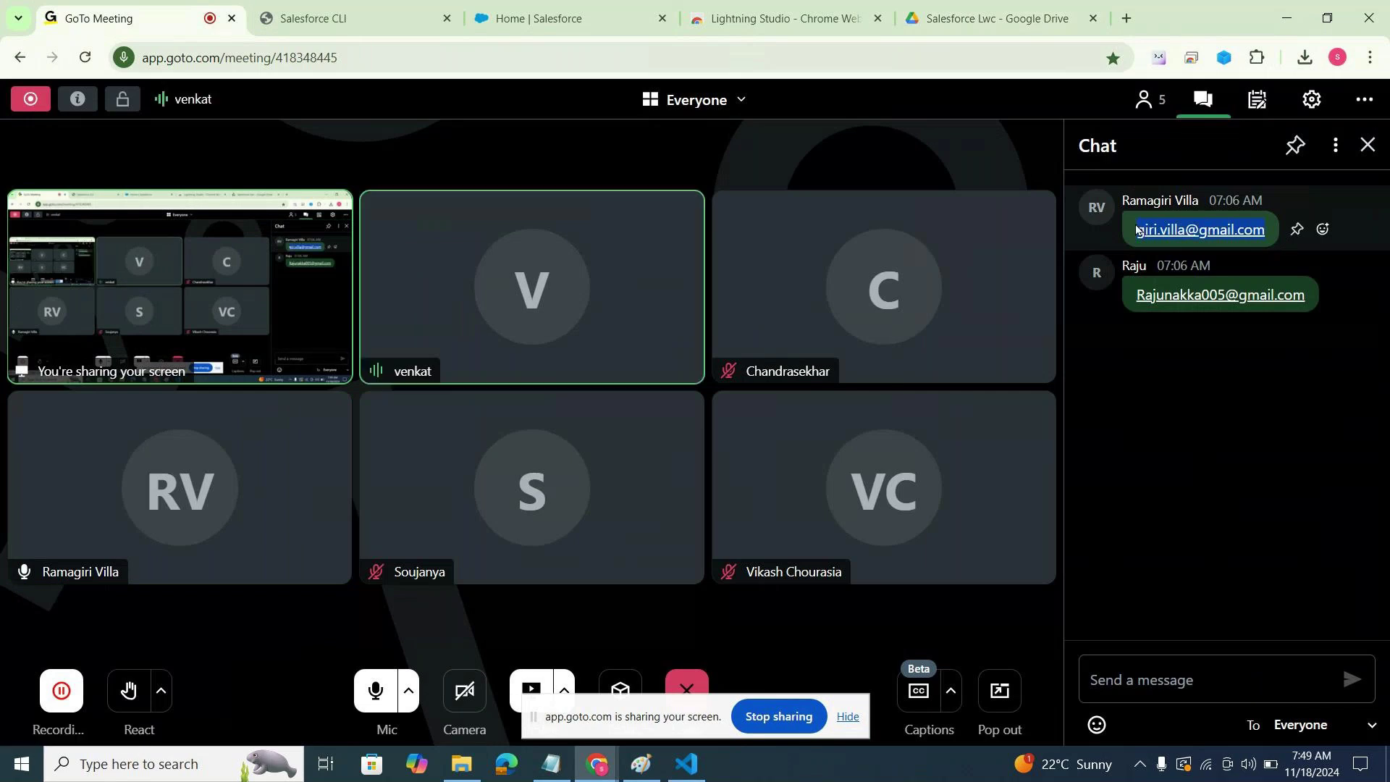
# Share the Salesforce Lwc folder in Google Drive with the copied e-mail address as Viewer, with notification enabled.
pyautogui.click(996, 15)
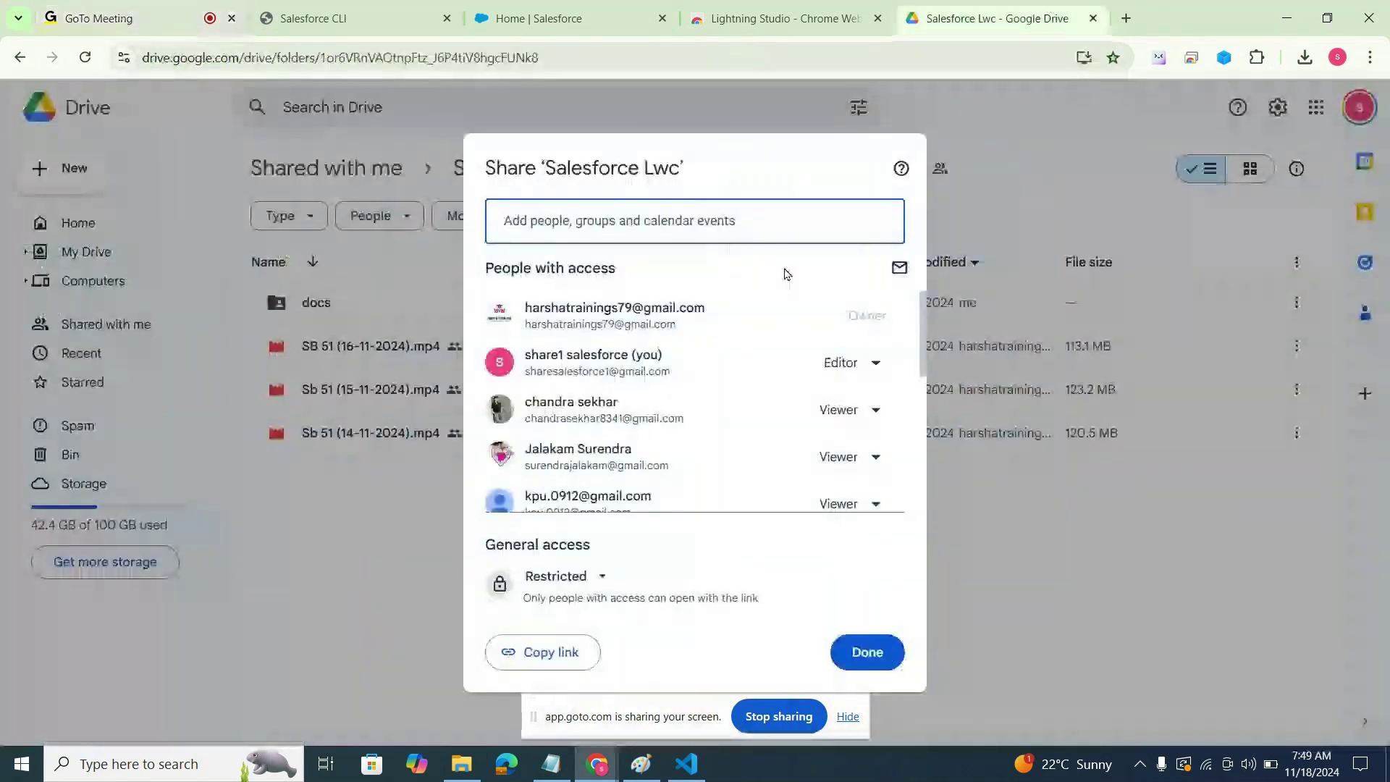
pyautogui.hotkey('ctrl', 'v')
pyautogui.click(865, 324)
pyautogui.click(877, 373)
pyautogui.click(893, 565)
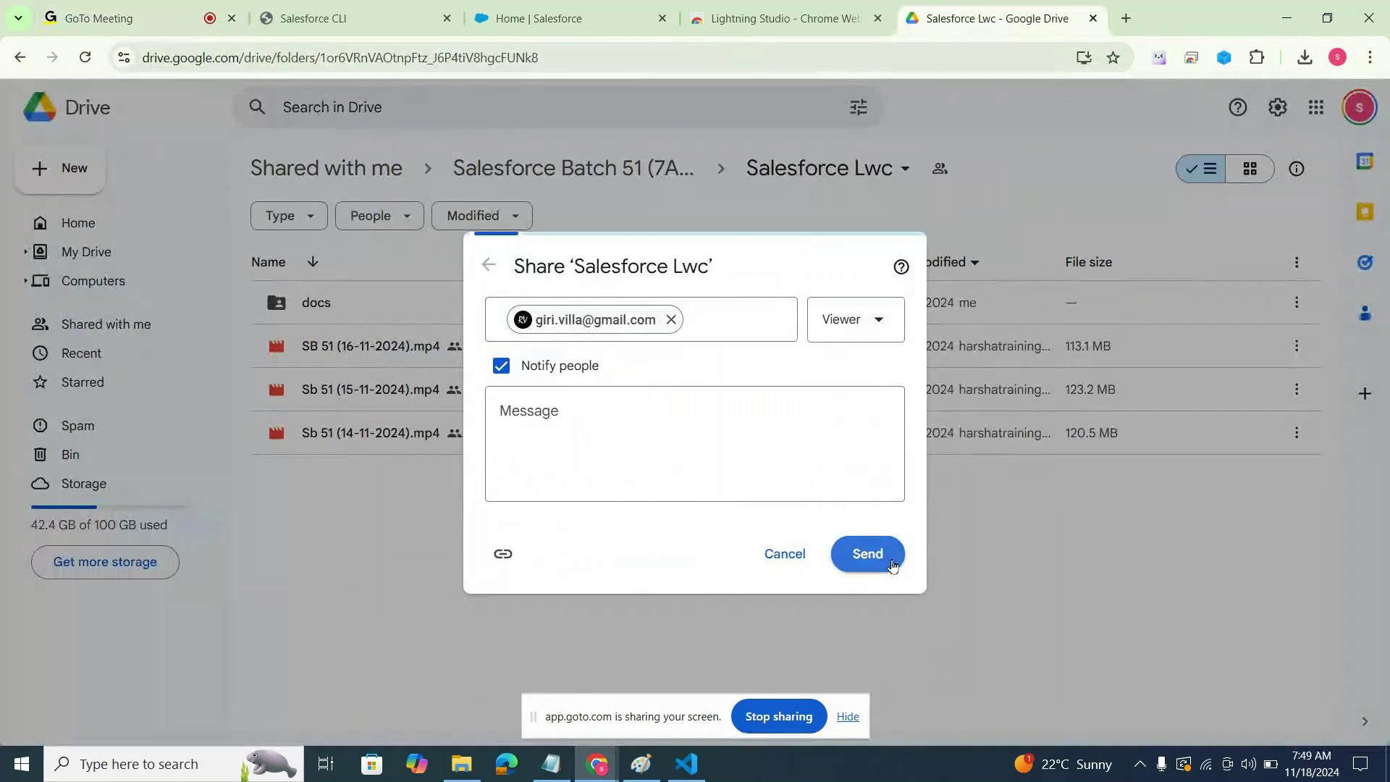
# Return to GoTo Meeting, select the e-mail address in the second chat message and close the chat.
pyautogui.click(119, 15)
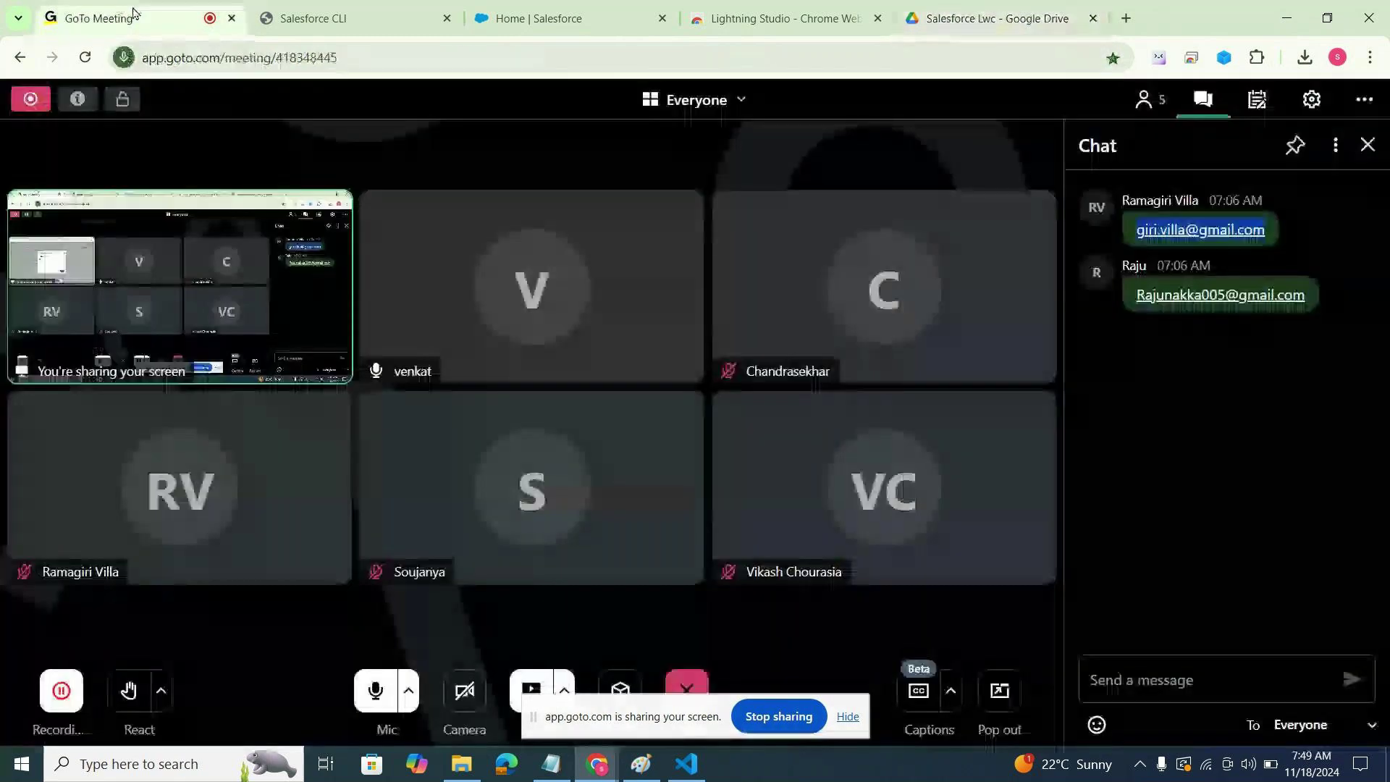
pyautogui.moveTo(1308, 295); pyautogui.dragTo(1131, 292)
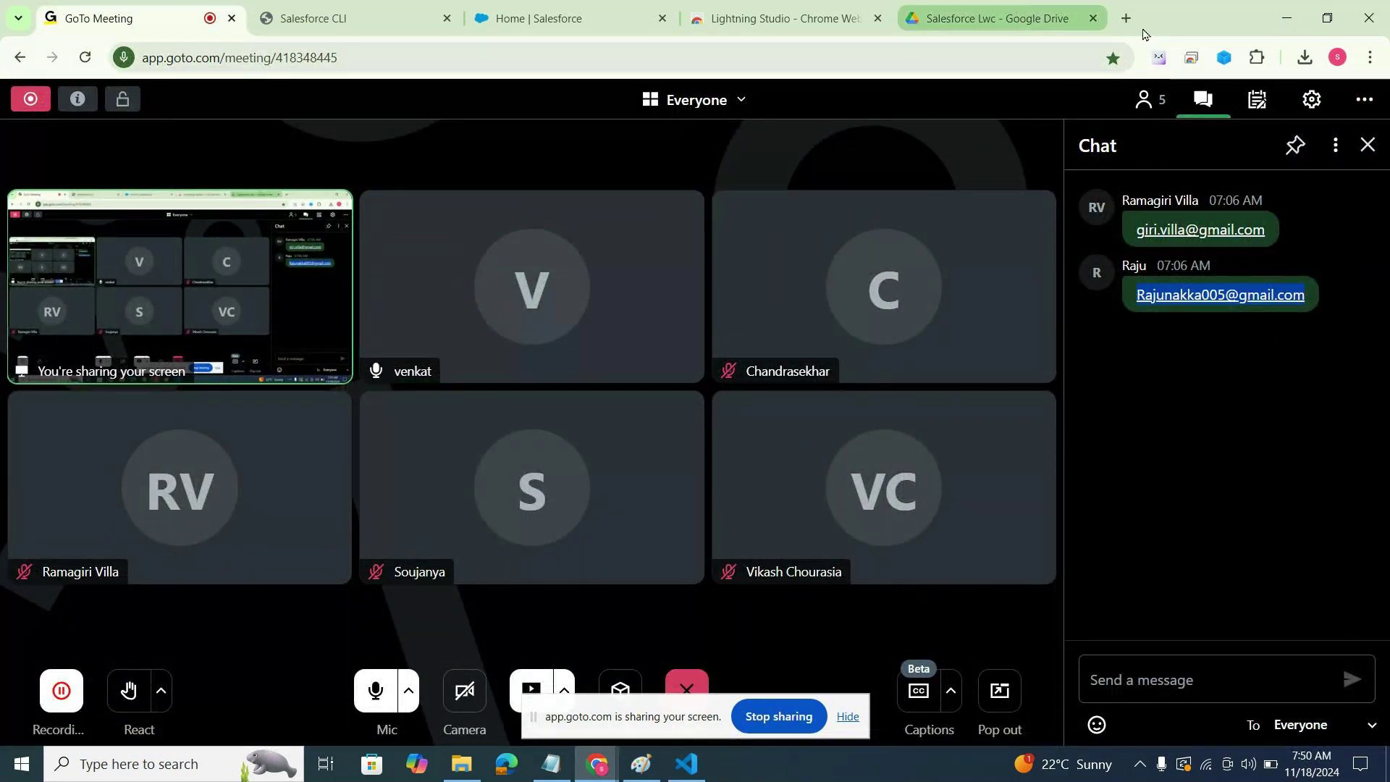
pyautogui.click(1368, 145)
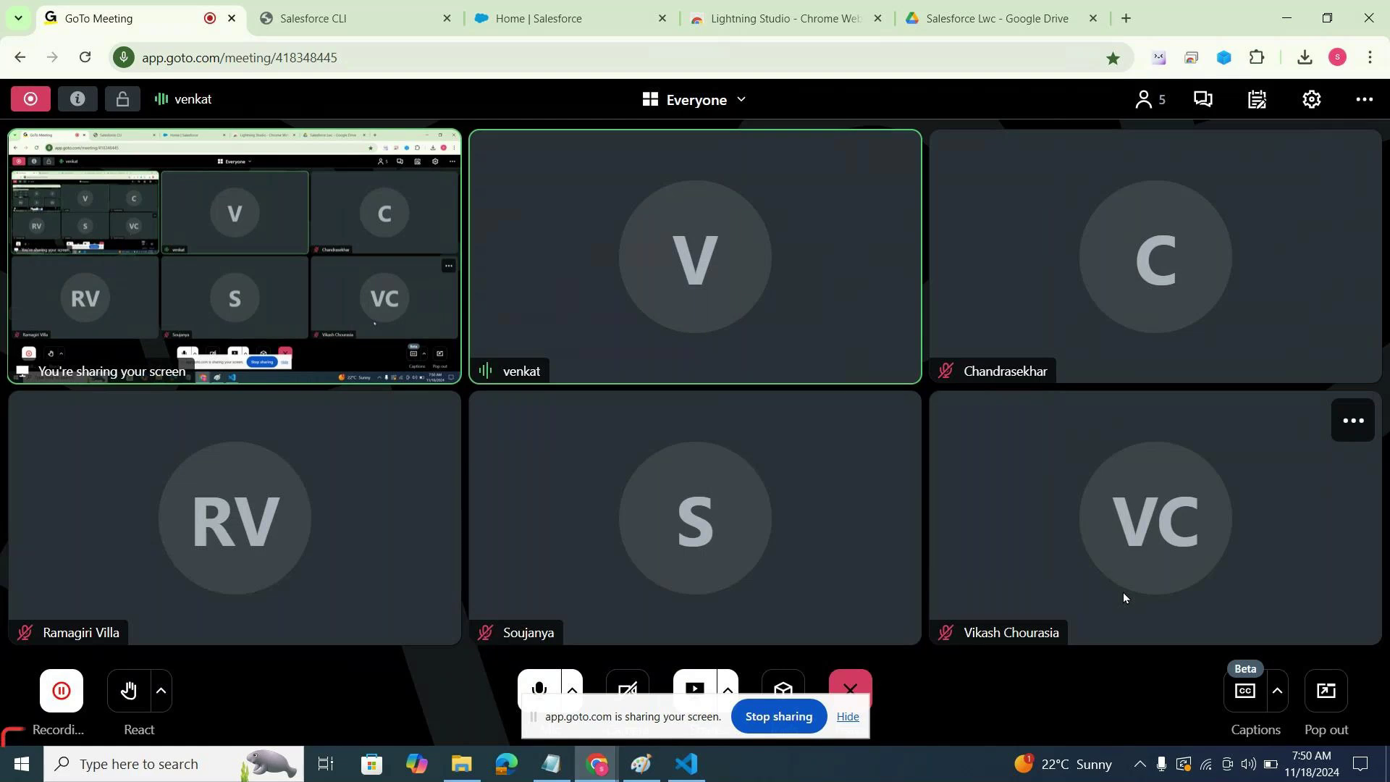
# Check the date in the system calendar and dismiss the incoming chat notification in the meeting.
pyautogui.click(1313, 773)
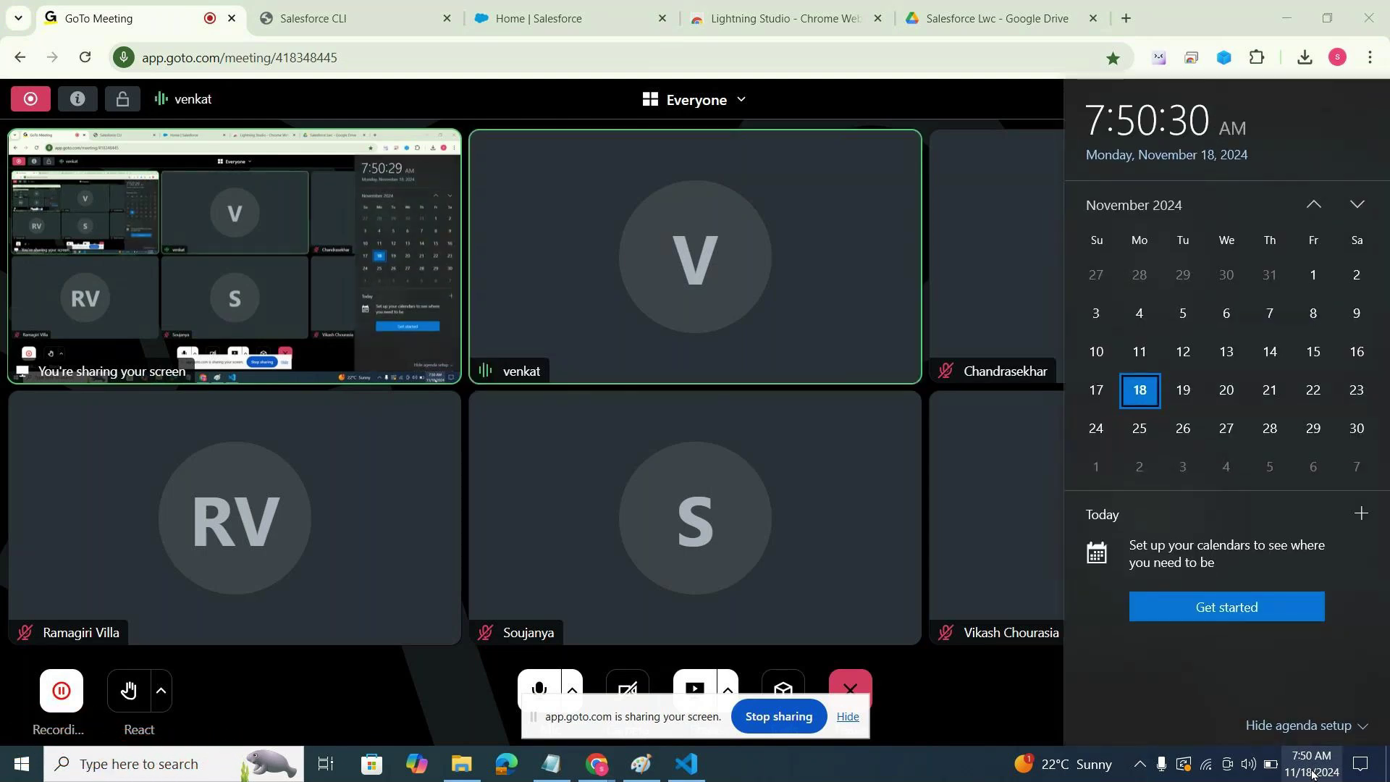
pyautogui.click(1313, 773)
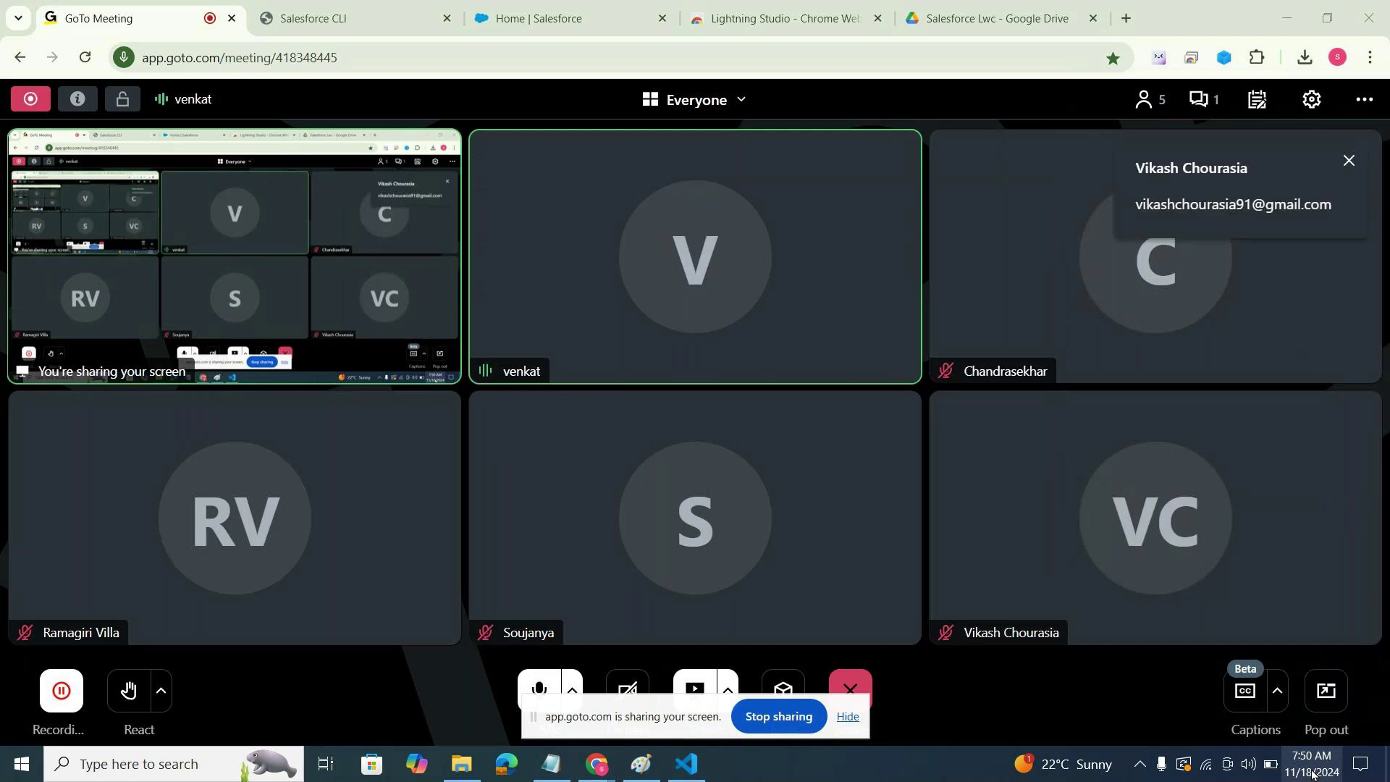
pyautogui.click(1349, 160)
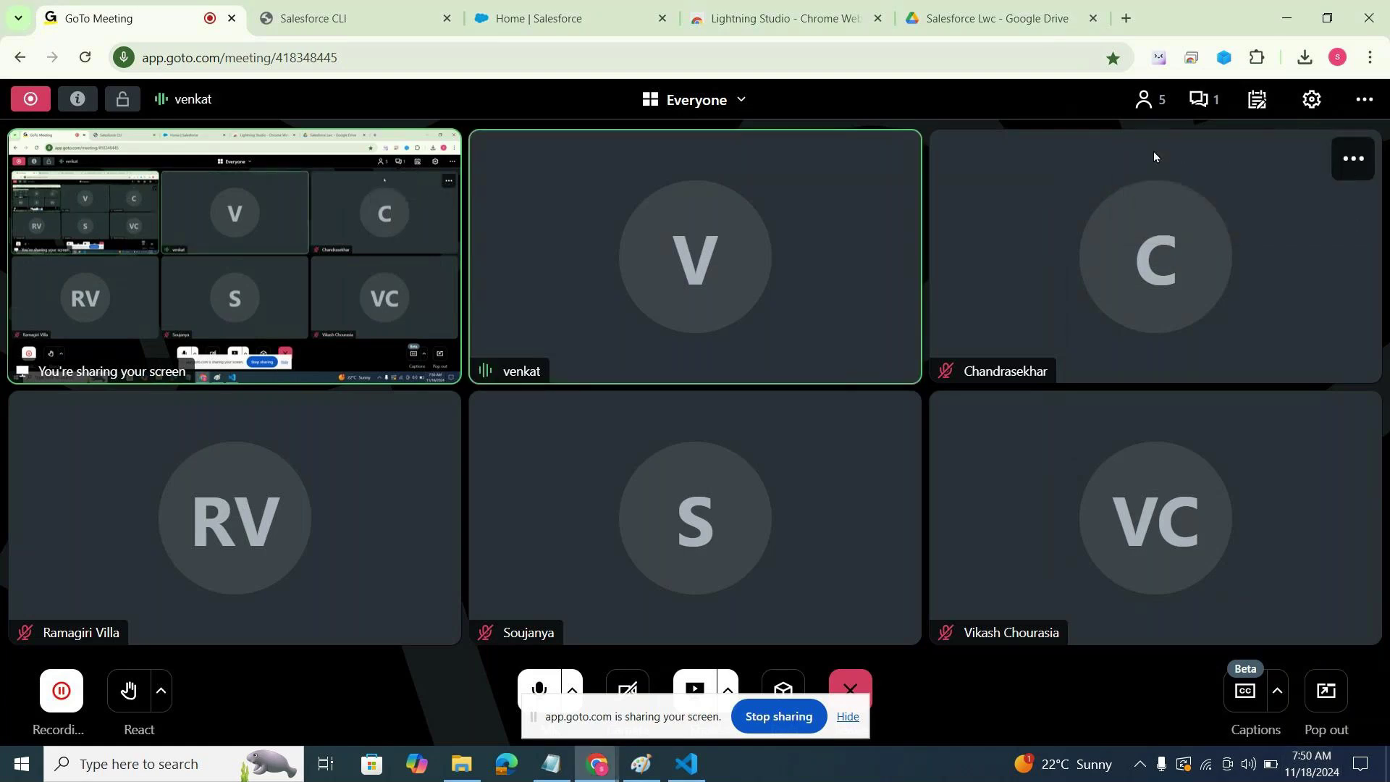